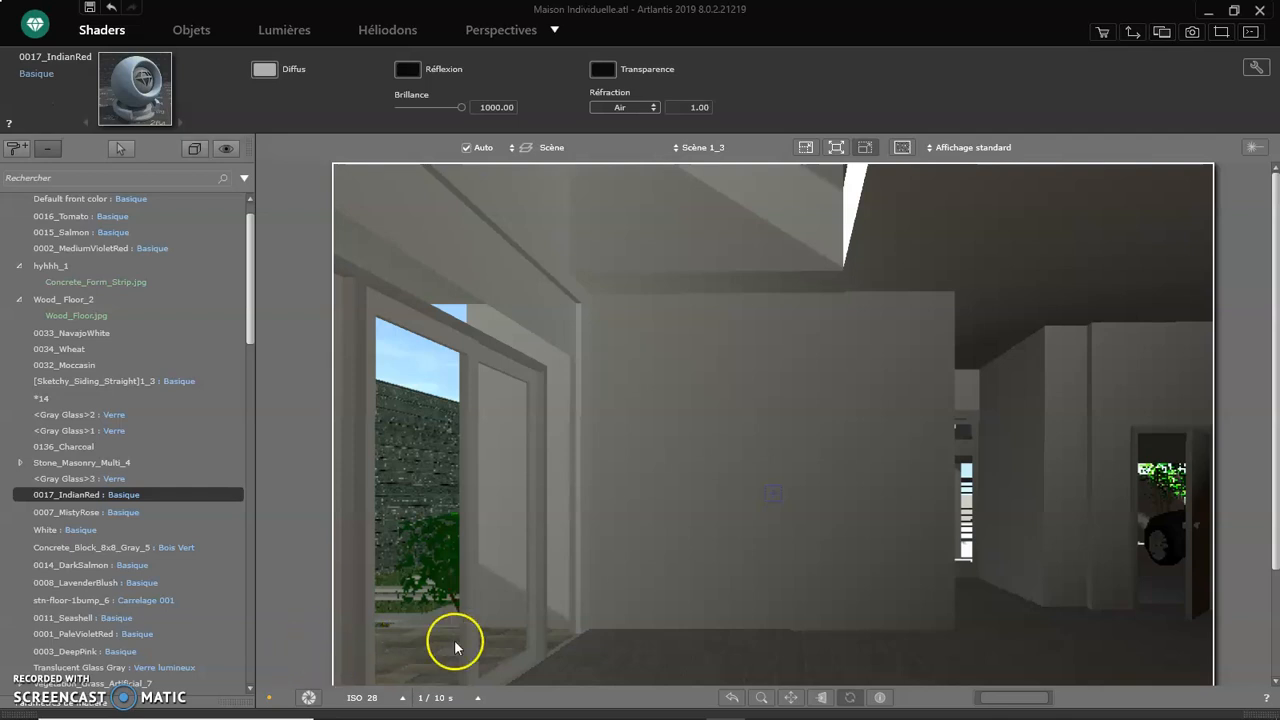
# - Add the image Casamance from the VIDEOS ARTLANTIS folder as a texture on the 0017_IndianRed shader
pyautogui.click(766, 374)
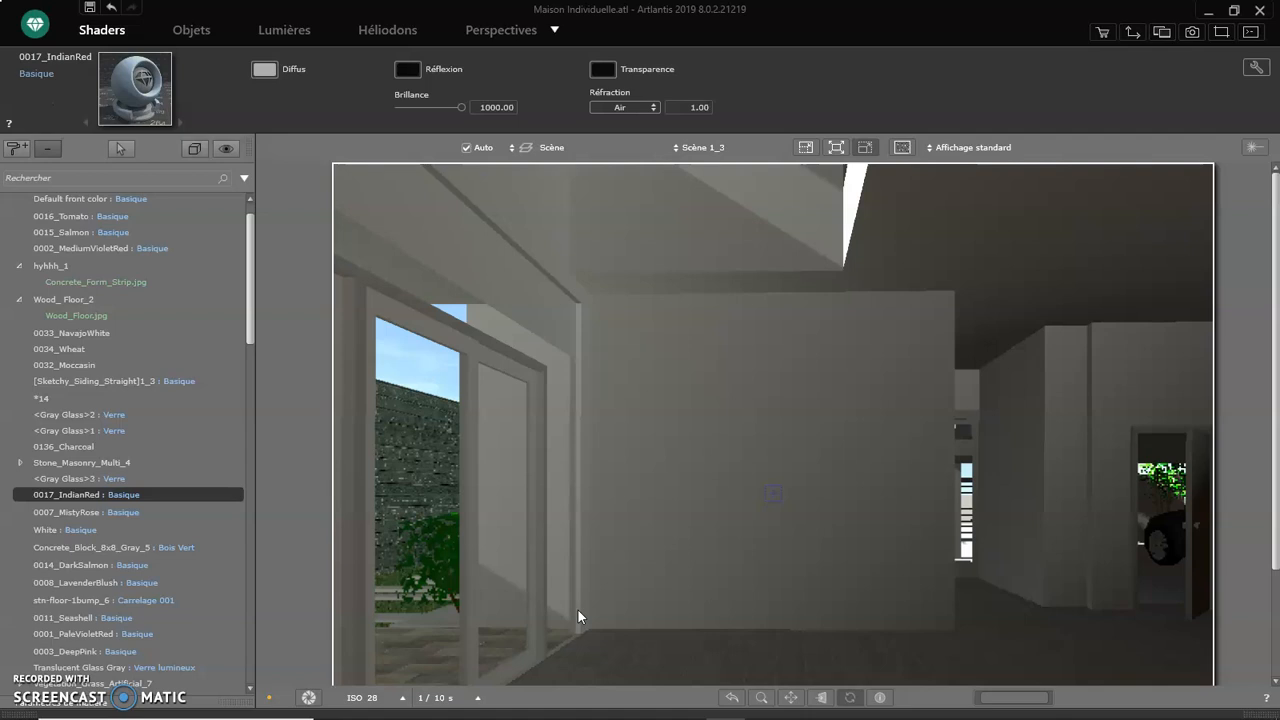
pyautogui.rightClick(136, 494)
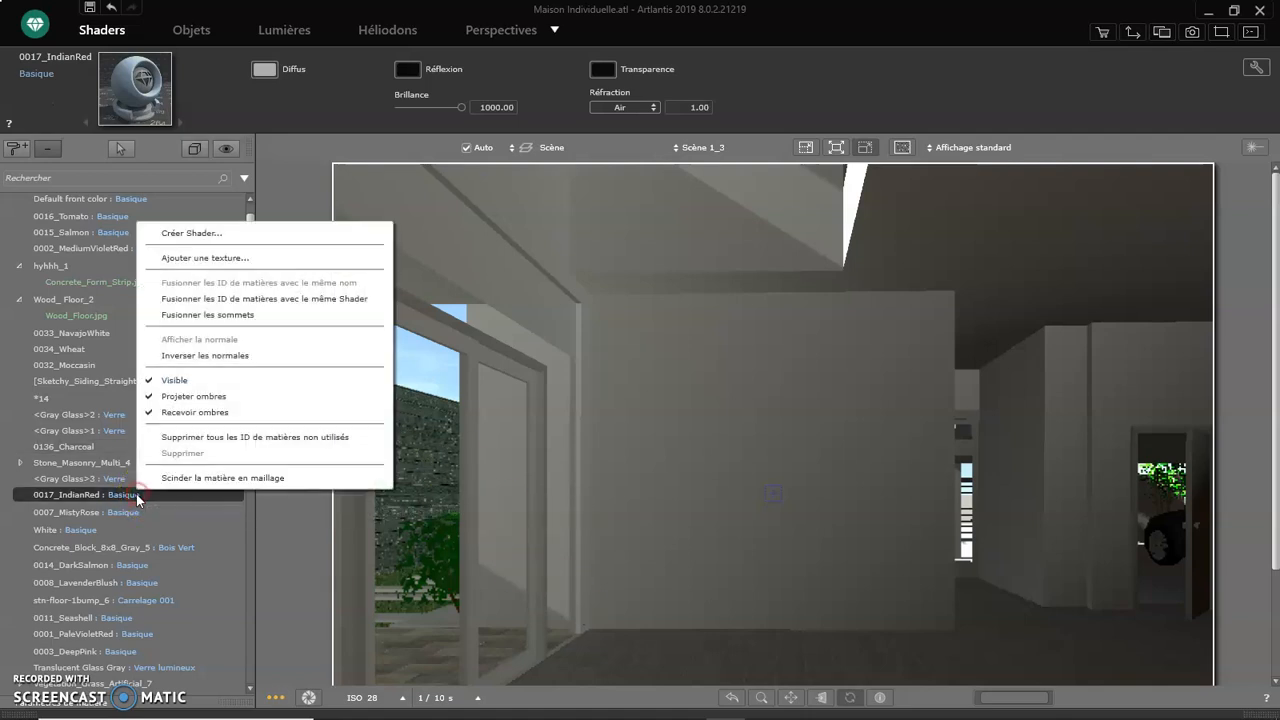
pyautogui.click(259, 258)
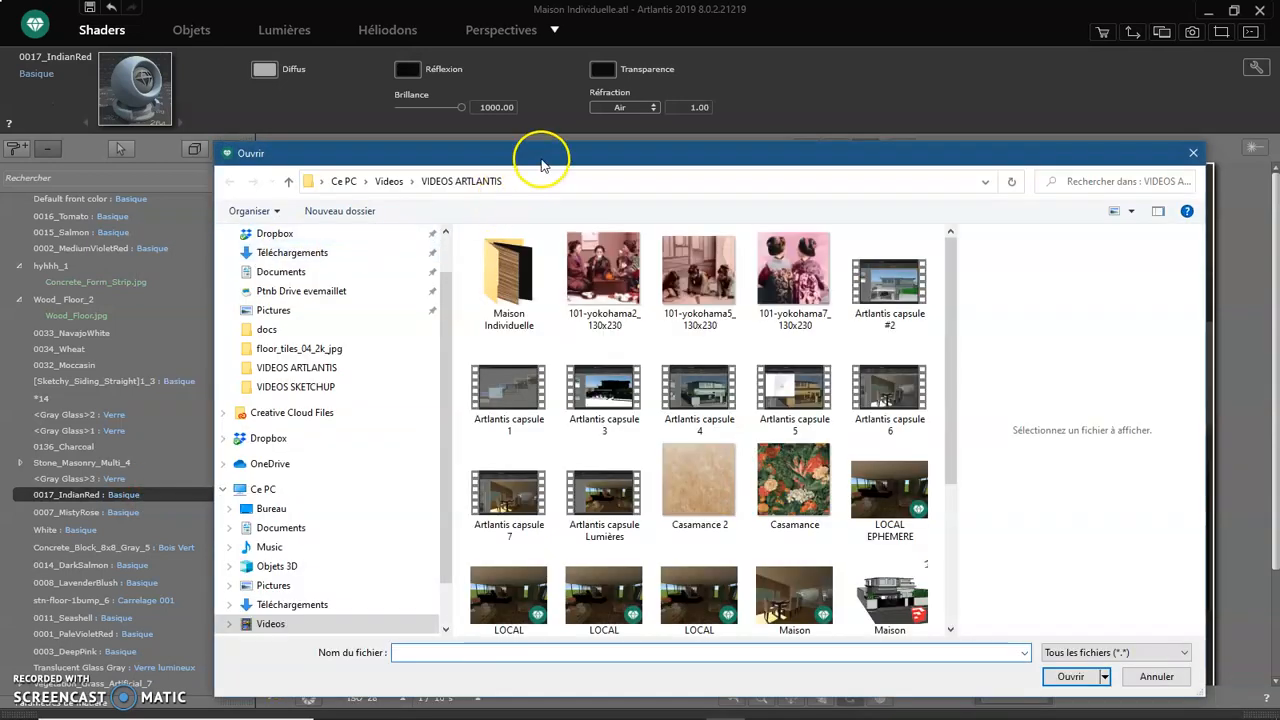
pyautogui.moveTo(543, 149); pyautogui.dragTo(446, 66)
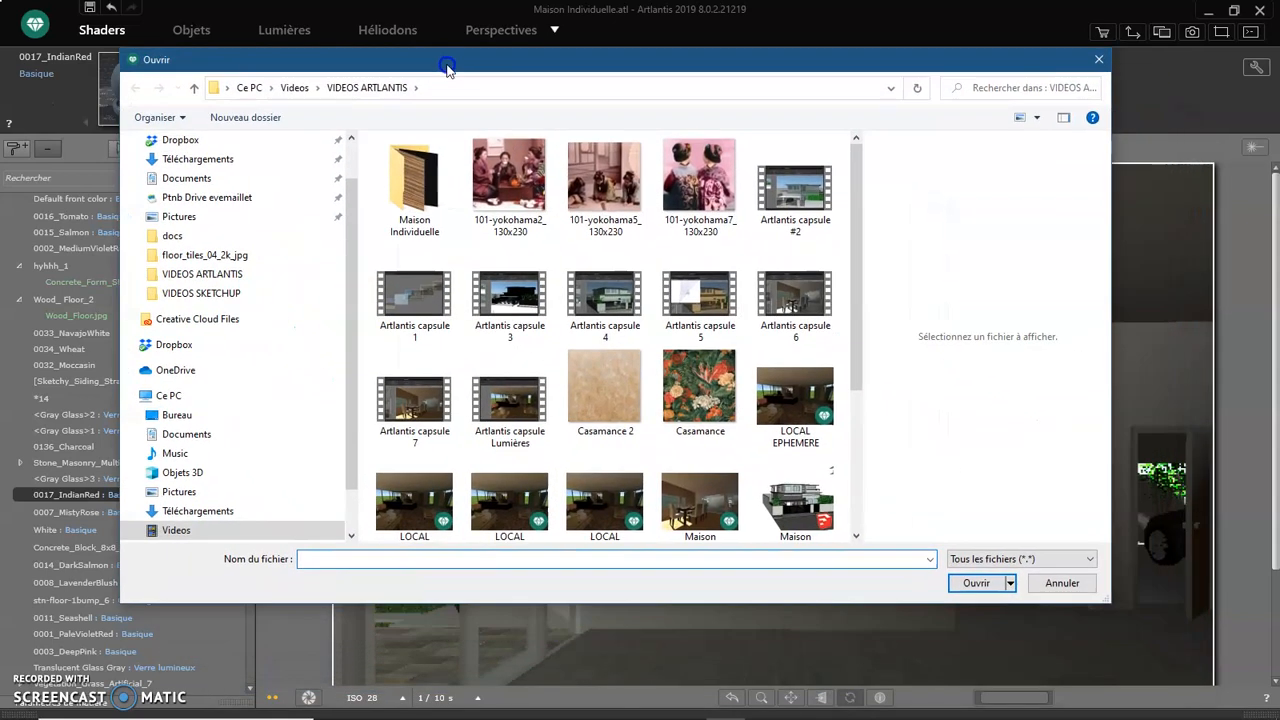
pyautogui.click(682, 385)
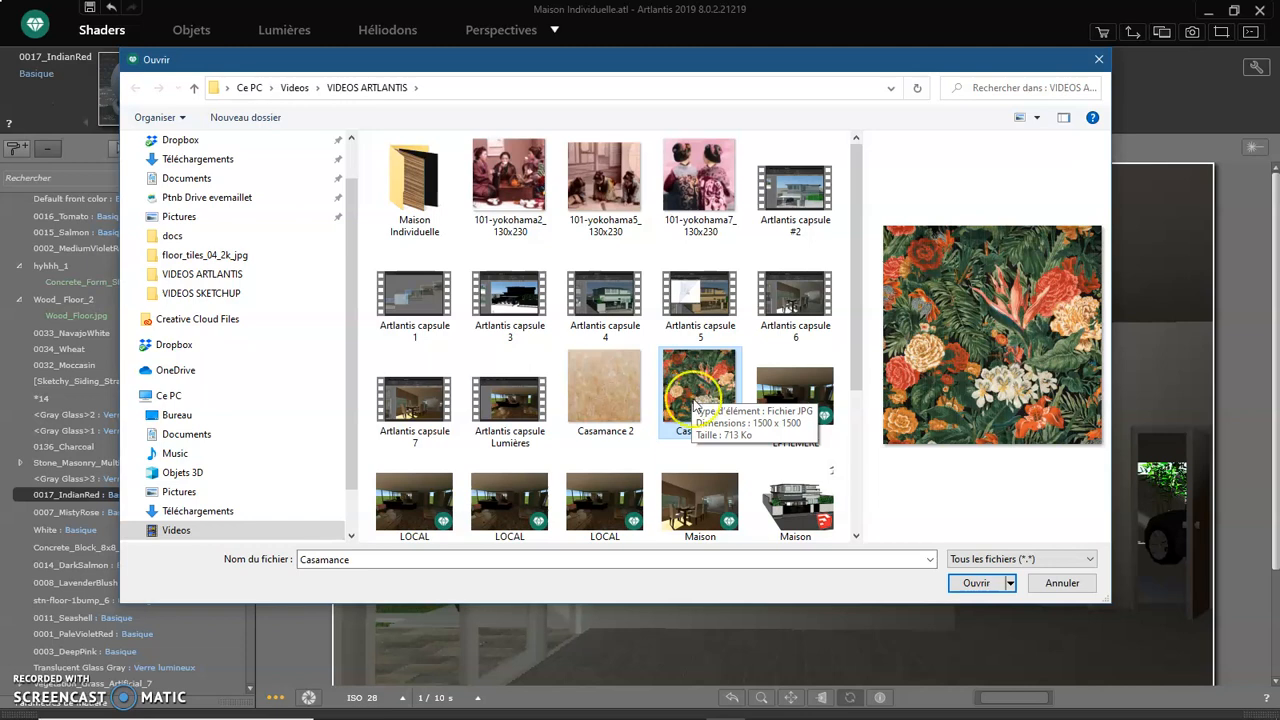
pyautogui.click(993, 584)
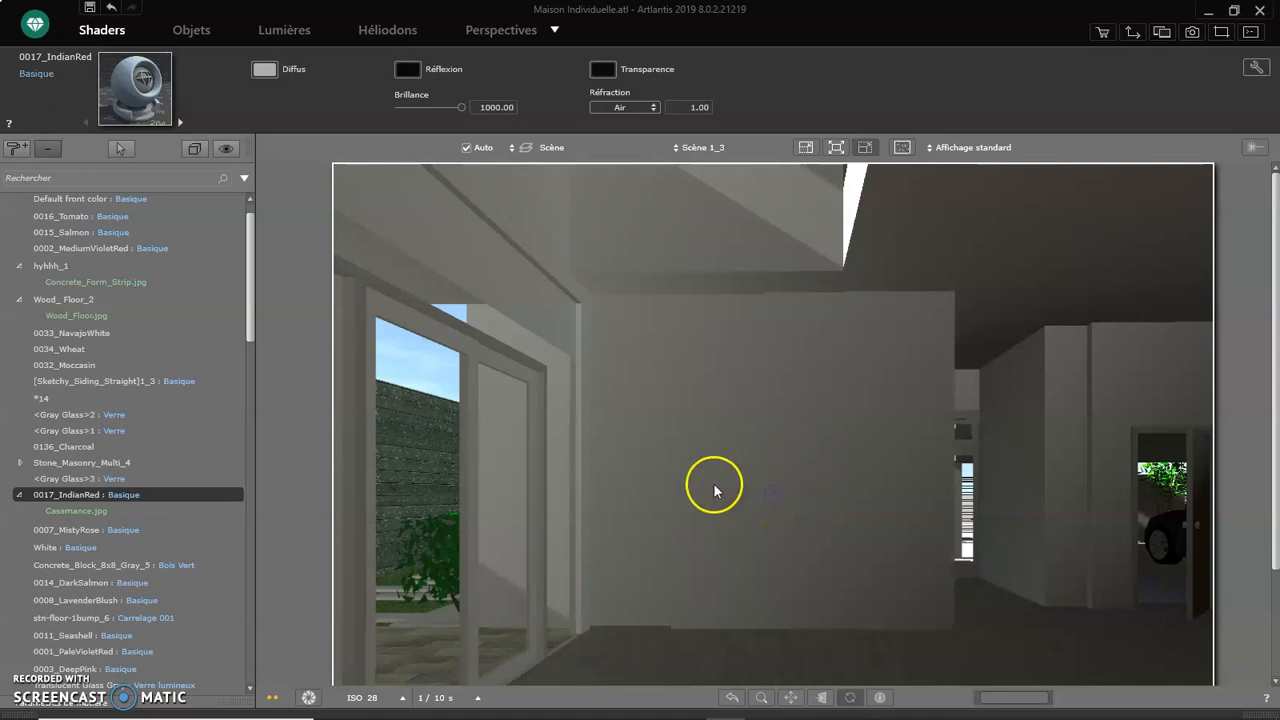
# - Select the Casamance.jpg texture and move it from the doorway area to the lower-left corner of the central wall
pyautogui.click(90, 511)
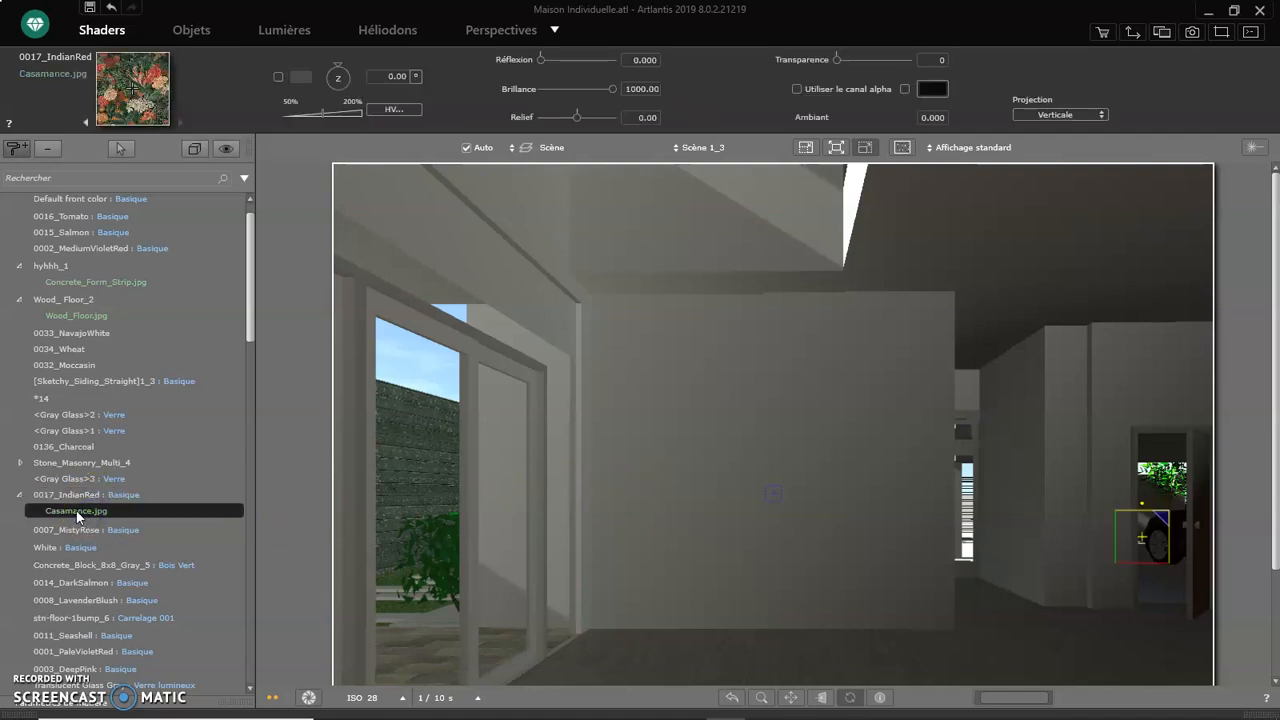
pyautogui.moveTo(78, 512); pyautogui.dragTo(1143, 538)
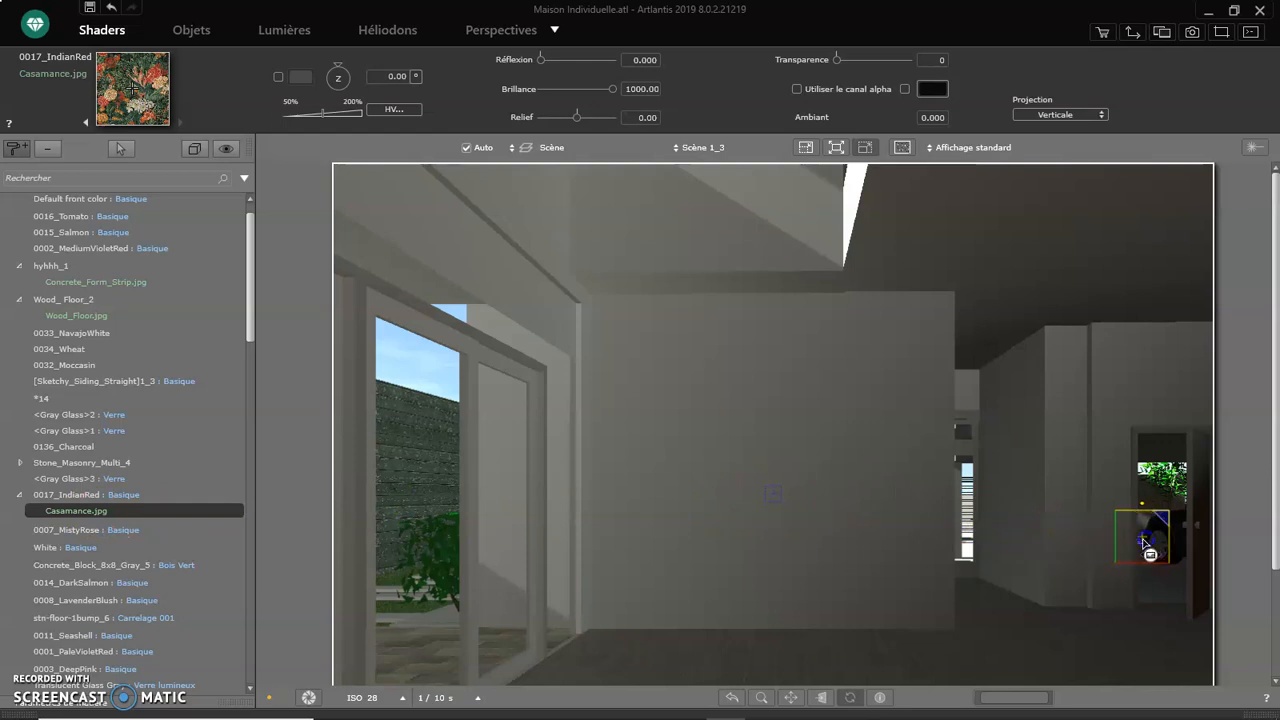
pyautogui.moveTo(1093, 545); pyautogui.dragTo(688, 533)
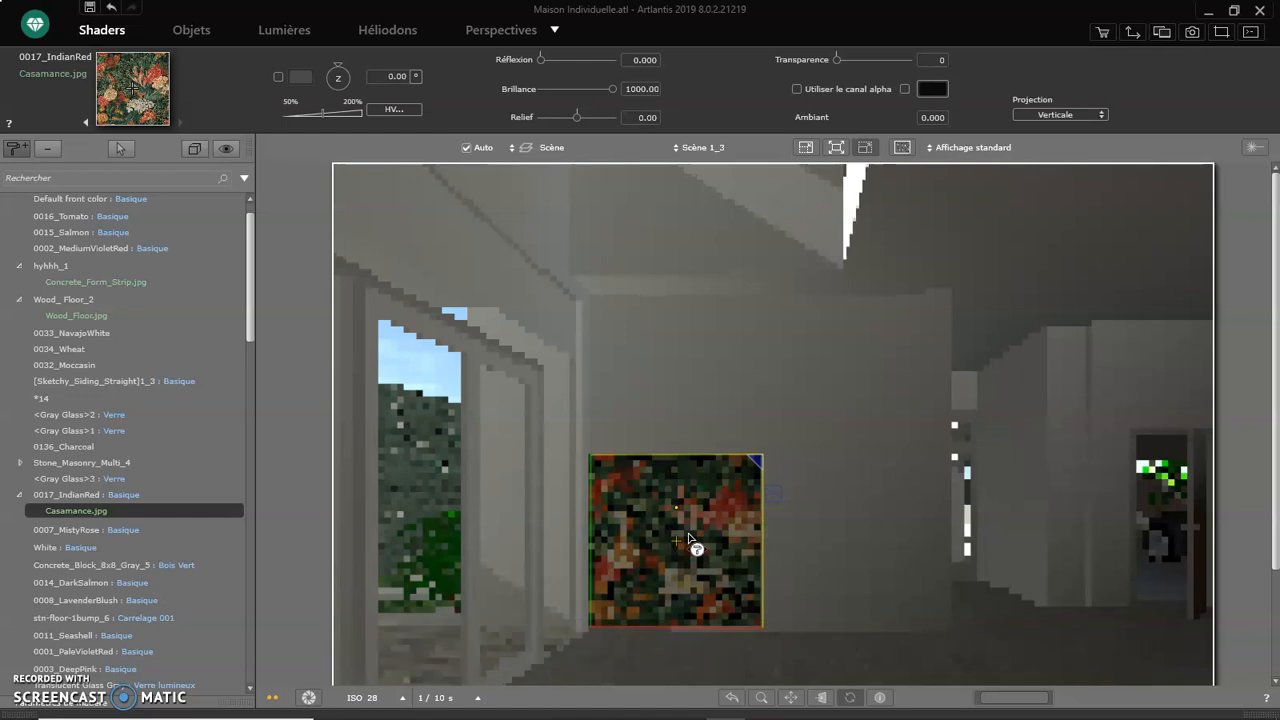
# - Set the Casamance texture's brilliance to 544.44 and its relief to 0.67
pyautogui.moveTo(688, 533)
pyautogui.mouseDown()
pyautogui.moveTo(551, 251)
pyautogui.moveTo(447, 88)
pyautogui.moveTo(460, 64)
pyautogui.moveTo(476, 97)
pyautogui.moveTo(492, 73)
pyautogui.mouseUp()
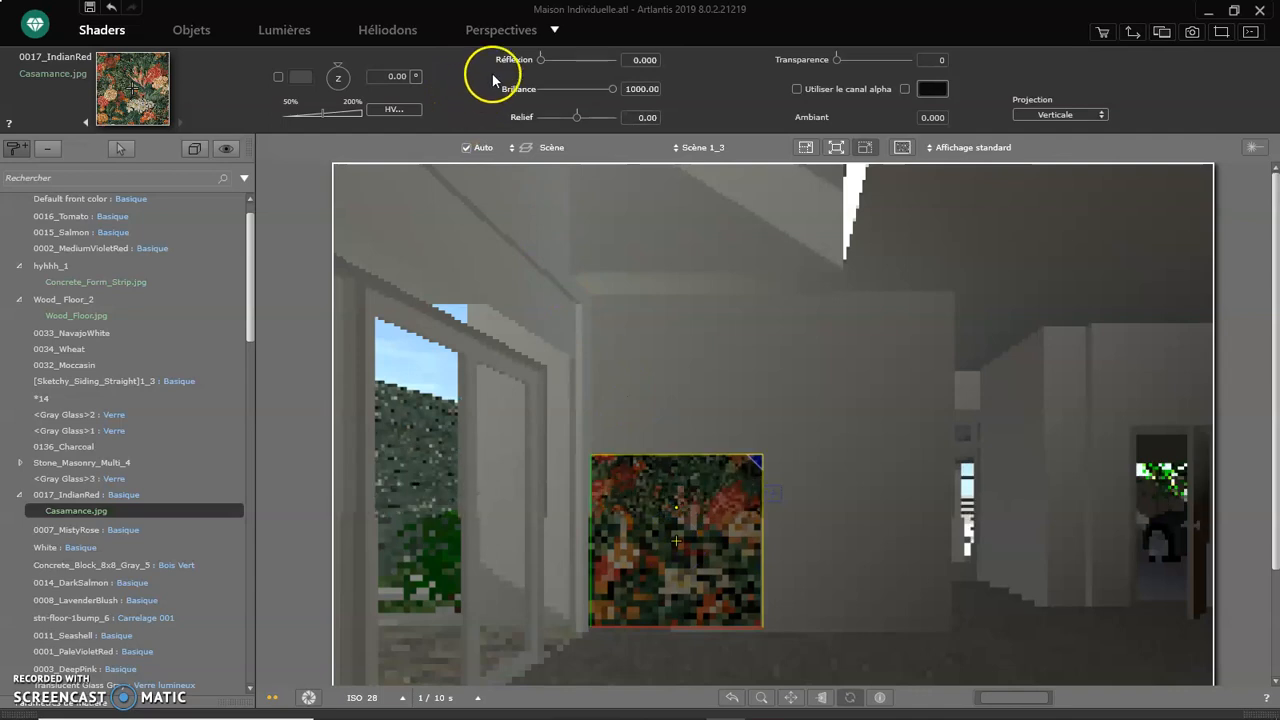
pyautogui.moveTo(612, 89); pyautogui.dragTo(586, 118)
pyautogui.moveTo(837, 60)
pyautogui.mouseDown()
pyautogui.moveTo(904, 57)
pyautogui.moveTo(837, 60)
pyautogui.mouseUp()
# - Try a black transparency colour on the Casamance texture and switch the option off again
pyautogui.click(922, 92)
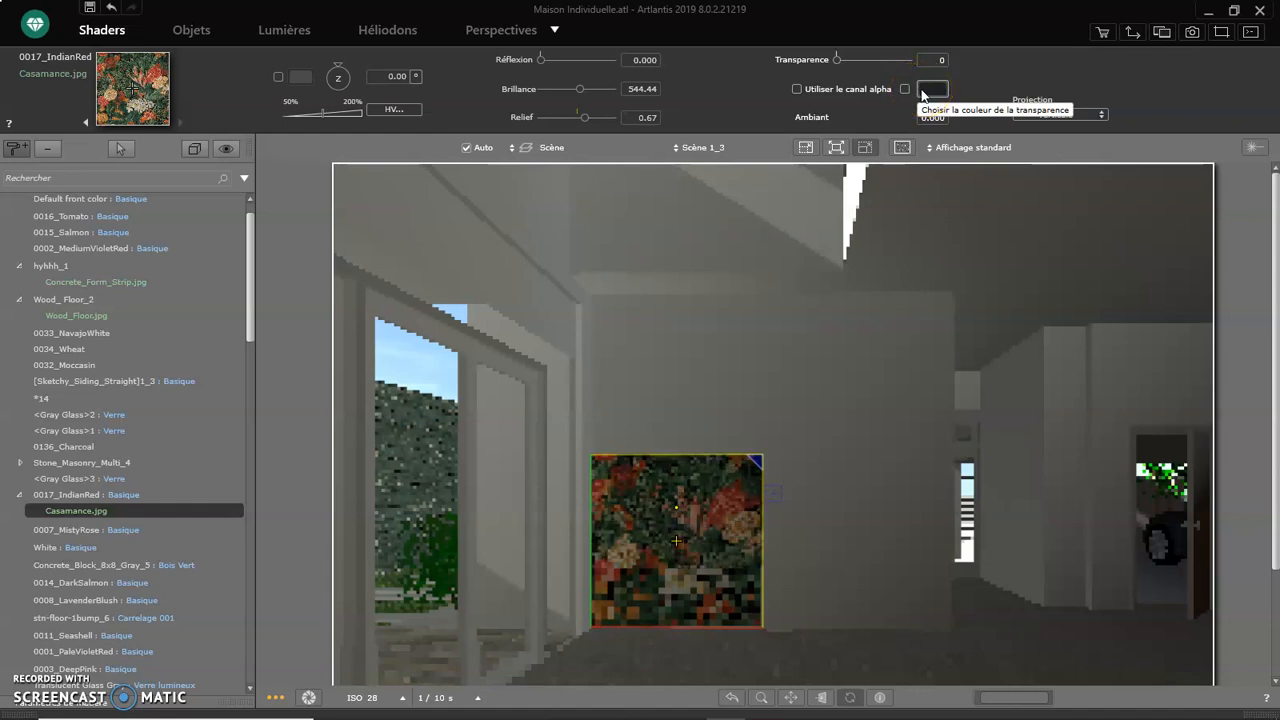
pyautogui.click(905, 89)
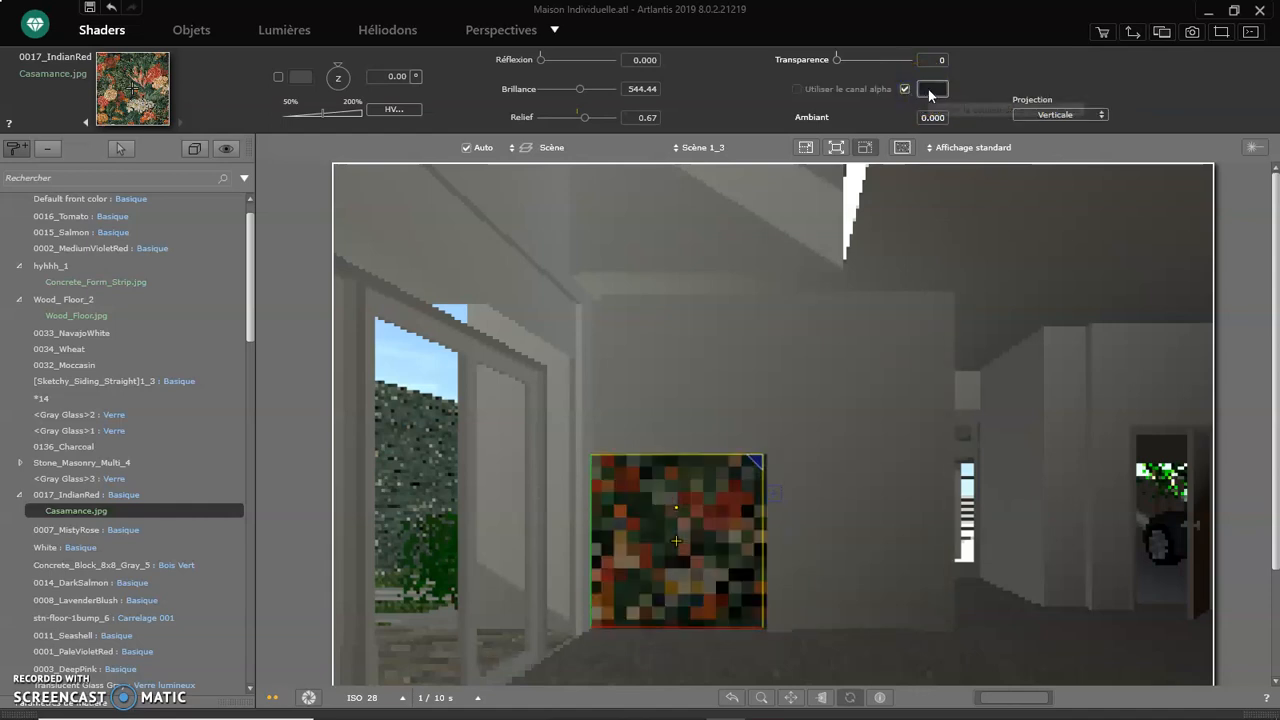
pyautogui.click(931, 89)
pyautogui.click(739, 325)
pyautogui.click(797, 318)
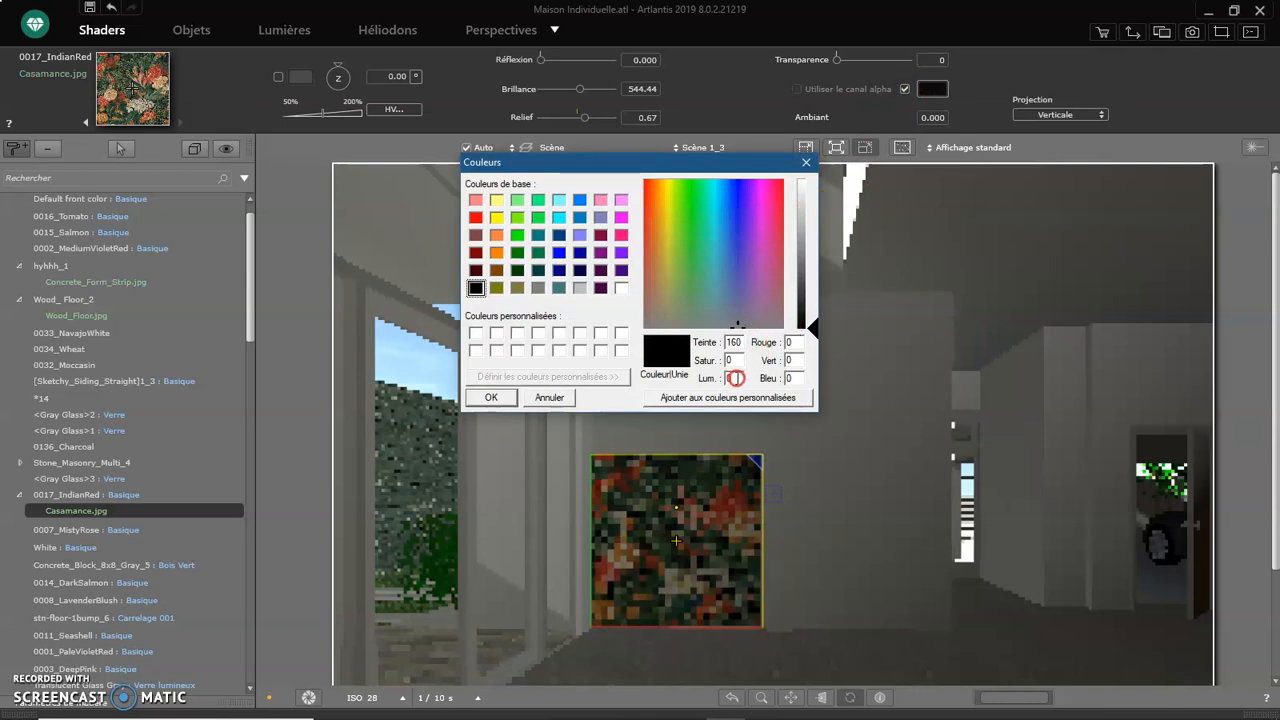
pyautogui.click(505, 399)
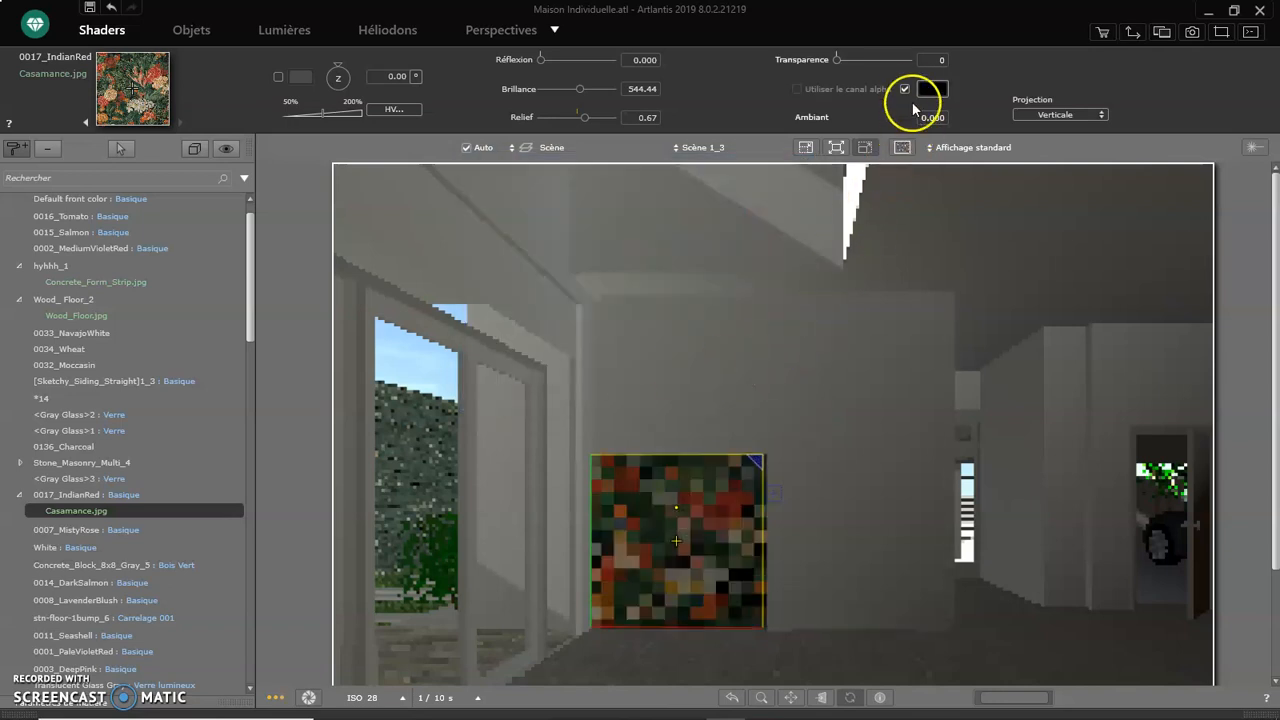
pyautogui.click(905, 89)
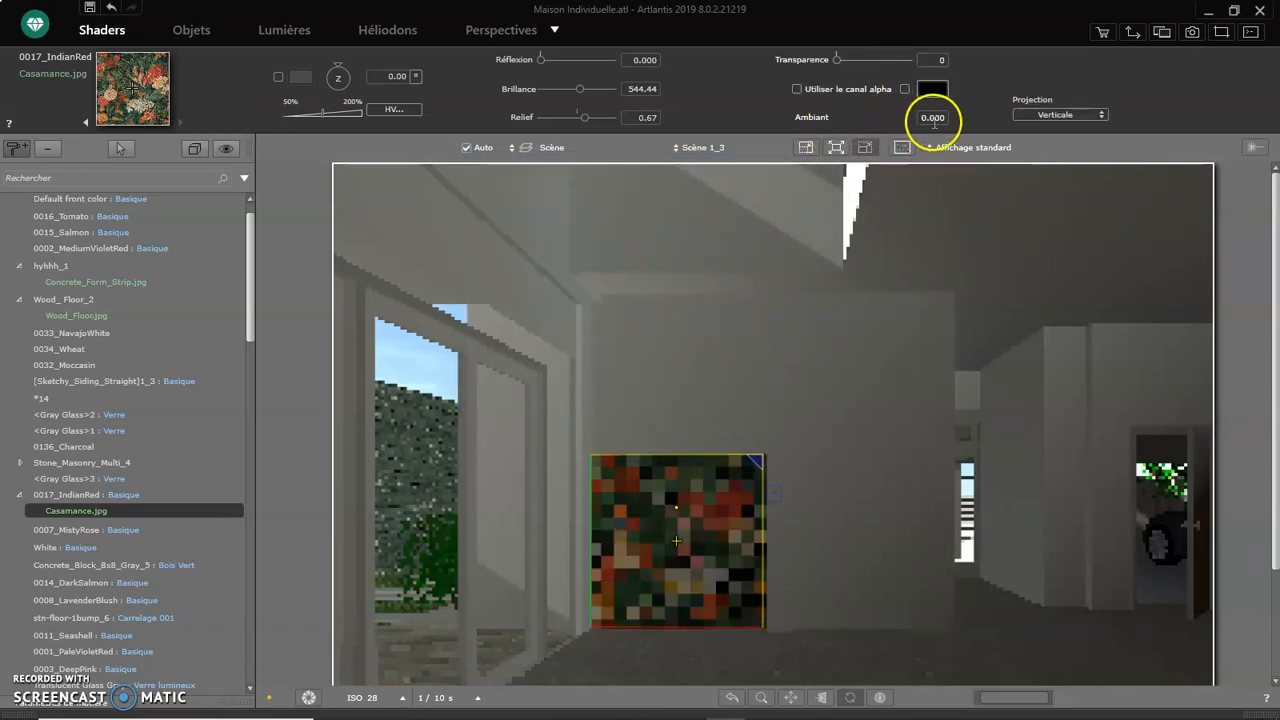
# - Try an ambient value of 5 on the Casamance texture and reset it to 0
pyautogui.doubleClick(933, 118)
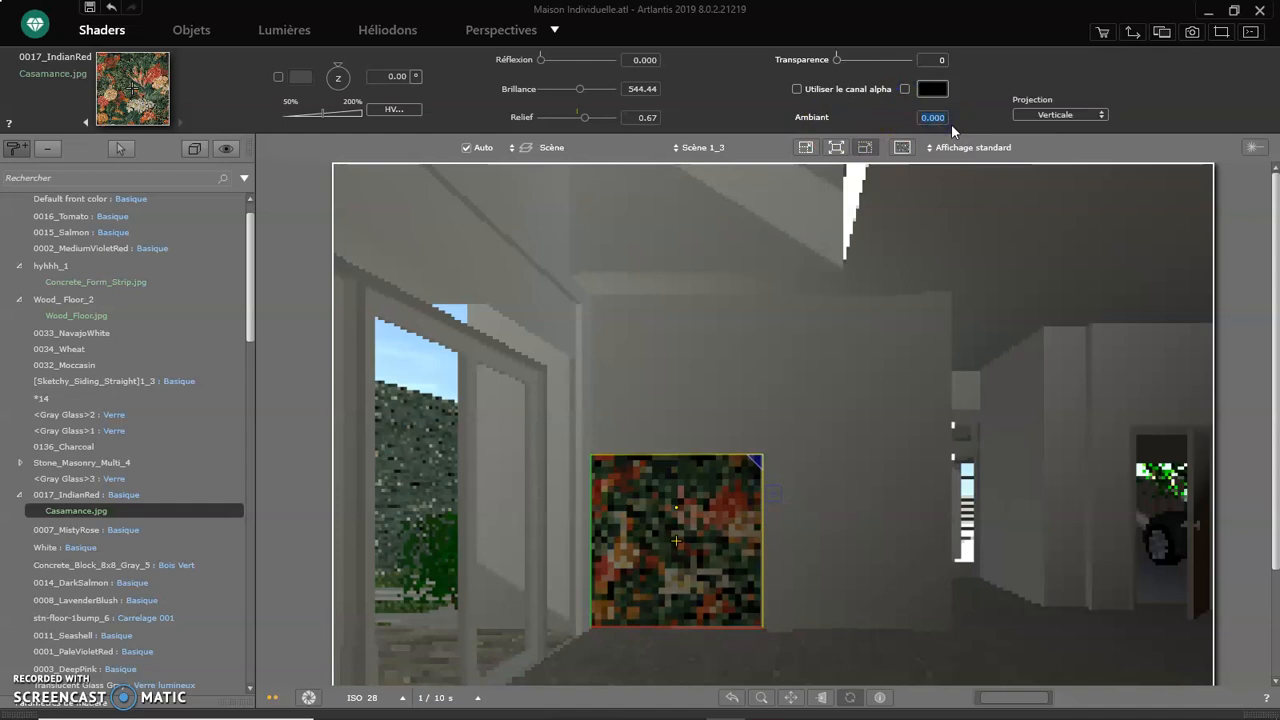
pyautogui.write('5')
pyautogui.press('Return')
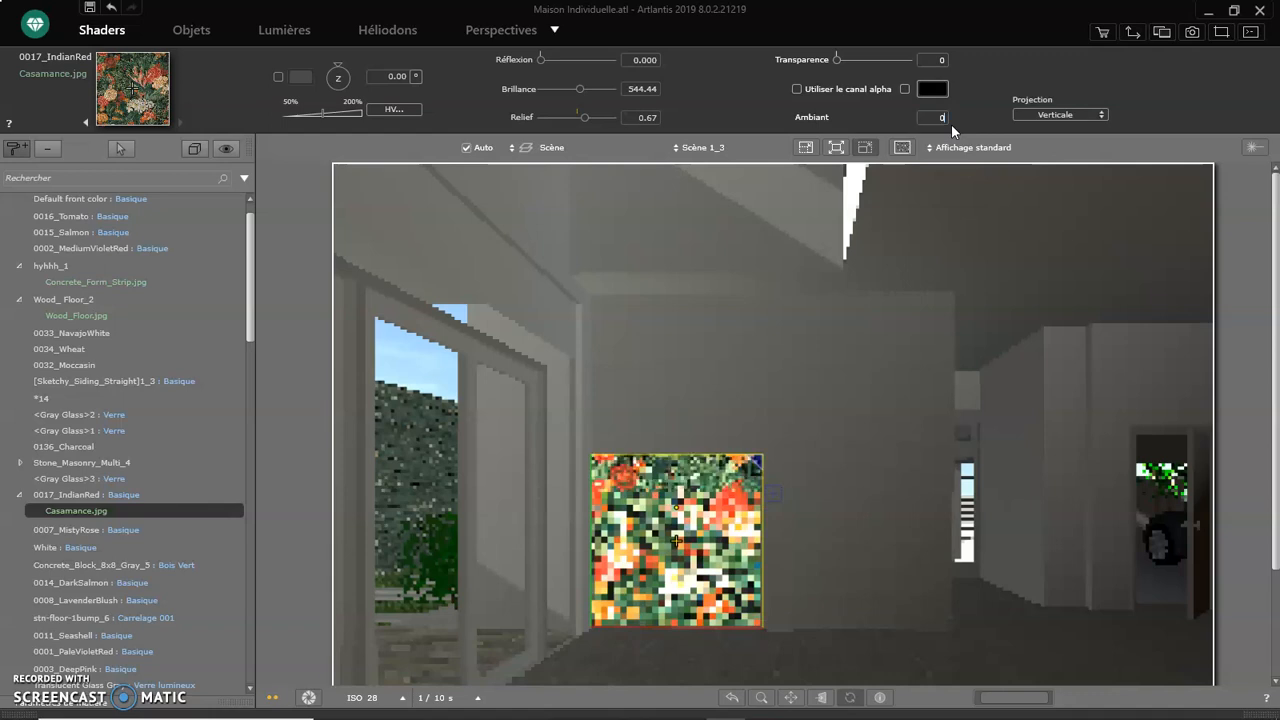
pyautogui.write('000')
pyautogui.press('Return')
# - Review the projection types available for the Casamance texture, keeping Verticale selected
pyautogui.click(1030, 114)
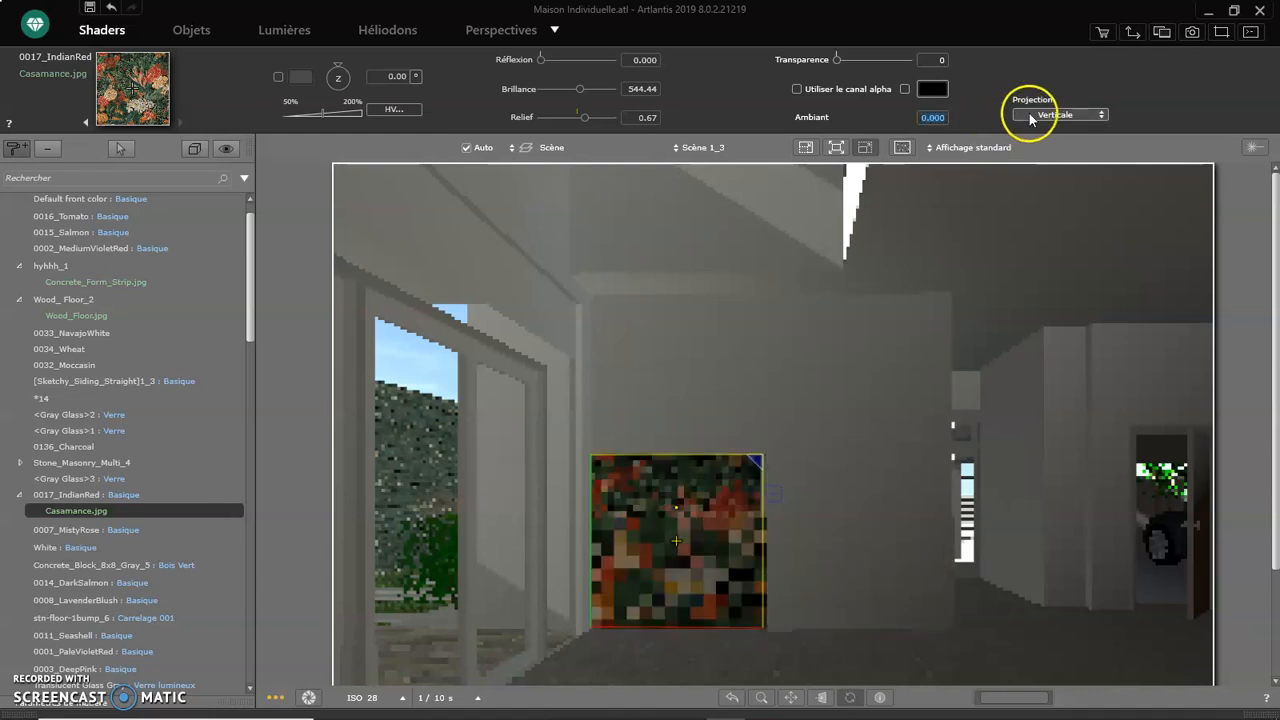
pyautogui.click(1035, 116)
pyautogui.click(1050, 104)
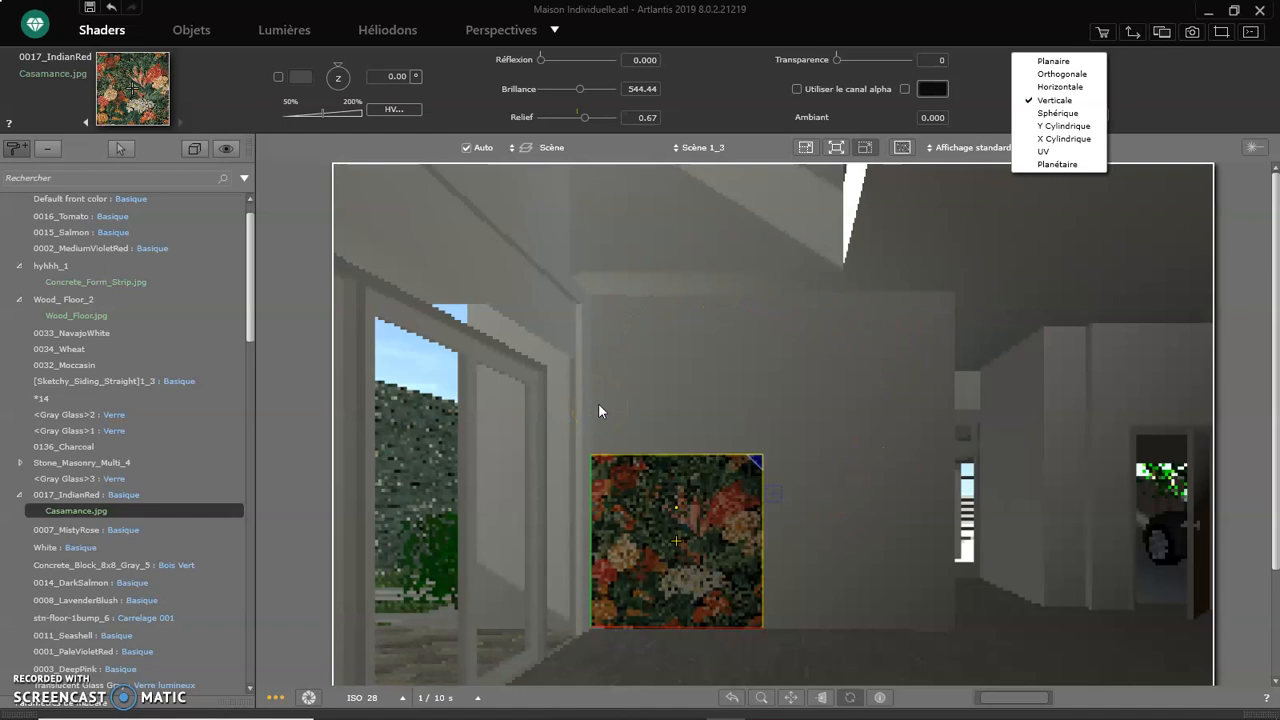
pyautogui.click(137, 508)
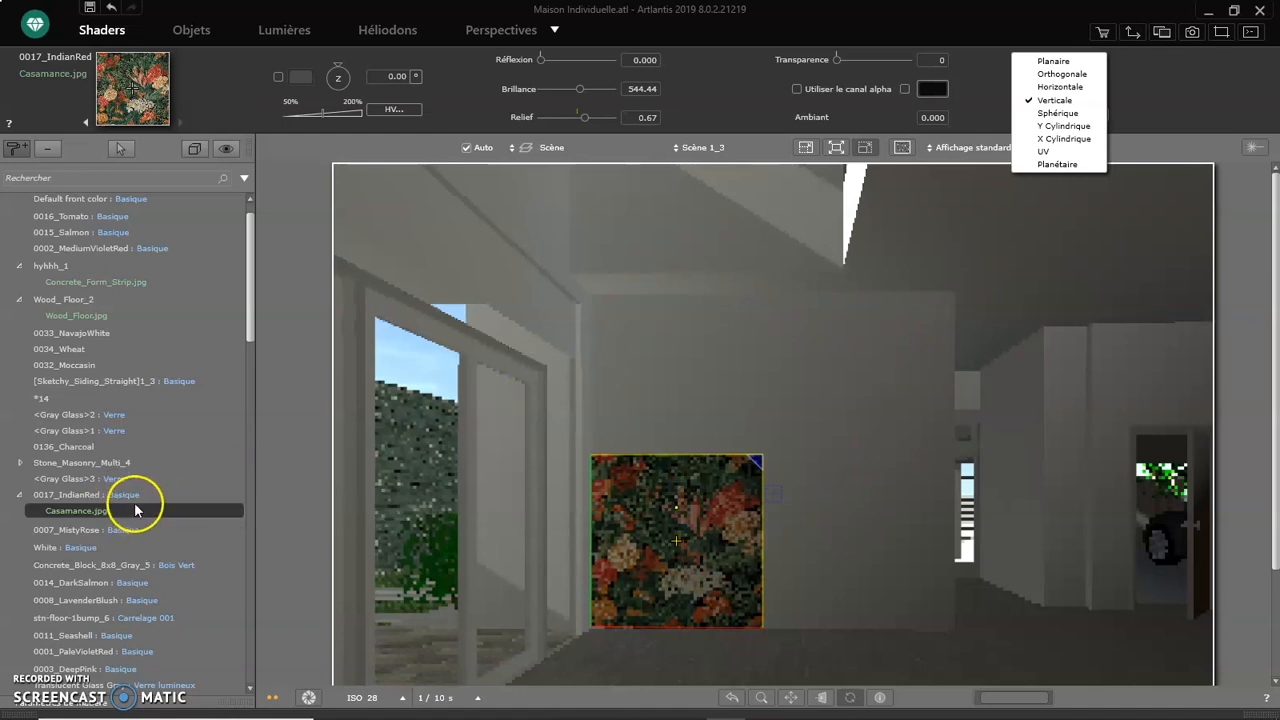
pyautogui.click(1100, 100)
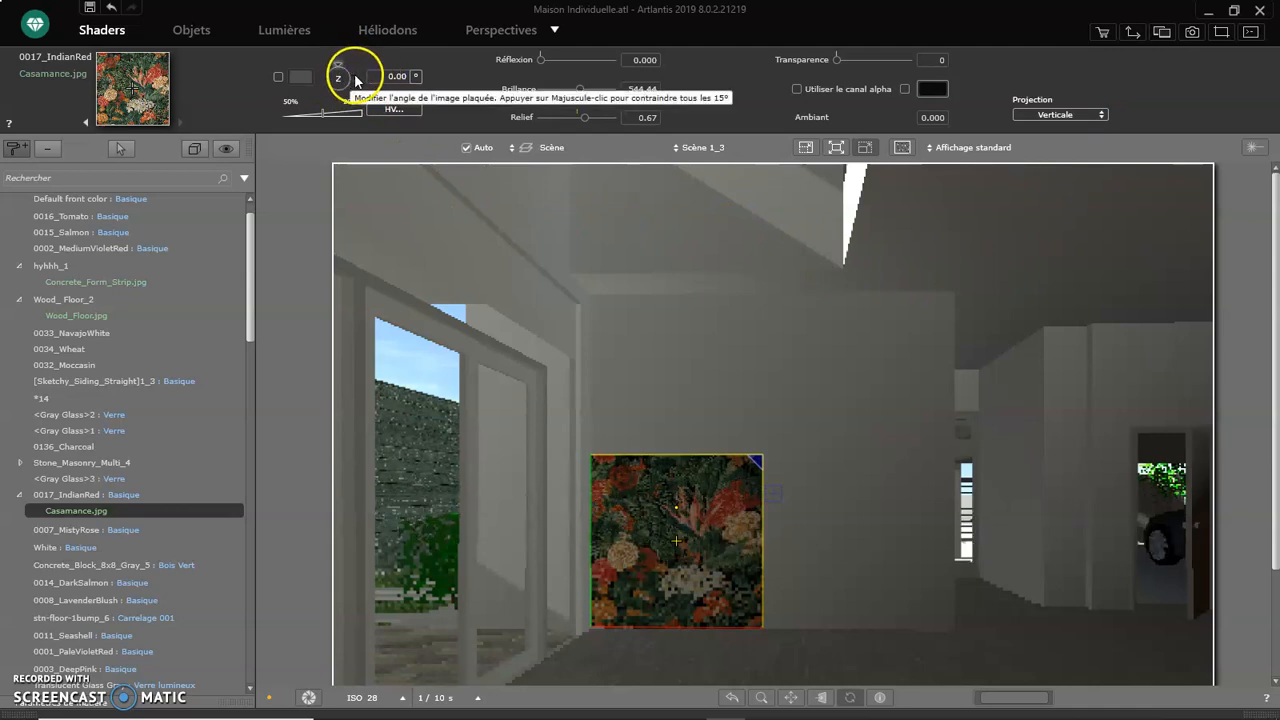
# - Try rotating the Casamance texture by 15° and reset its angle to 0°
pyautogui.click(387, 76)
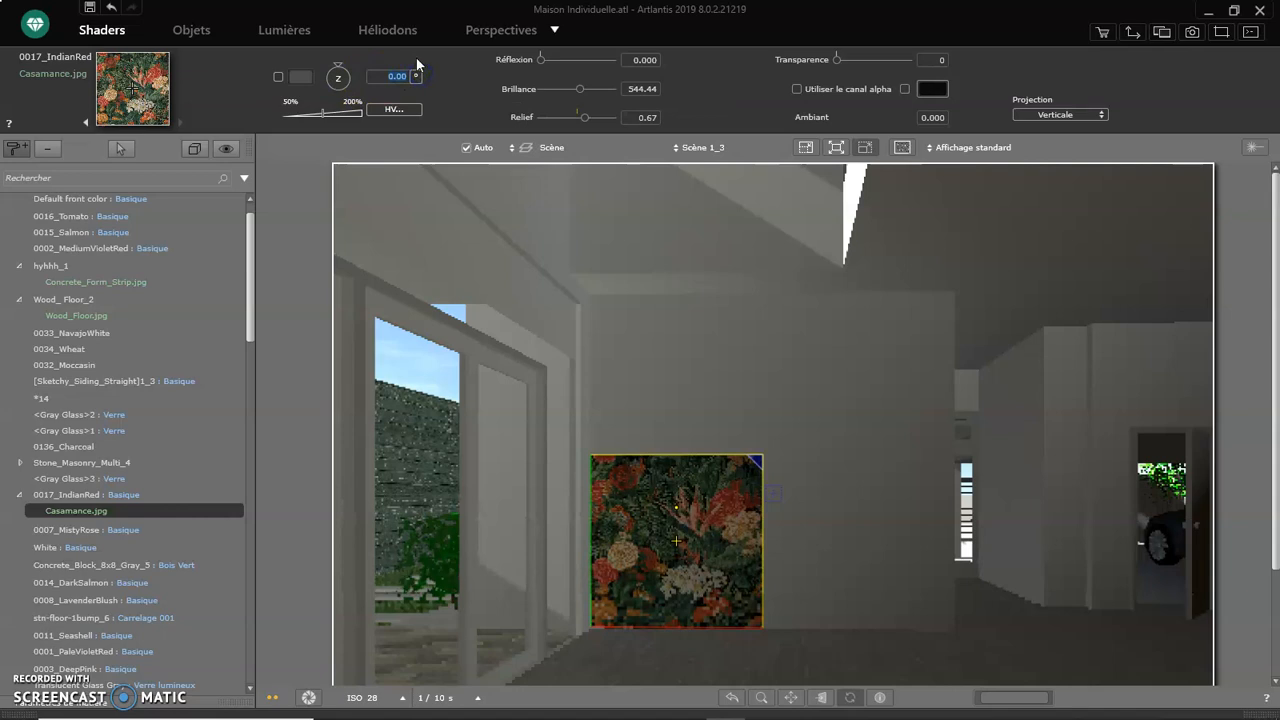
pyautogui.write('15')
pyautogui.press('Return')
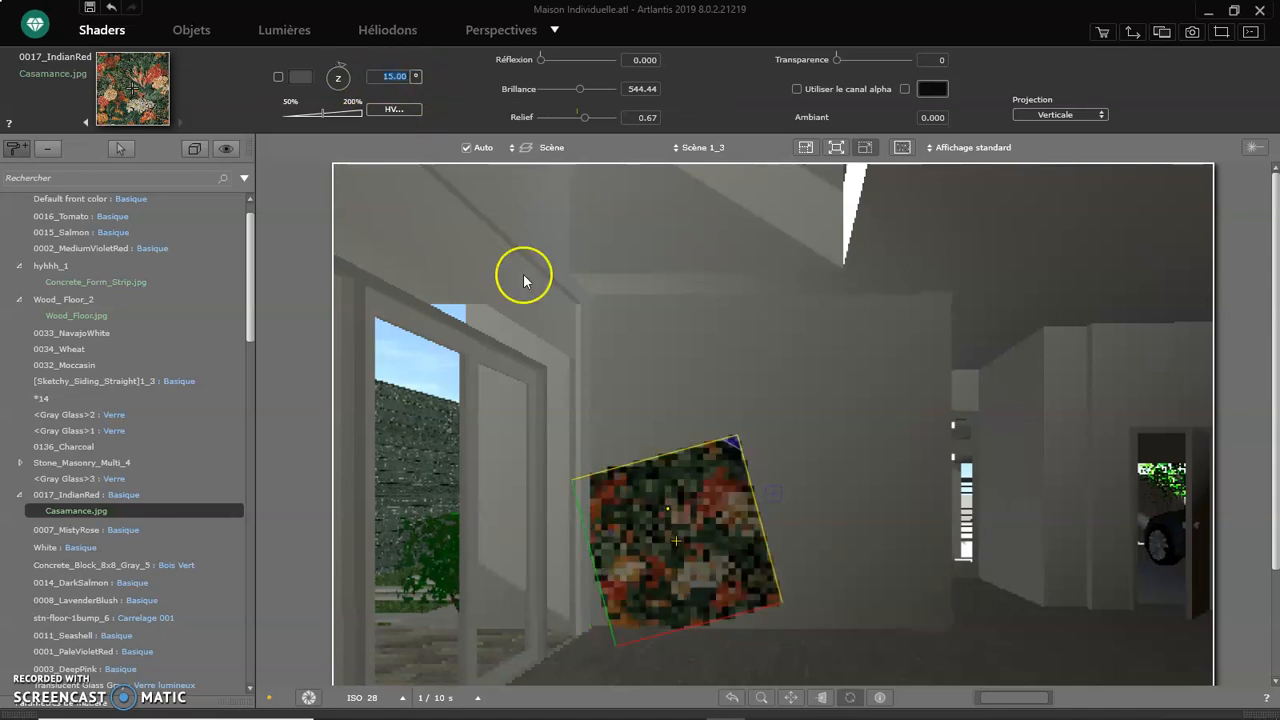
pyautogui.click(386, 77)
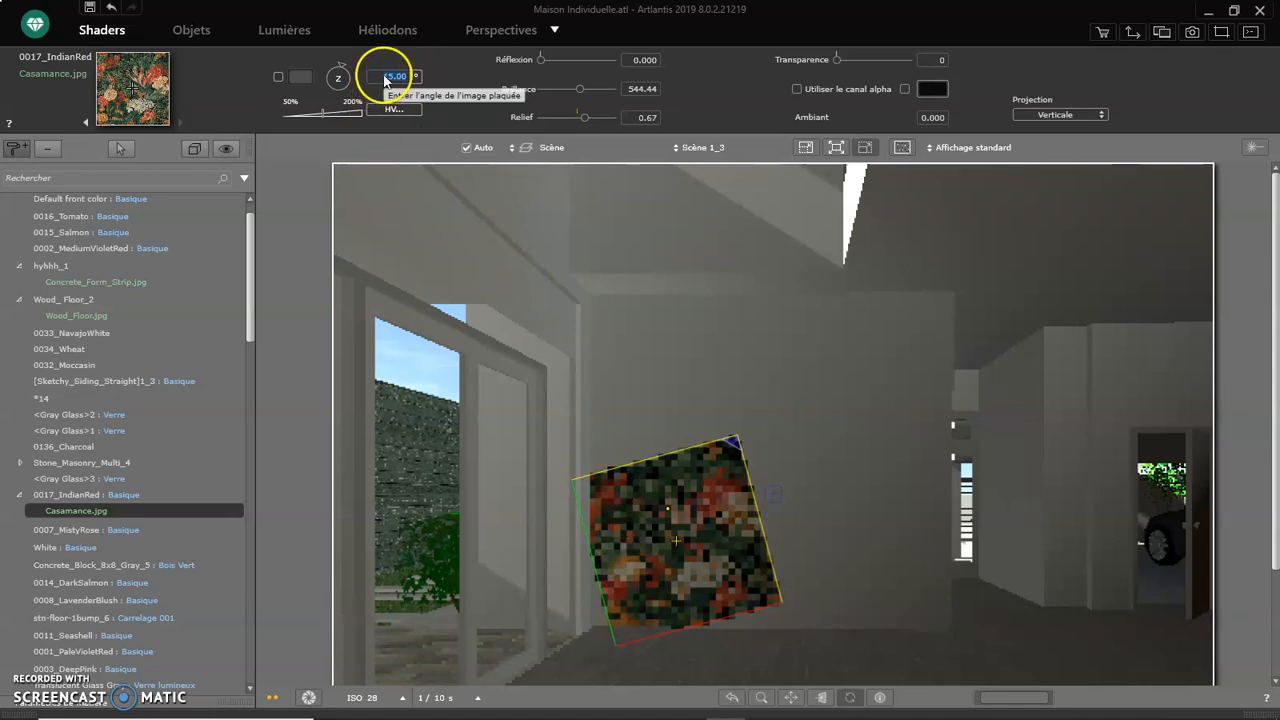
pyautogui.write('0')
pyautogui.press('Return')
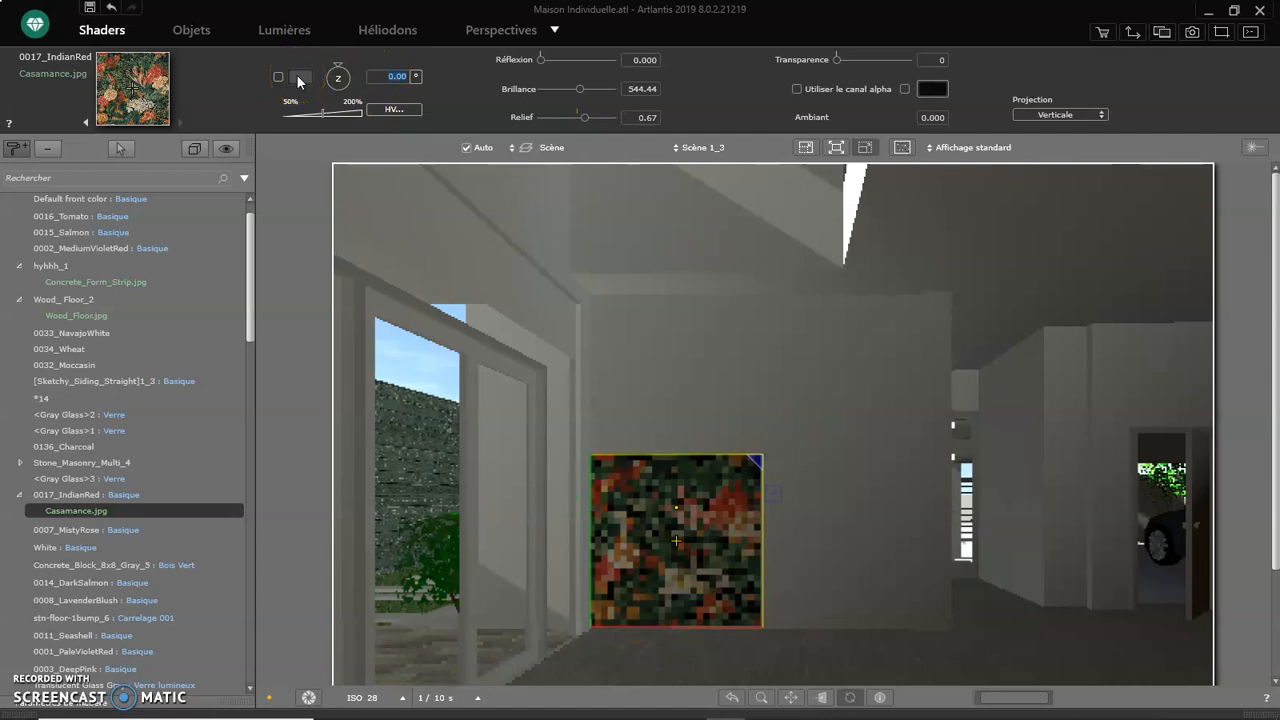
# - Try blending the texture with a dark grey of RGB 45, 45, 45 and disable the colour blending again
pyautogui.click(279, 77)
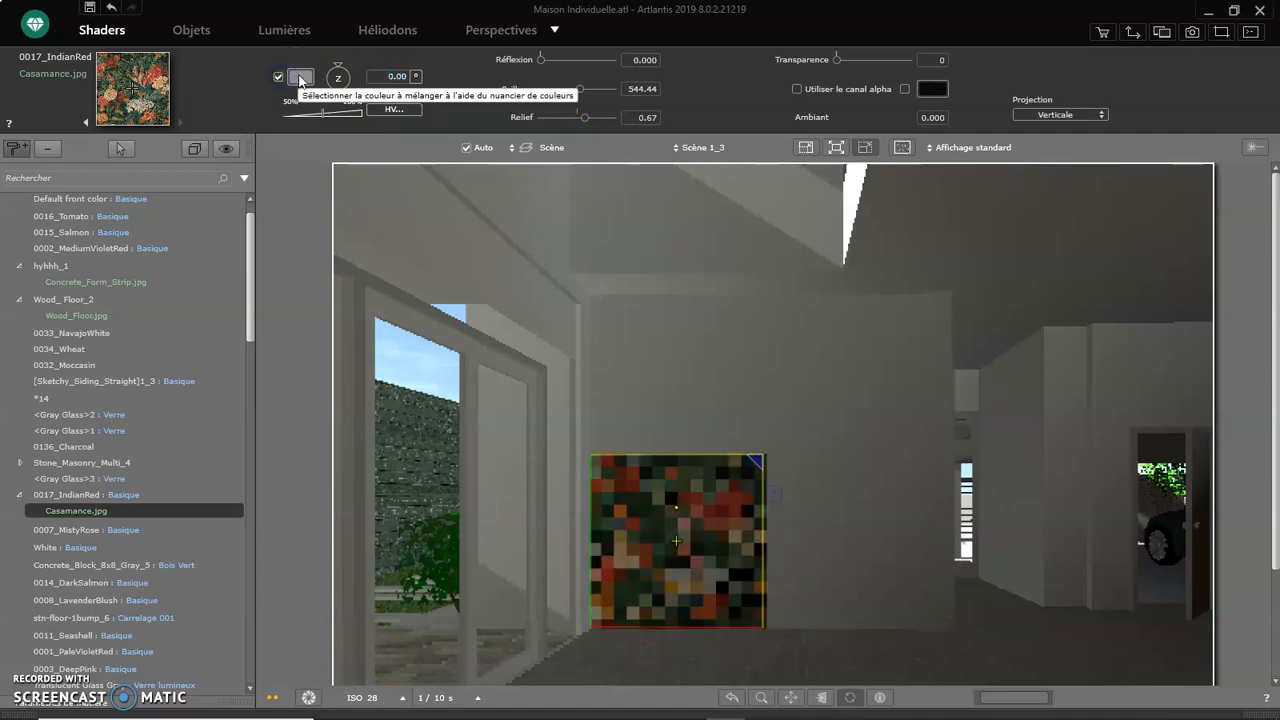
pyautogui.click(300, 77)
pyautogui.moveTo(814, 257); pyautogui.dragTo(814, 305)
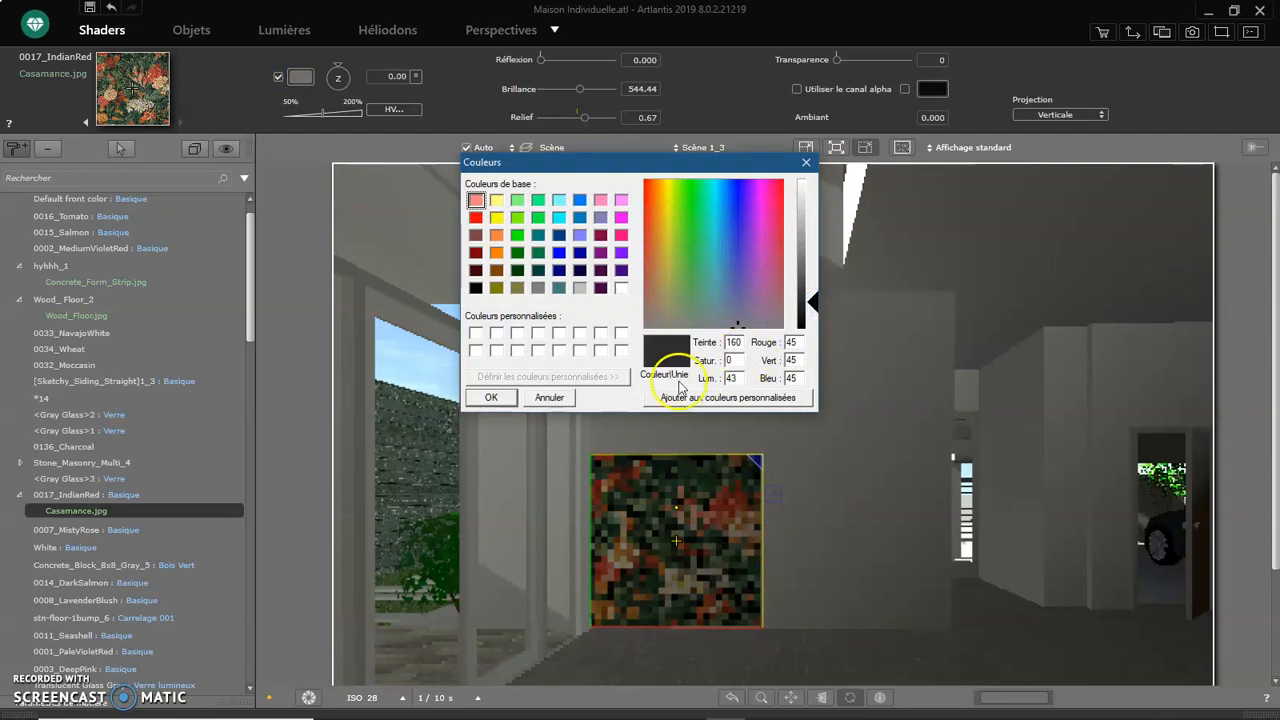
pyautogui.click(491, 397)
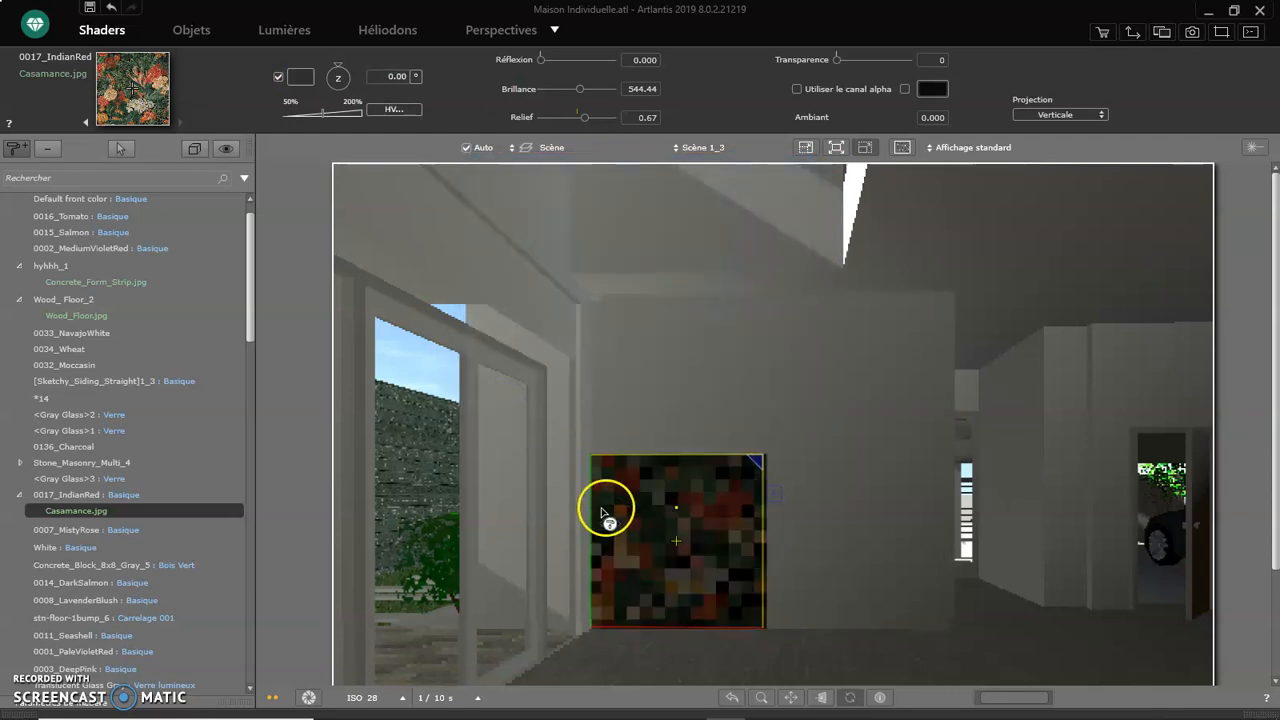
pyautogui.click(279, 78)
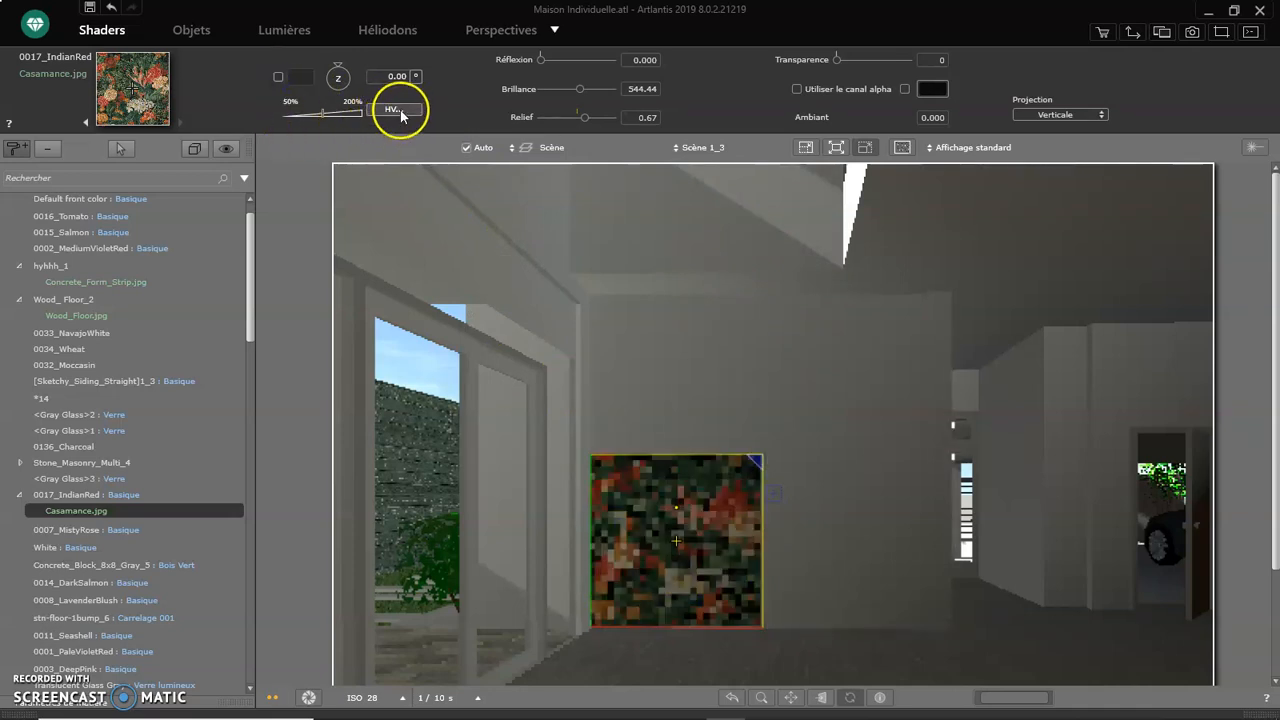
# - Open the horizontal and vertical dimension settings of the Casamance texture
pyautogui.click(397, 109)
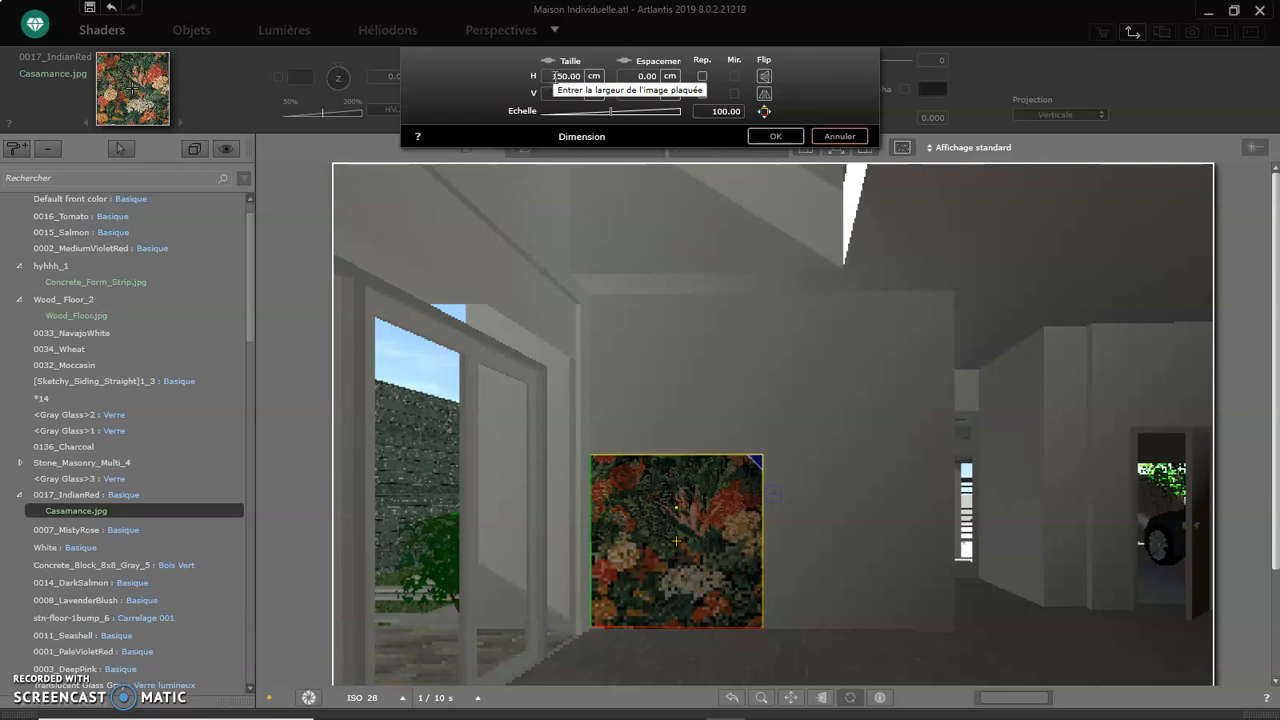
pyautogui.click(543, 118)
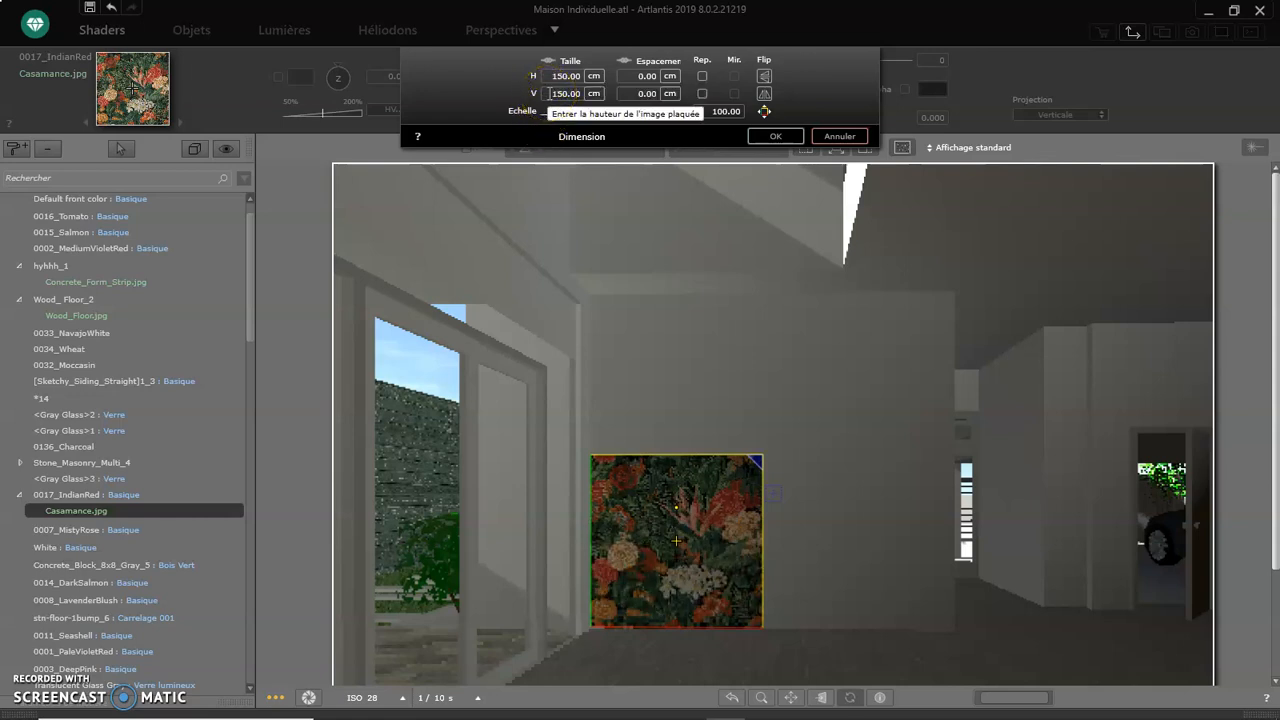
# - Try a proportional texture size of 100 cm and set the width back to 150 cm
pyautogui.click(553, 76)
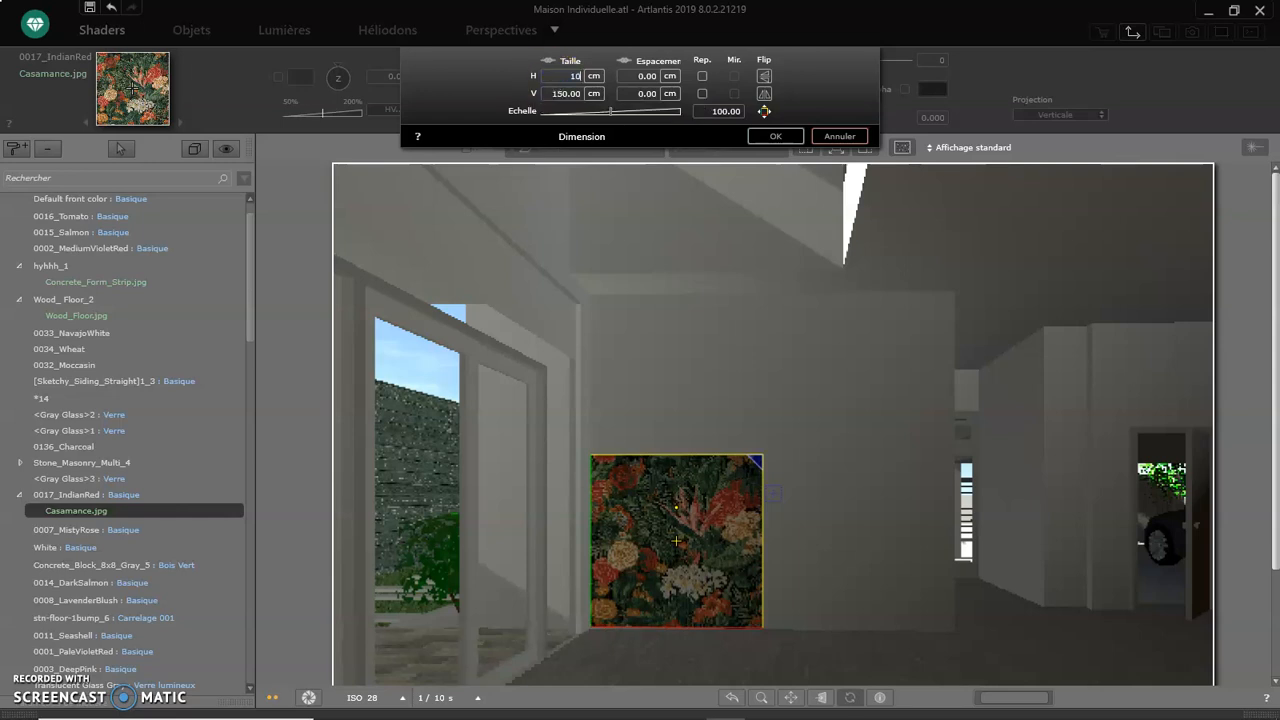
pyautogui.press('Return')
pyautogui.click(560, 94)
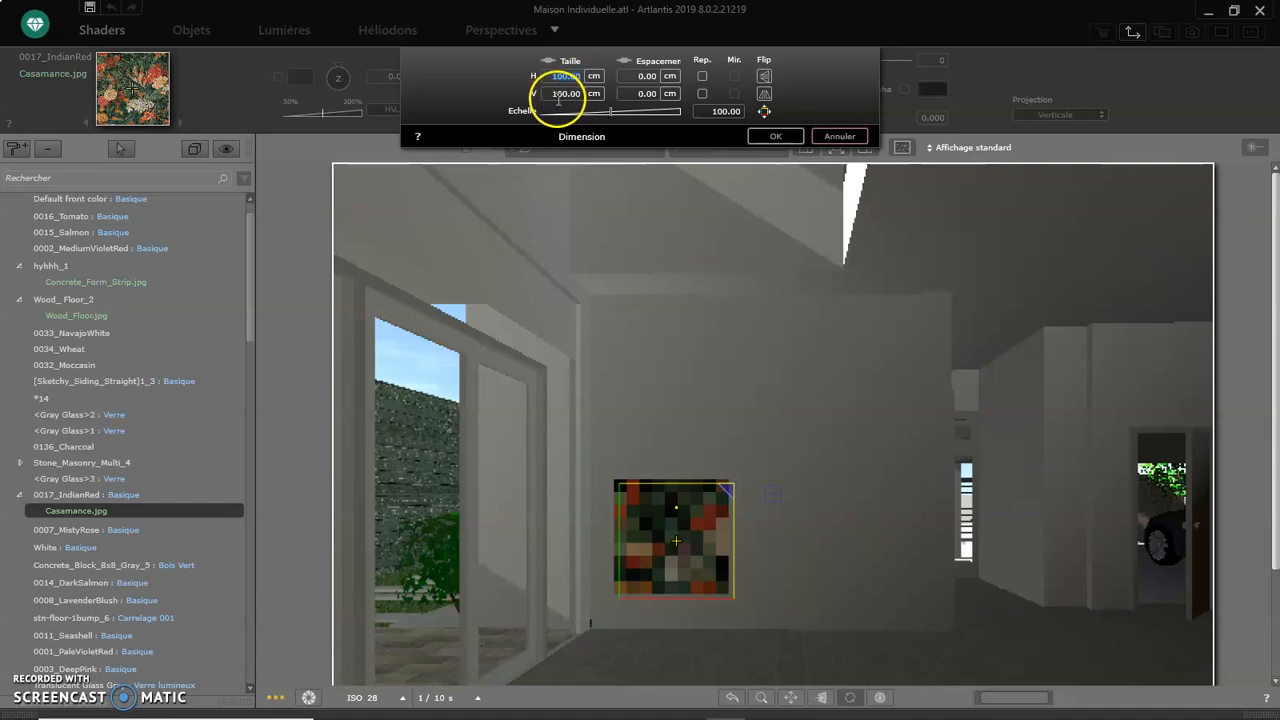
pyautogui.click(557, 79)
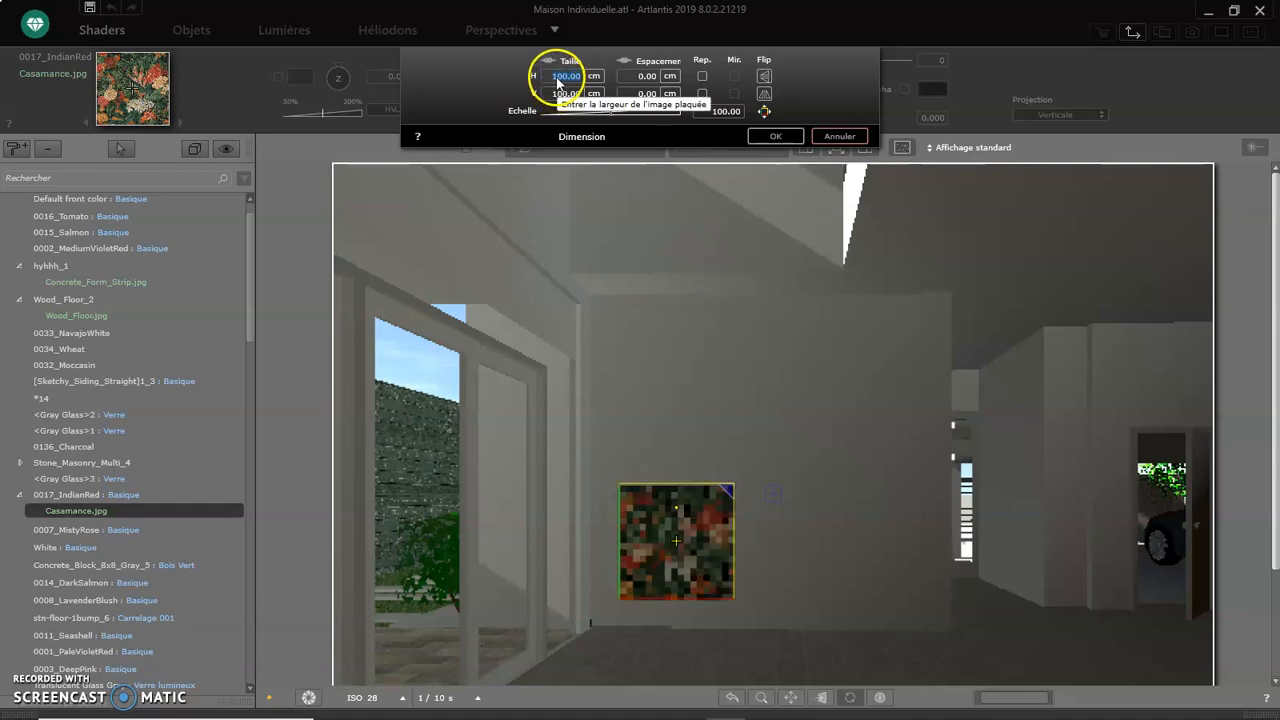
pyautogui.write('150')
pyautogui.press('Return')
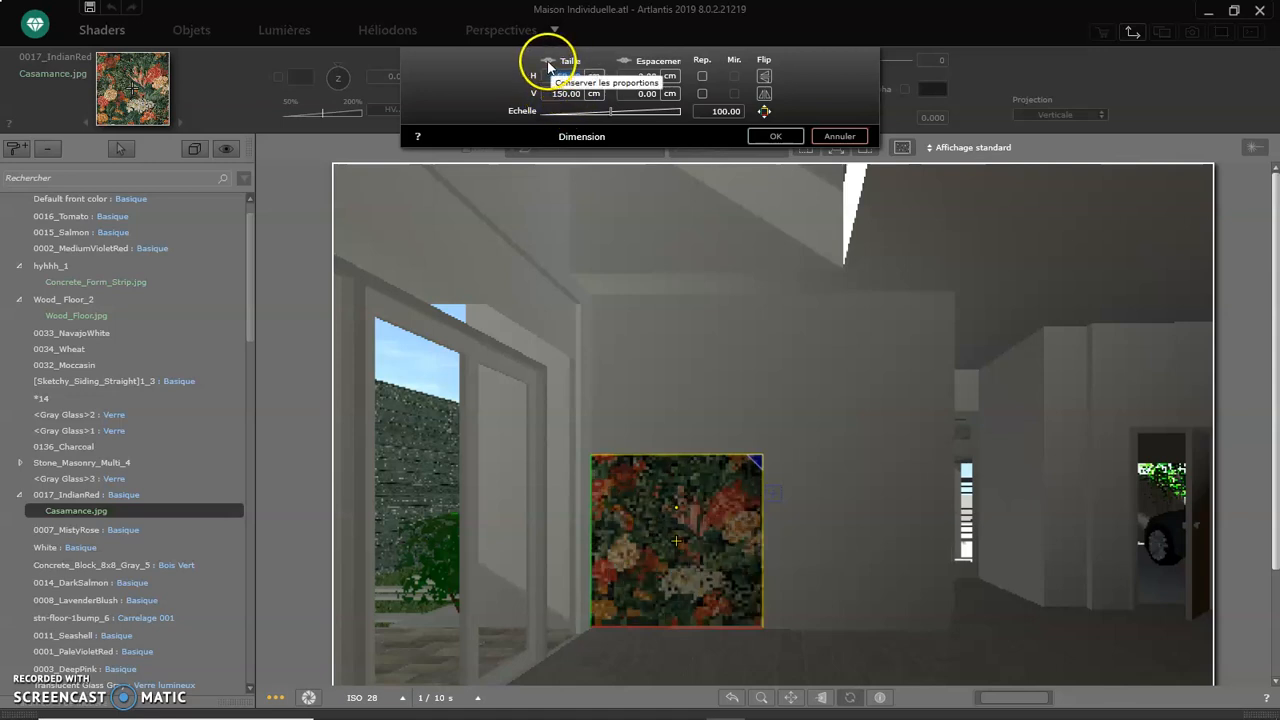
# - Unlink the Casamance texture's size proportions, try a vertical size of 200 cm, reset it to 150 cm and relink the proportions
pyautogui.click(547, 61)
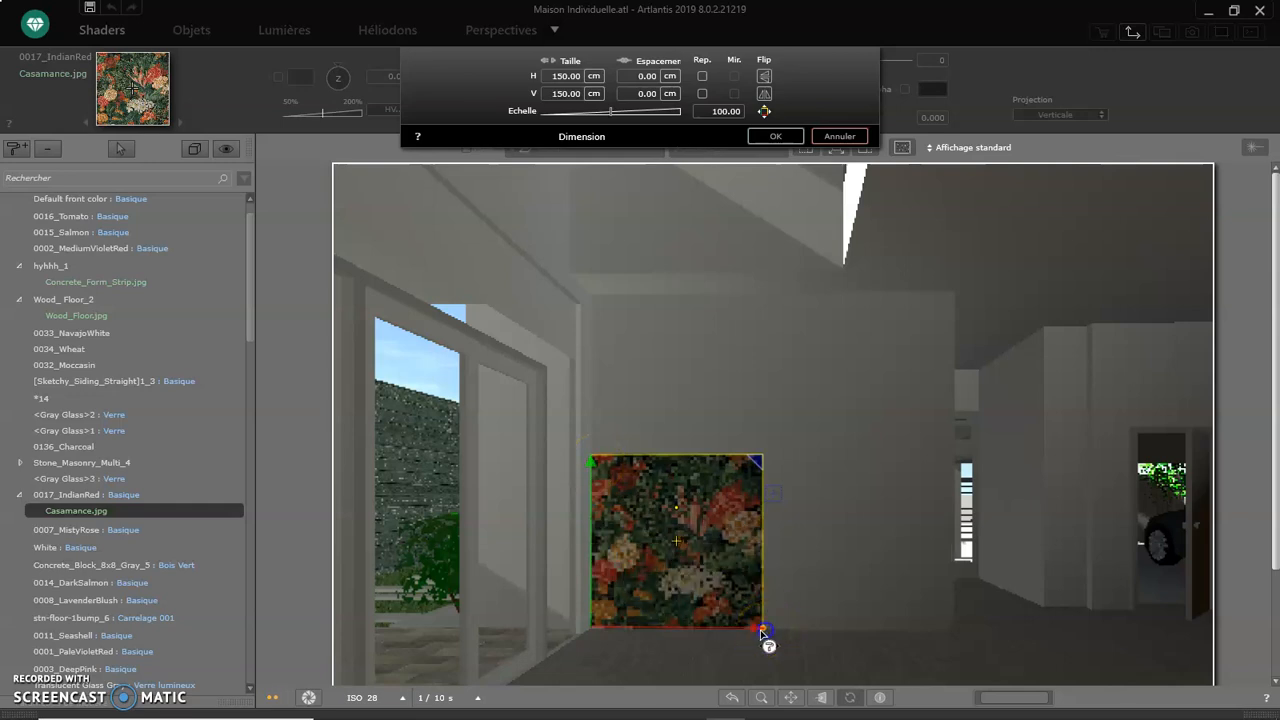
pyautogui.moveTo(772, 633)
pyautogui.mouseDown()
pyautogui.moveTo(790, 632)
pyautogui.moveTo(762, 628)
pyautogui.mouseUp()
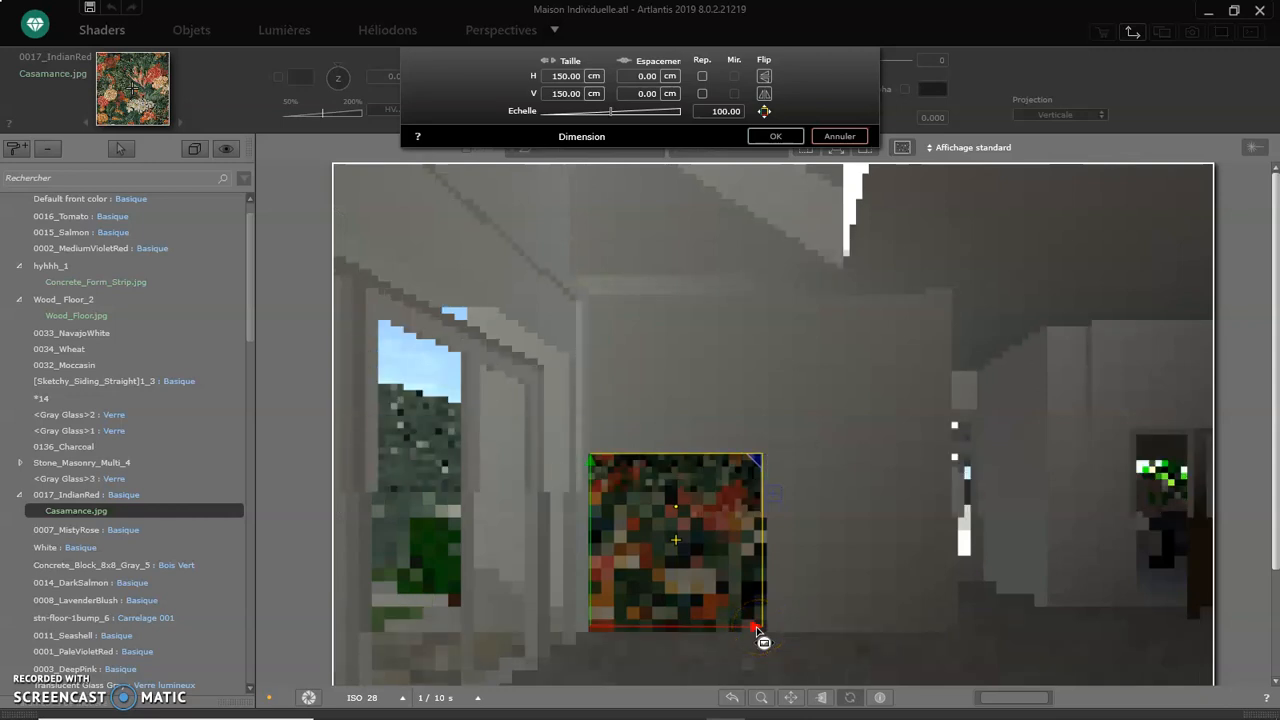
pyautogui.doubleClick(577, 92)
pyautogui.write('200')
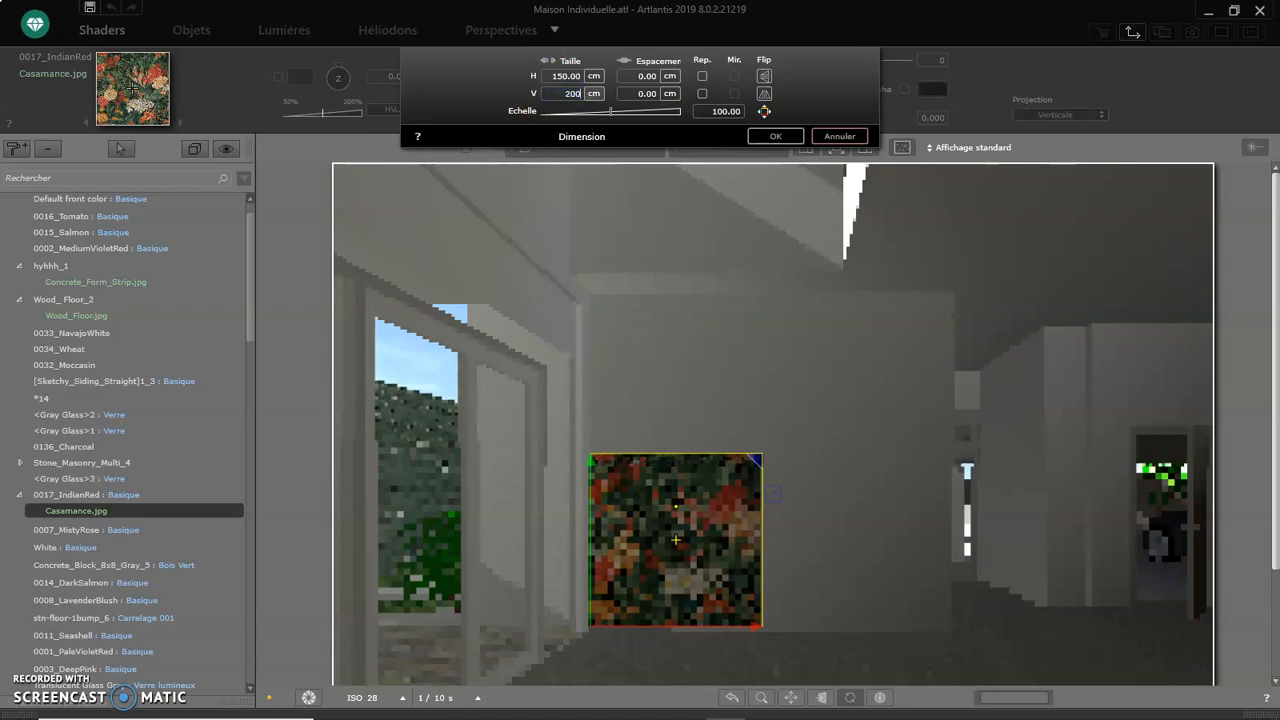
pyautogui.press('Return')
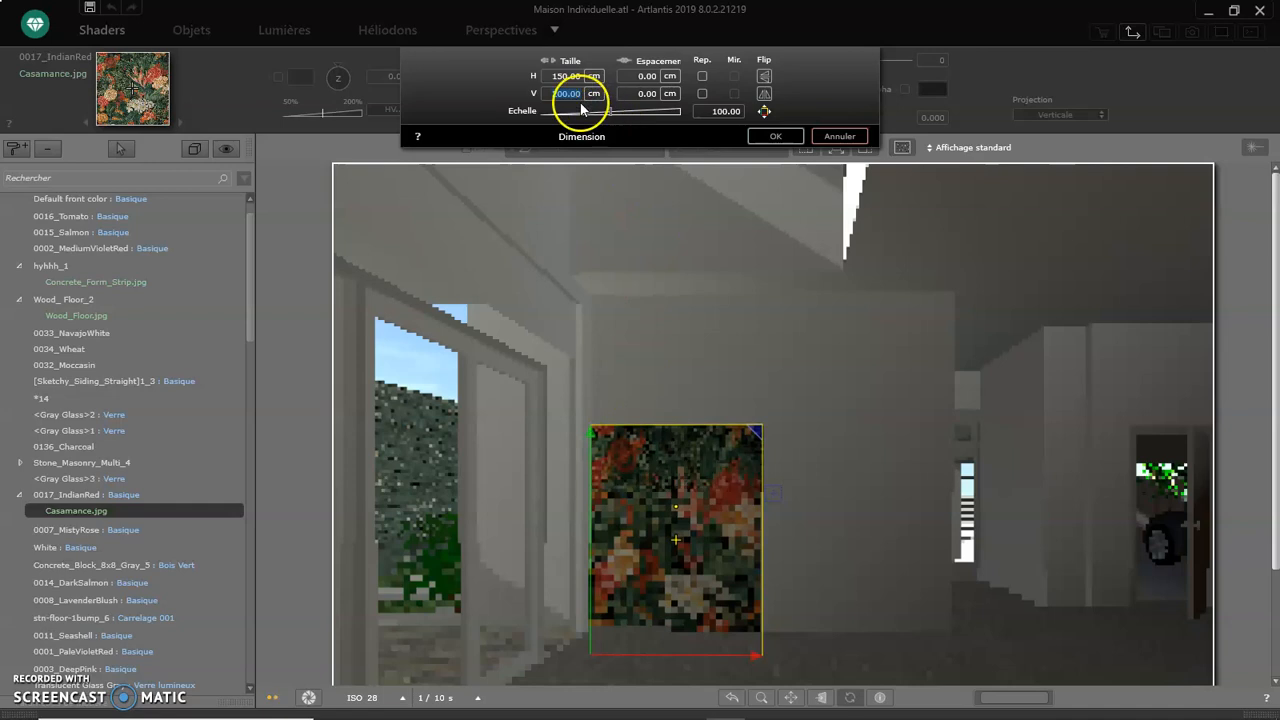
pyautogui.write('150')
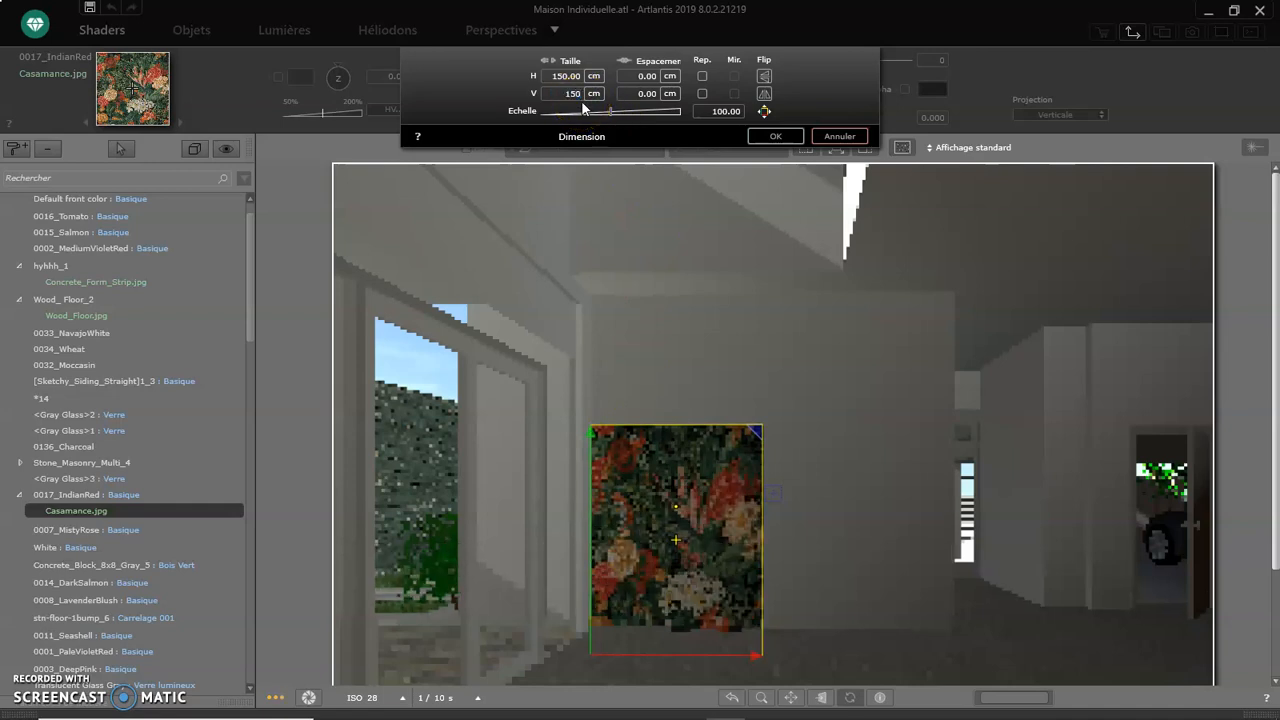
pyautogui.press('Return')
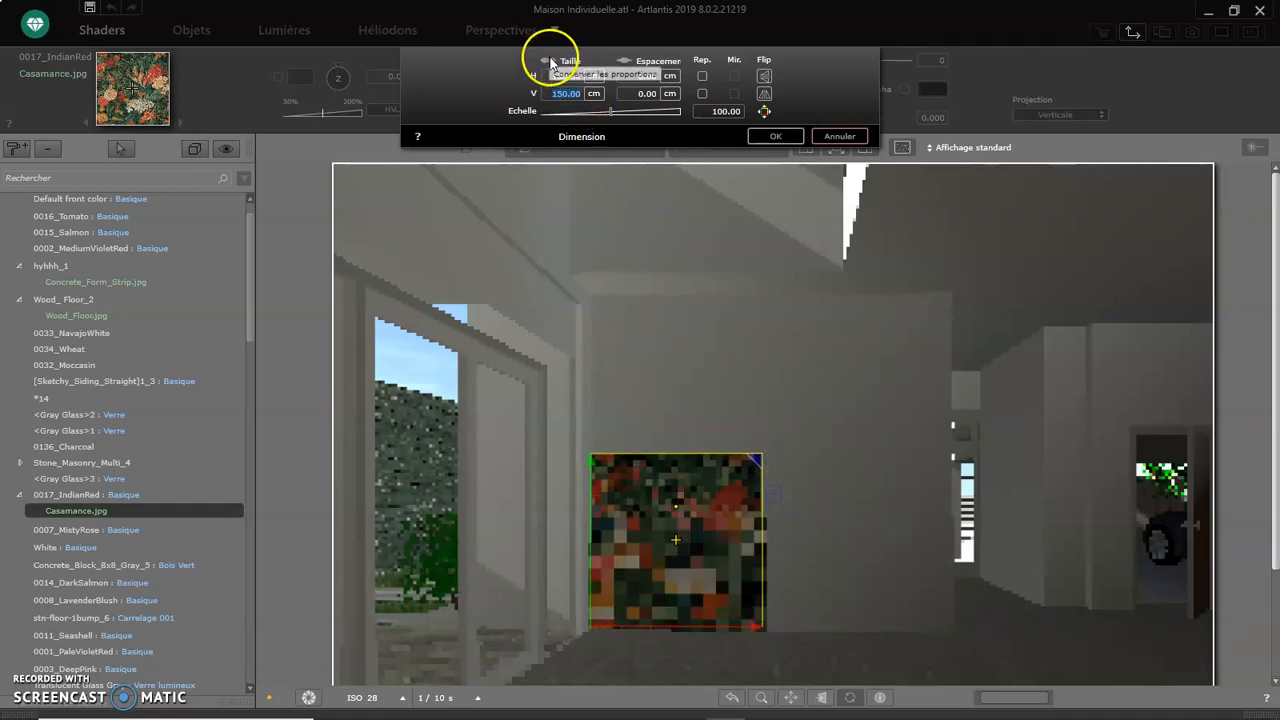
pyautogui.click(550, 62)
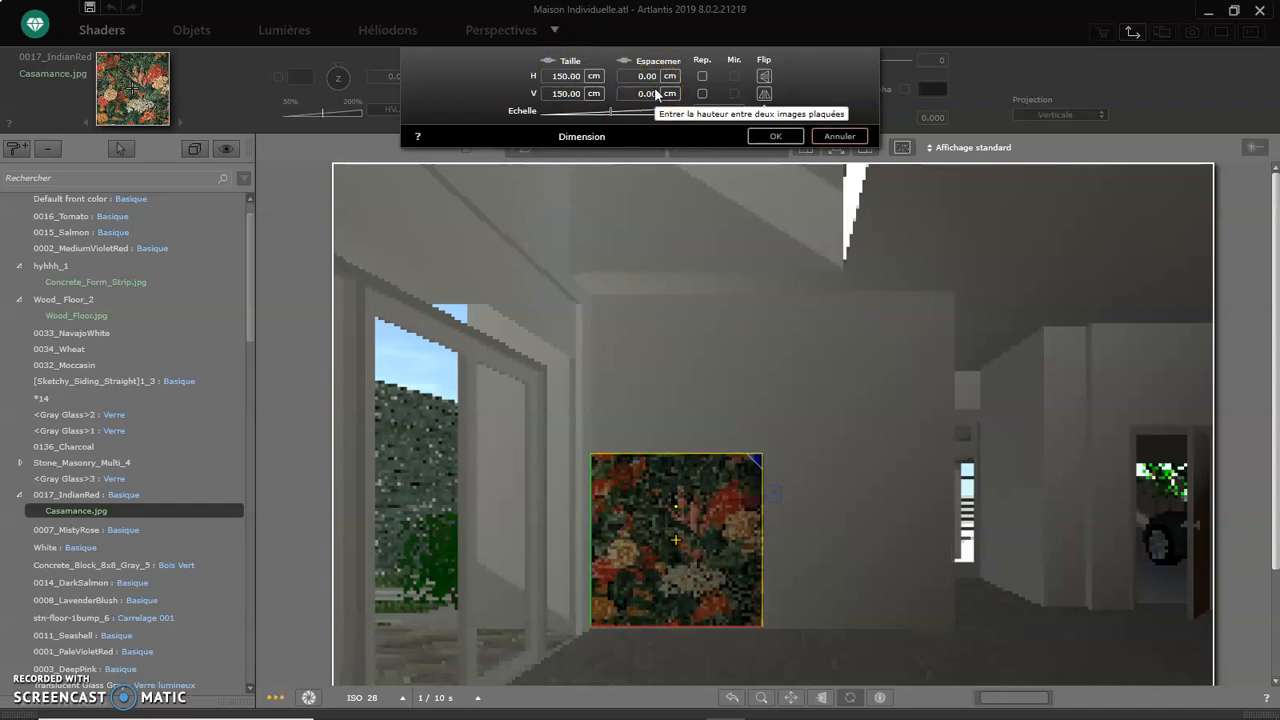
# - Repeat the Casamance texture both horizontally and vertically across the interior wall
pyautogui.click(700, 76)
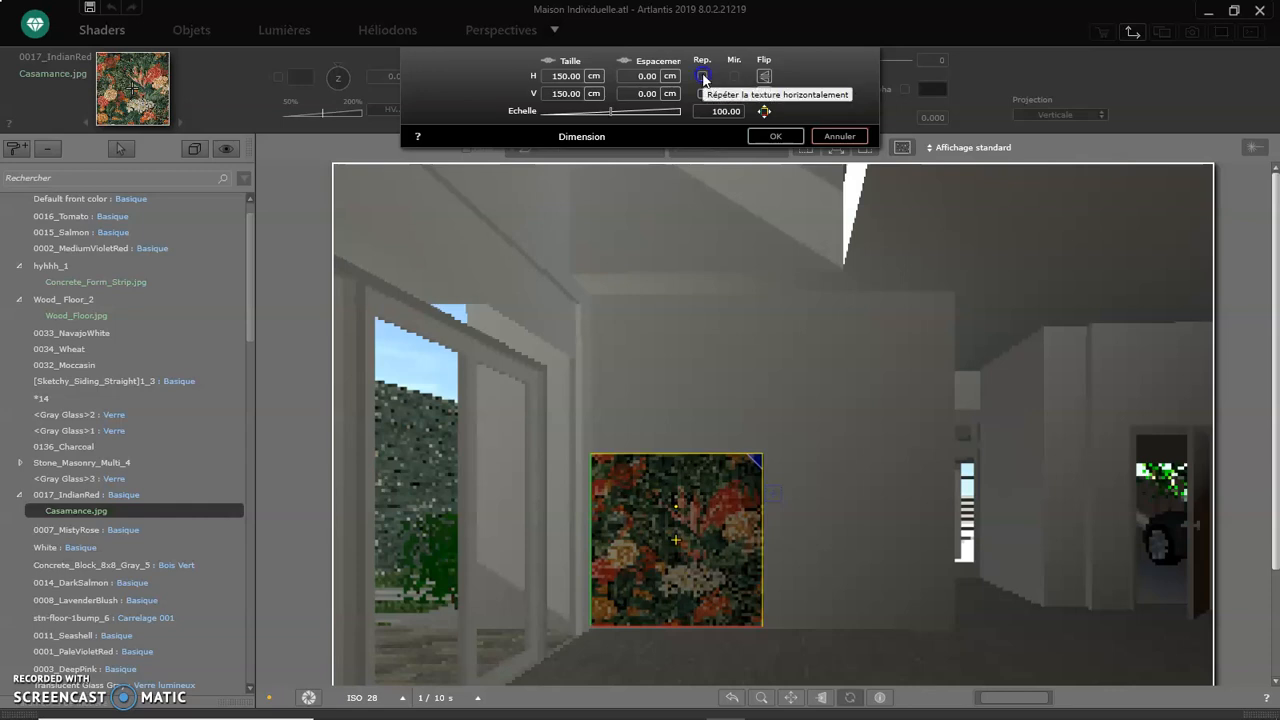
pyautogui.click(703, 77)
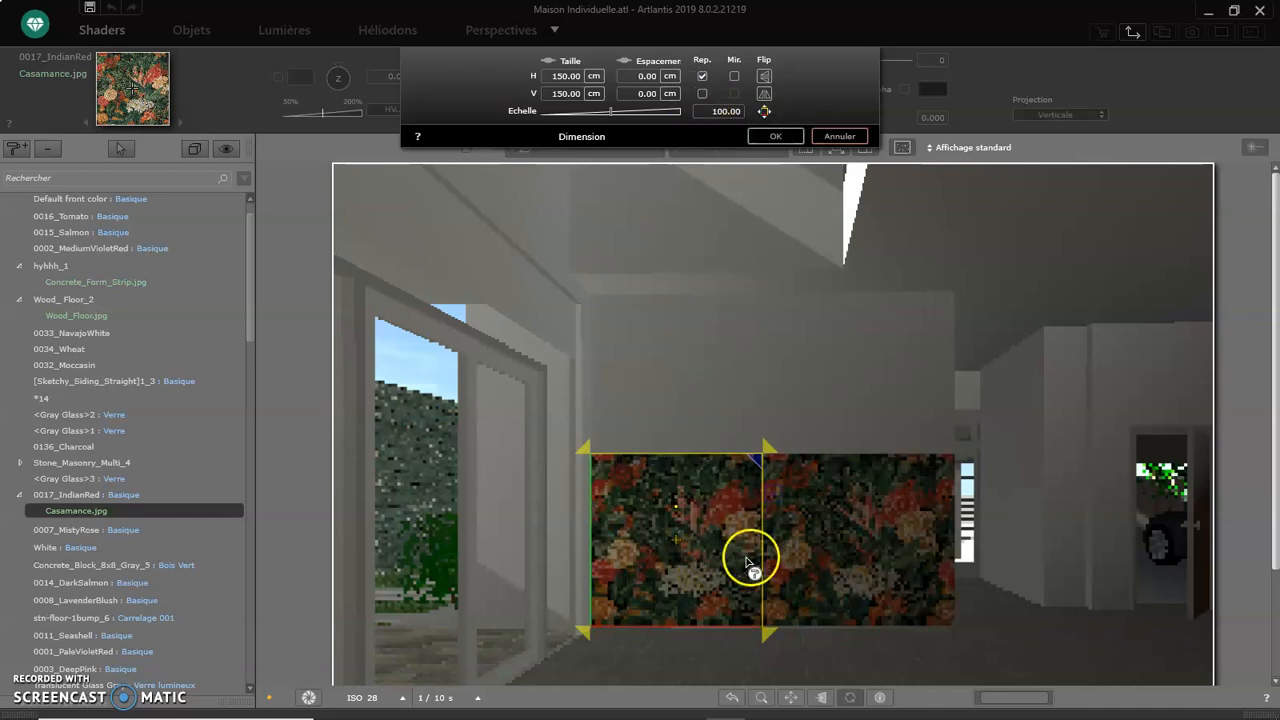
pyautogui.click(703, 93)
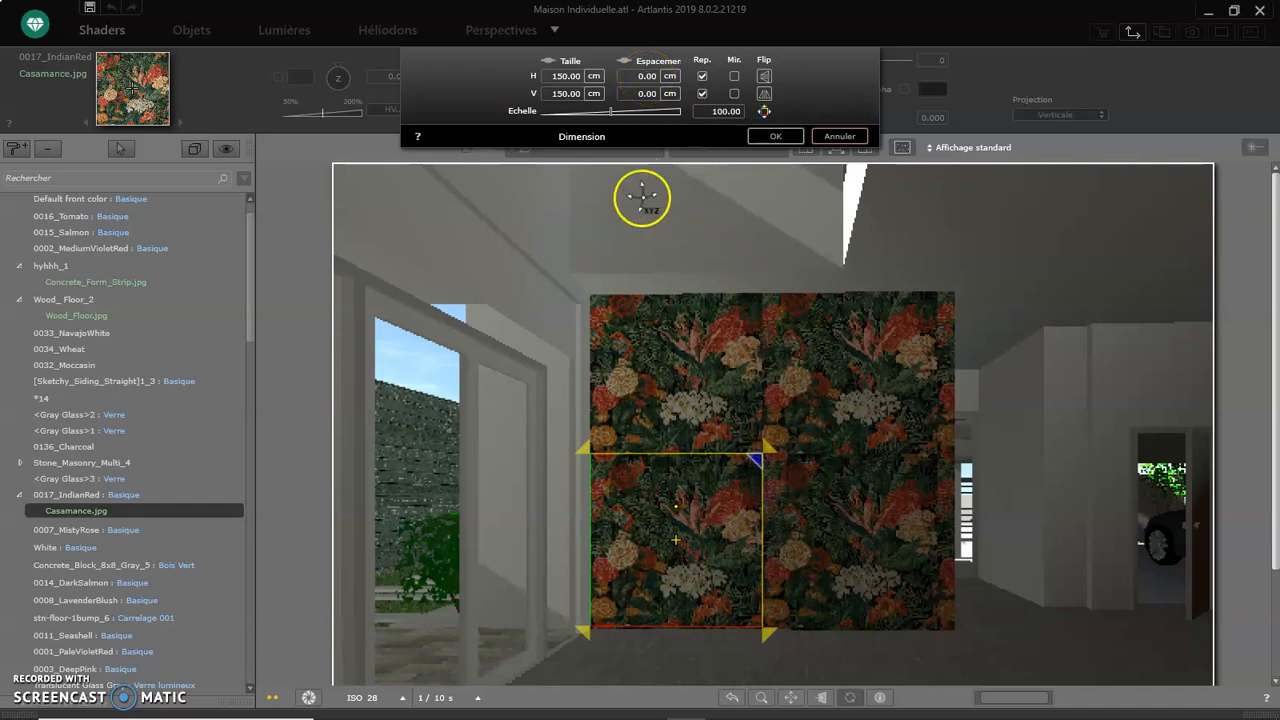
# - Try a 5 cm spacing between the repeated Casamance images and set it back to 0 cm
pyautogui.click(641, 76)
pyautogui.write('5')
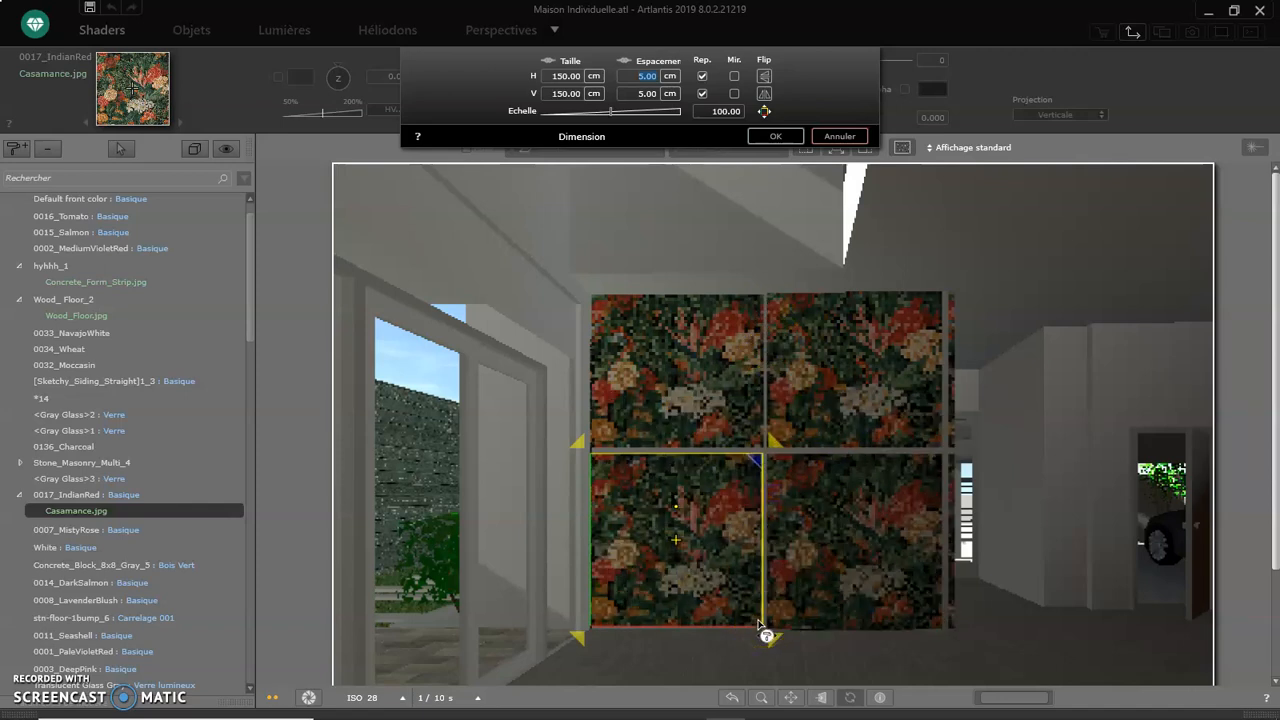
pyautogui.write('0')
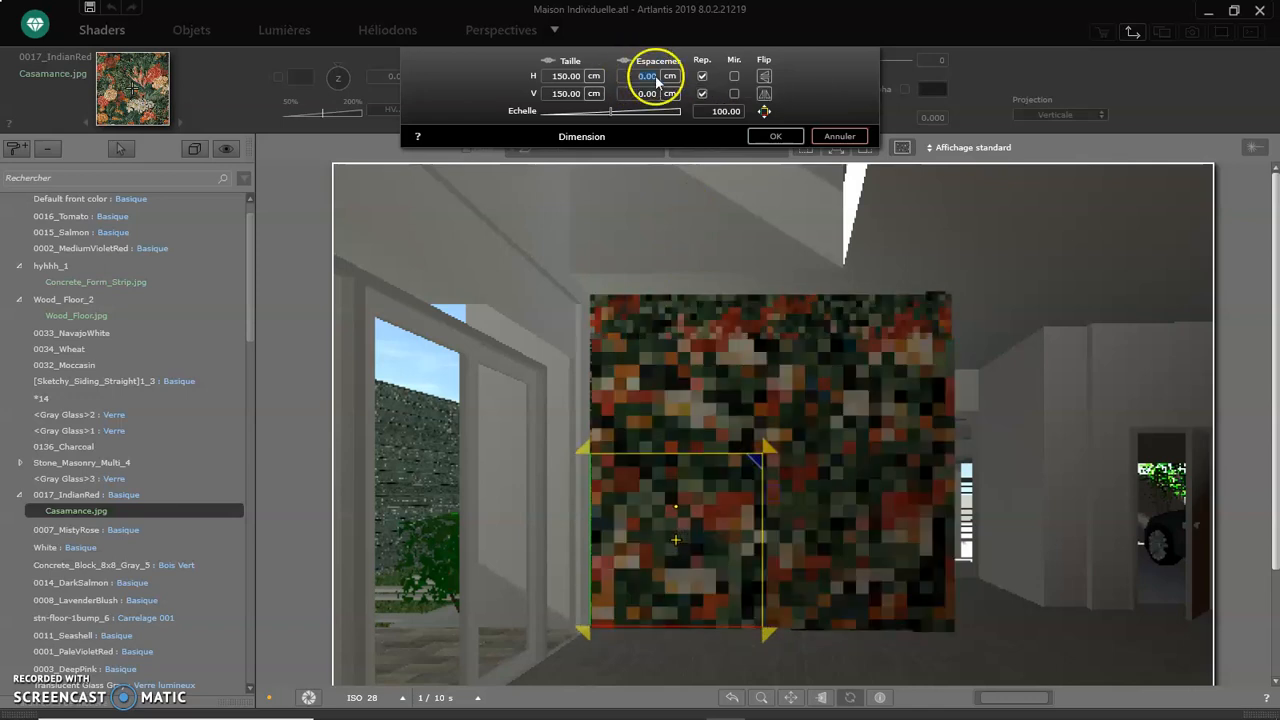
# - Try mirroring the repeated Casamance texture horizontally and vertically and apply the dimension settings
pyautogui.click(735, 77)
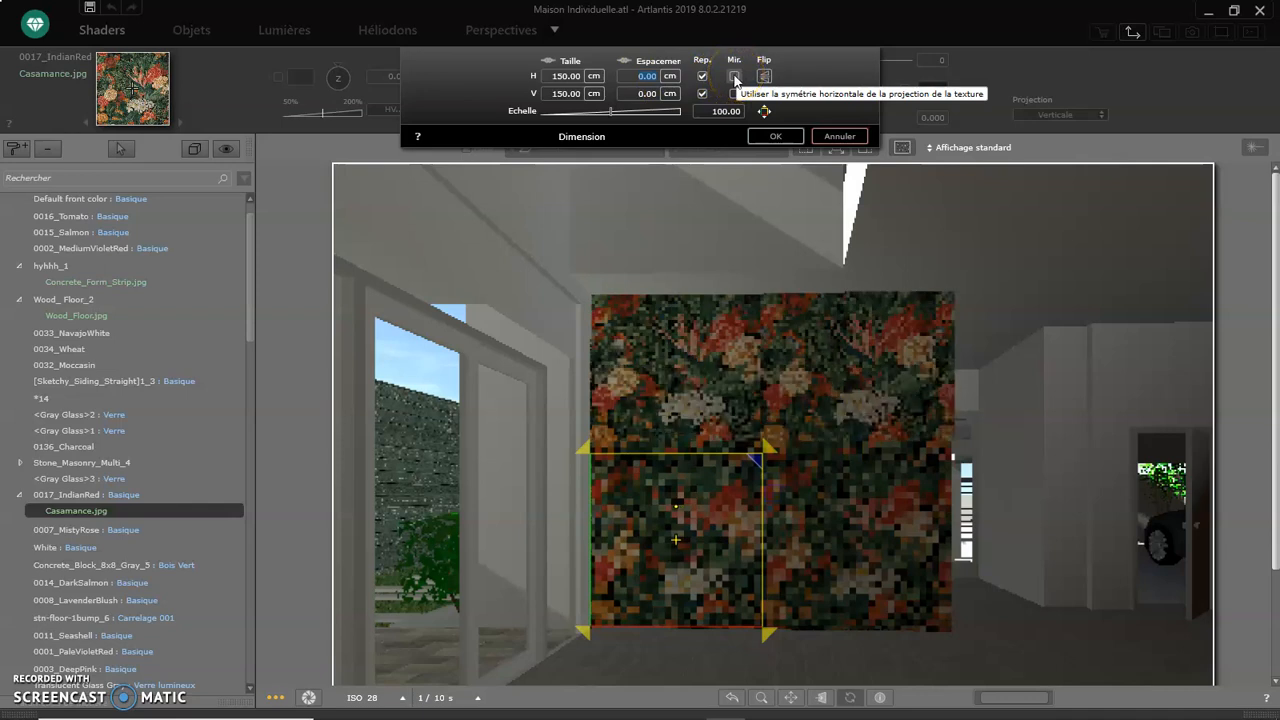
pyautogui.click(735, 77)
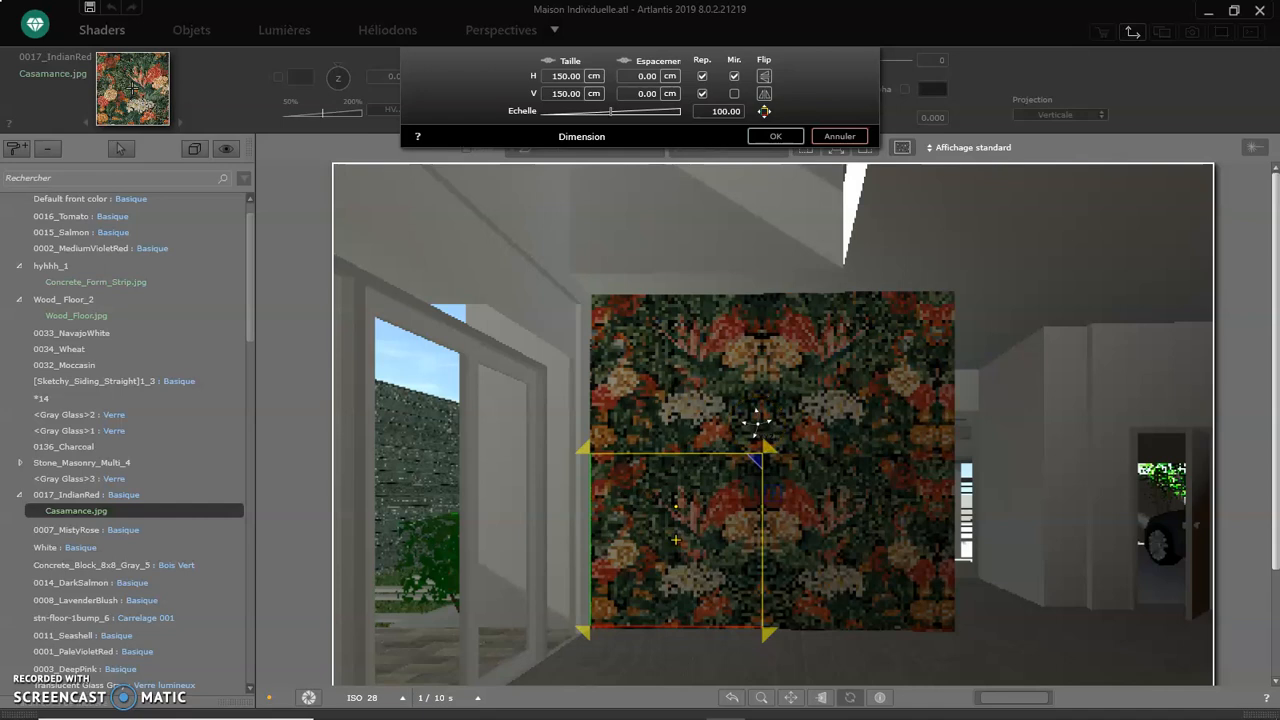
pyautogui.click(735, 93)
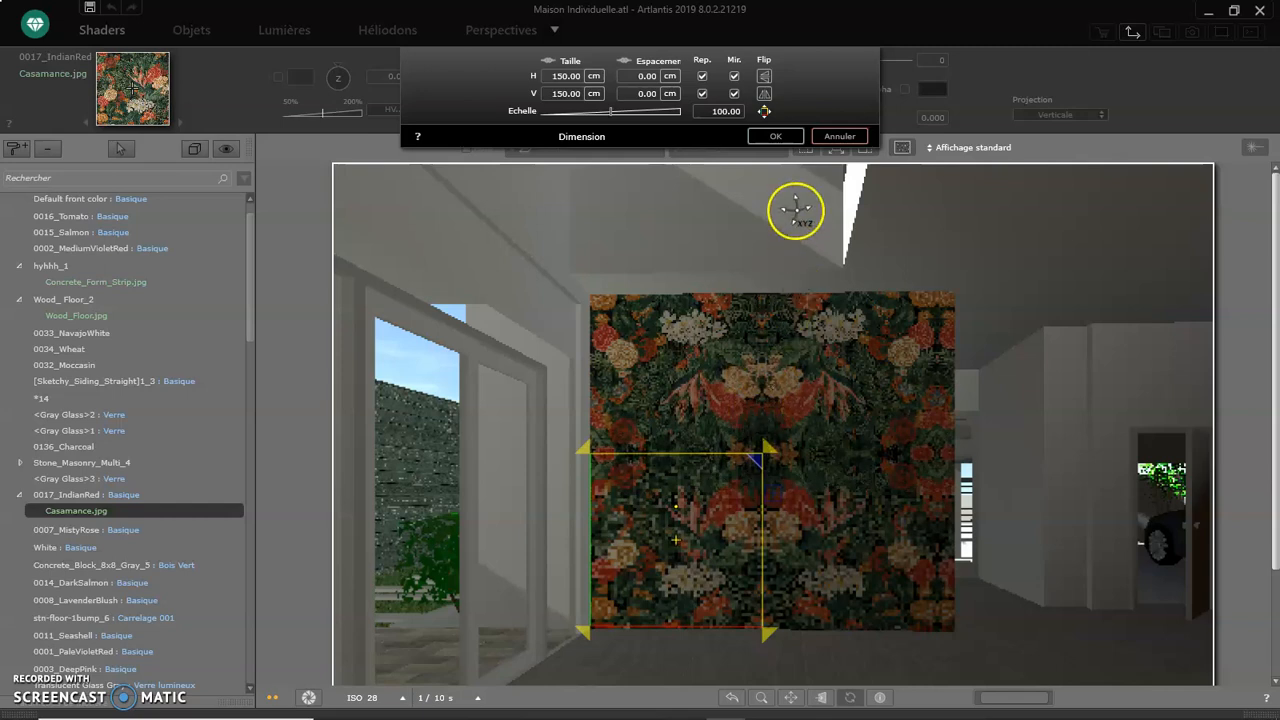
pyautogui.click(776, 137)
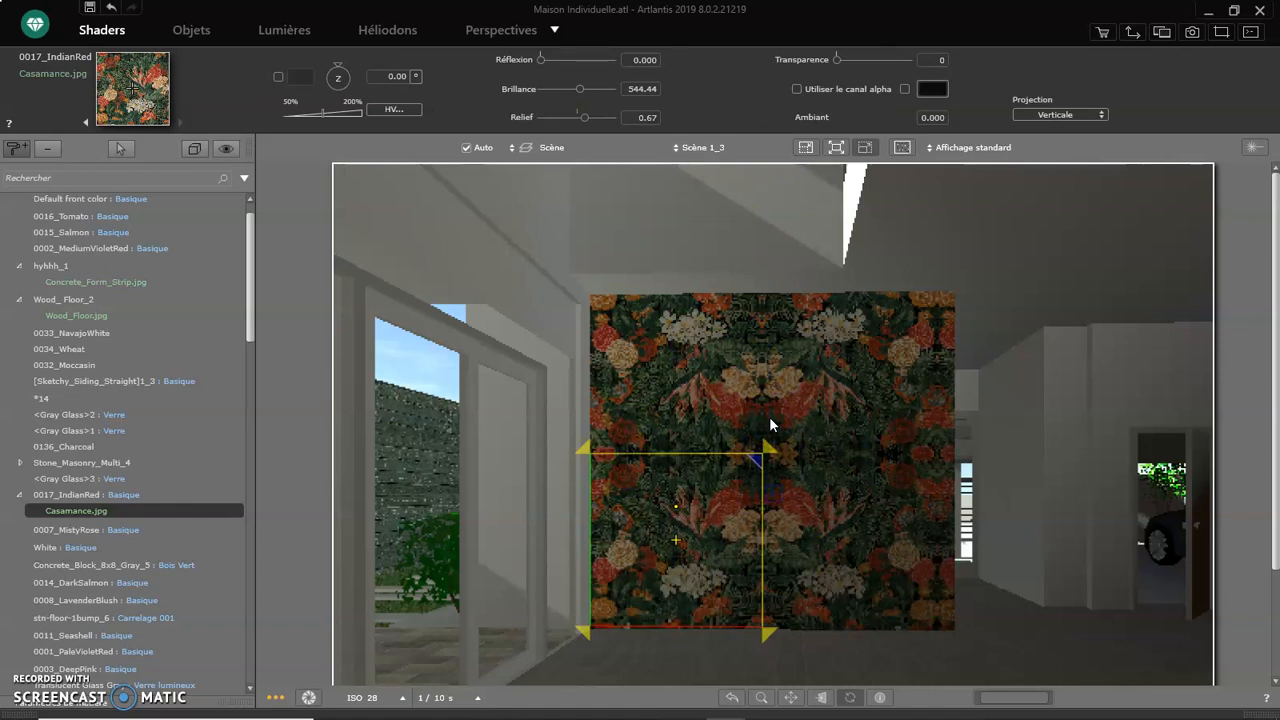
# - Repeat the Casamance texture only vertically, with horizontal repetition and both mirror options disabled, and apply the dimension settings
pyautogui.click(395, 109)
pyautogui.click(734, 76)
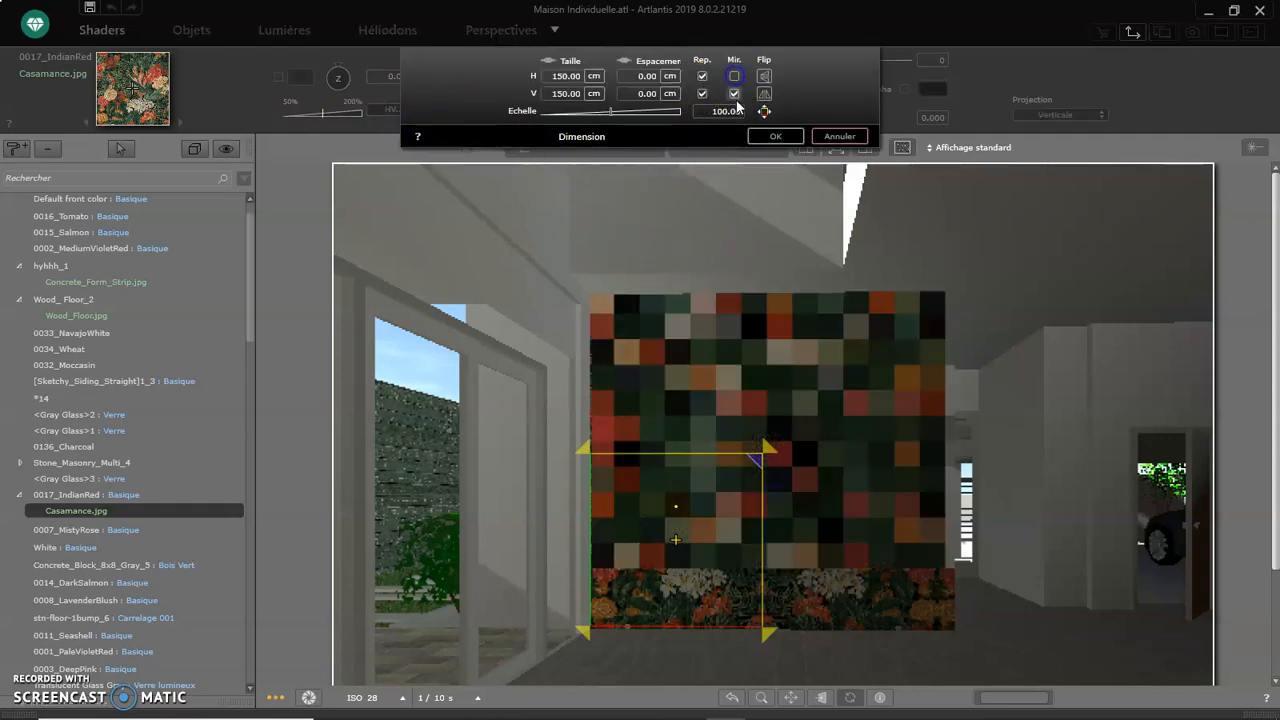
pyautogui.click(734, 93)
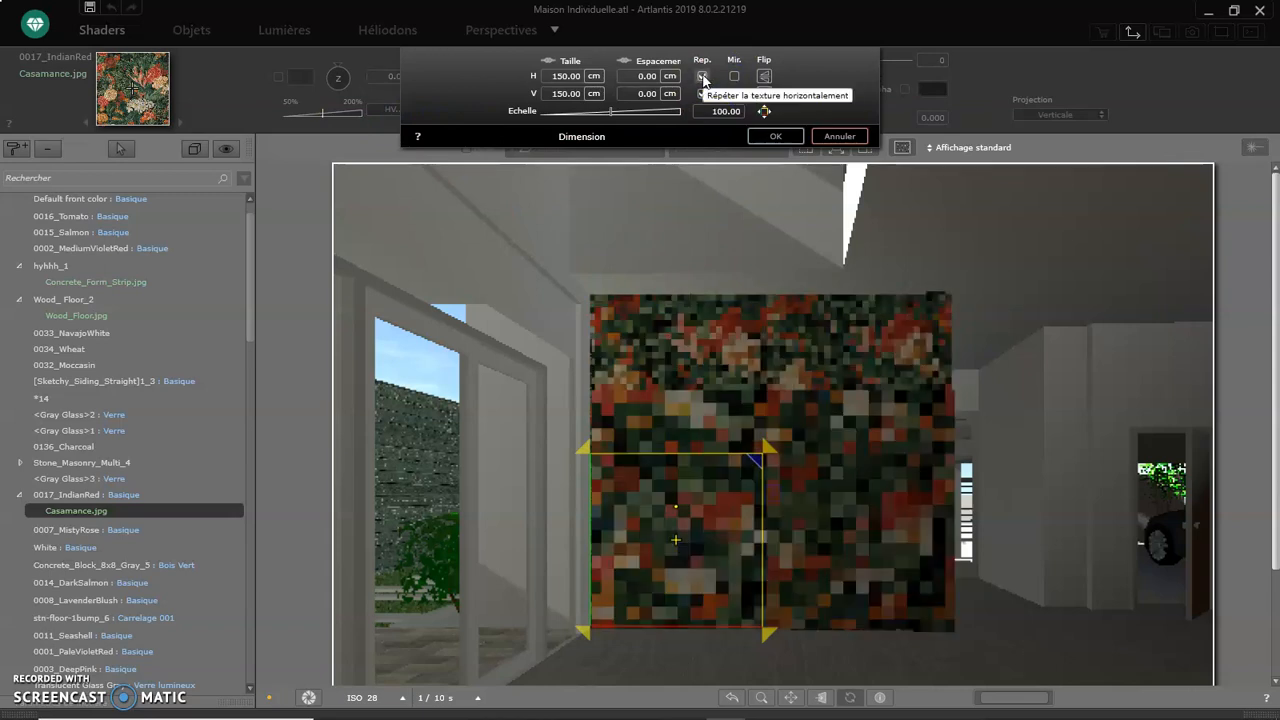
pyautogui.click(702, 76)
pyautogui.click(702, 93)
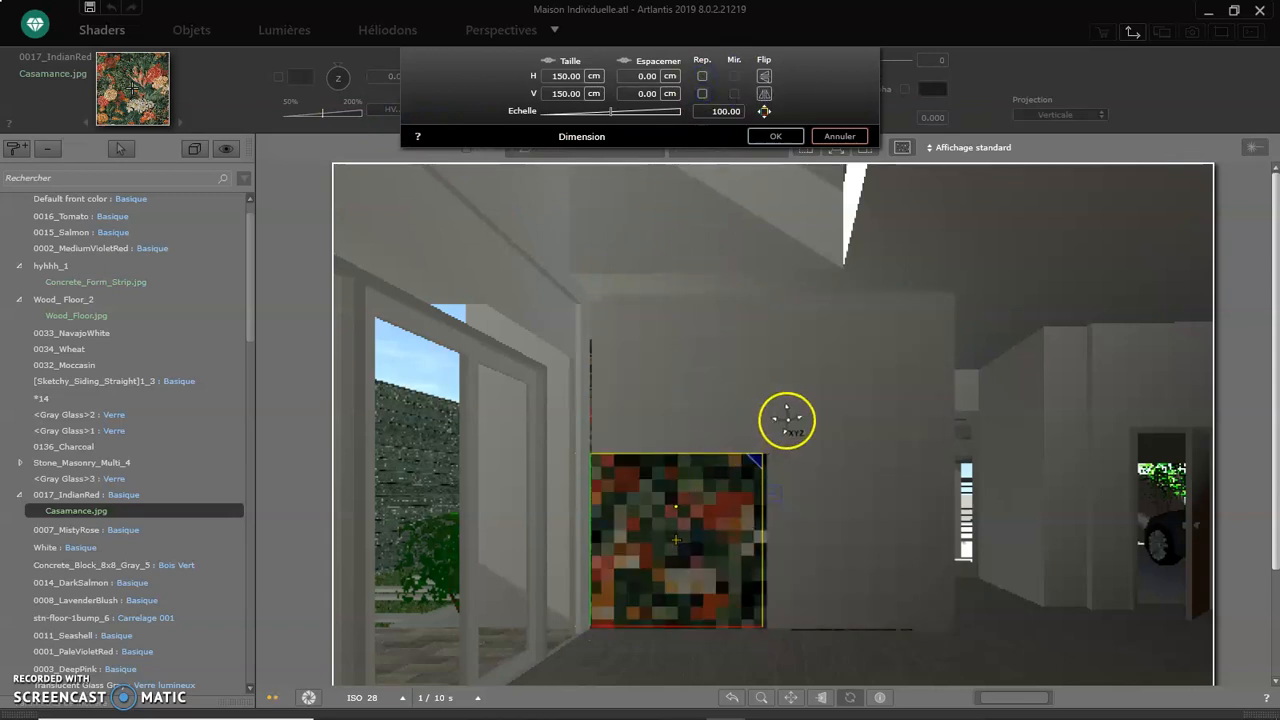
pyautogui.click(702, 93)
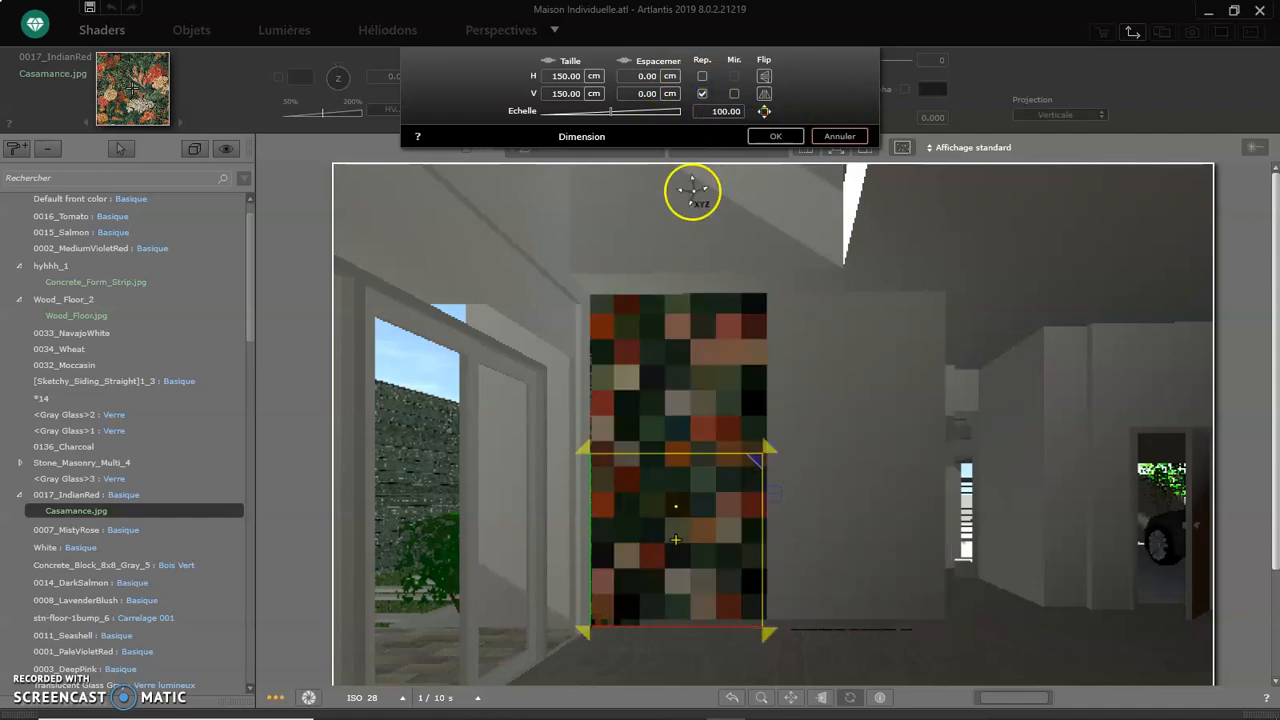
pyautogui.click(775, 134)
# - Add the image Casamance 2 as a second texture to the wall material 0017_IndianRed
pyautogui.click(810, 541)
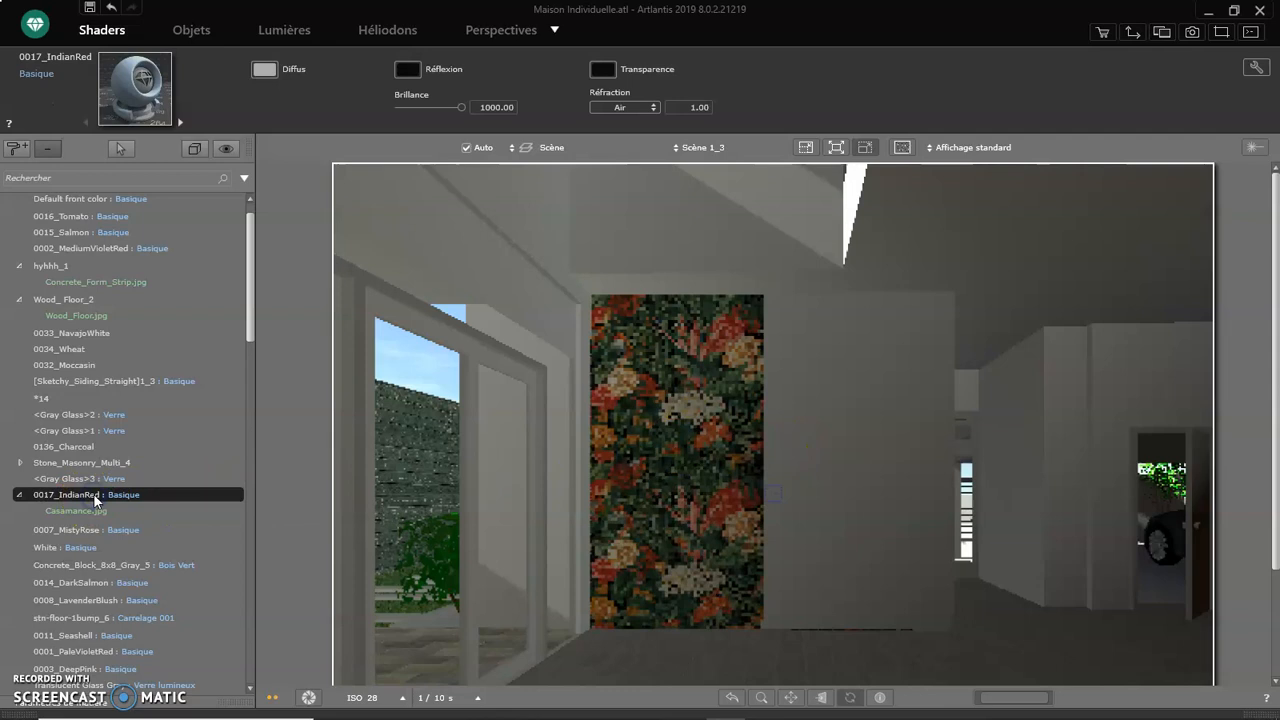
pyautogui.rightClick(96, 500)
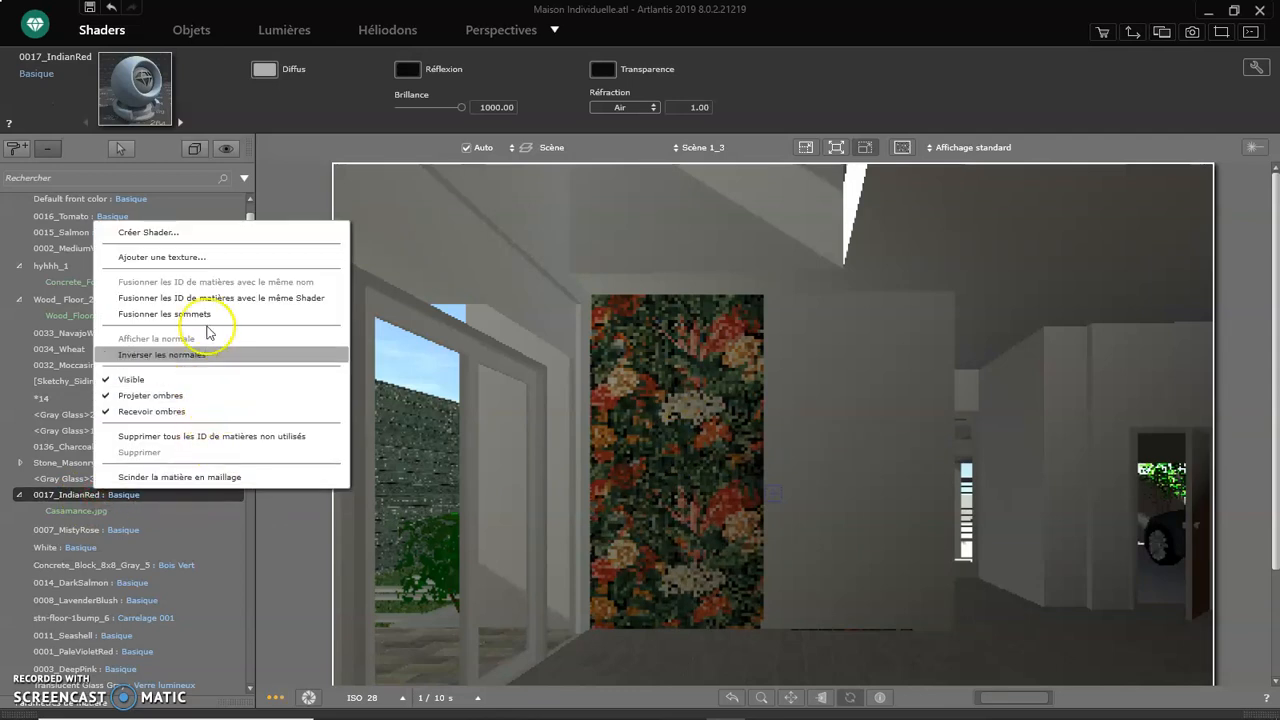
pyautogui.click(226, 258)
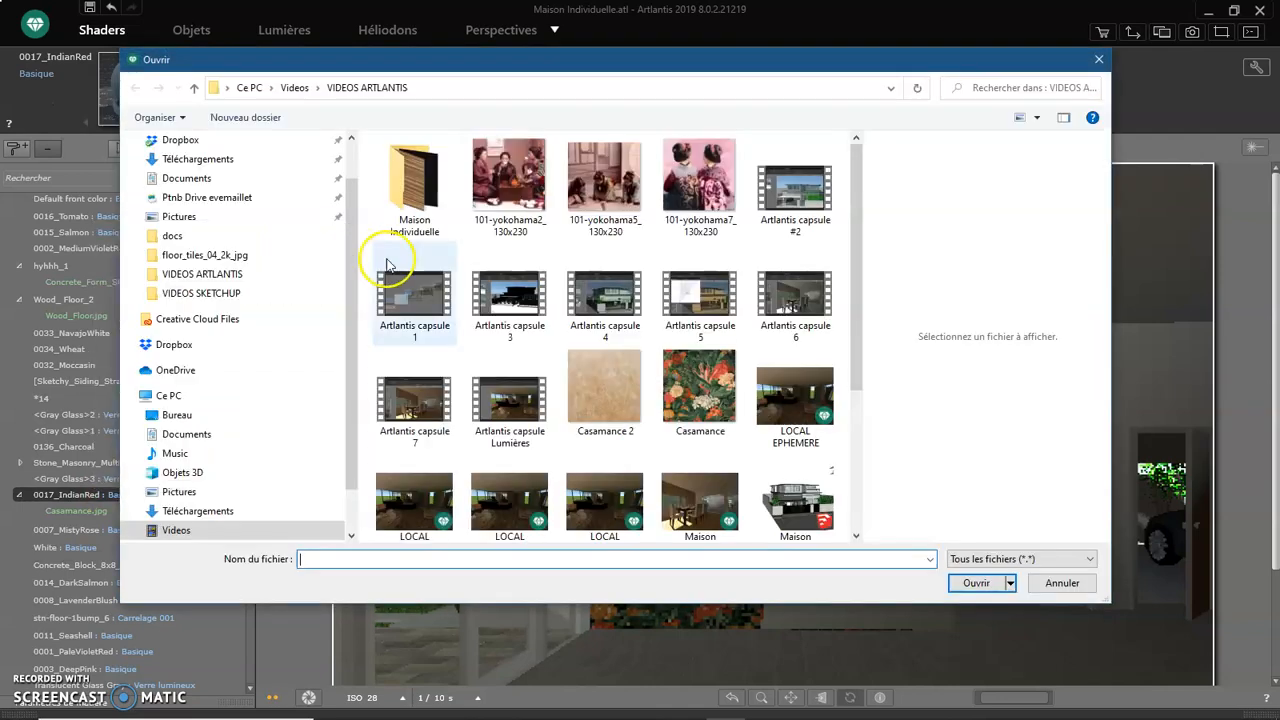
pyautogui.click(610, 396)
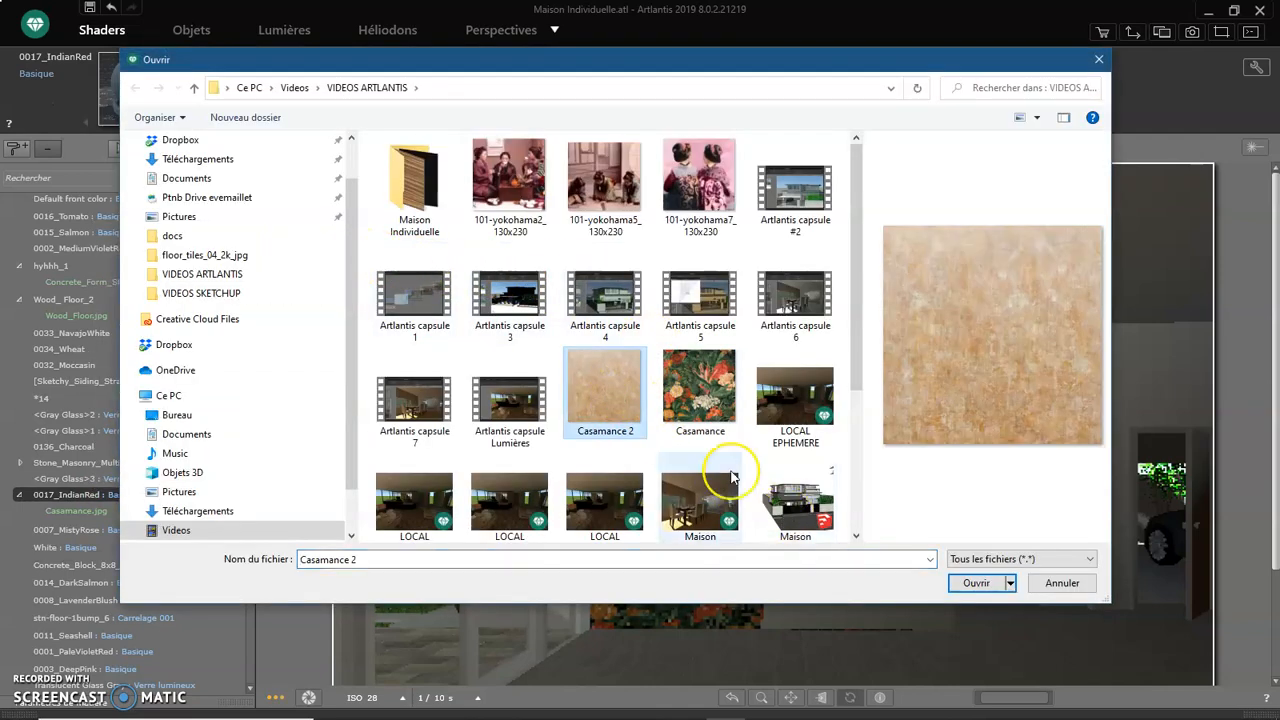
pyautogui.click(972, 583)
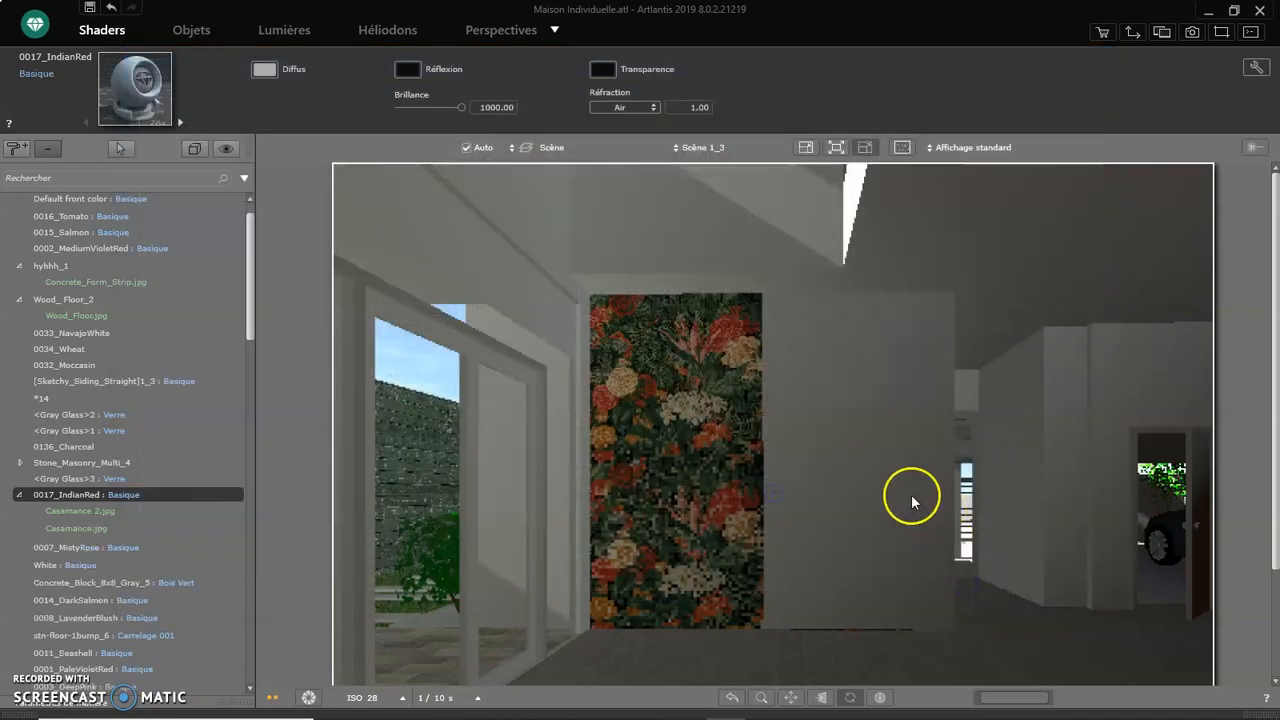
# - Place the Casamance 2 texture at the base of the bare wall area beside the floral strip and repeat it vertically
pyautogui.click(62, 512)
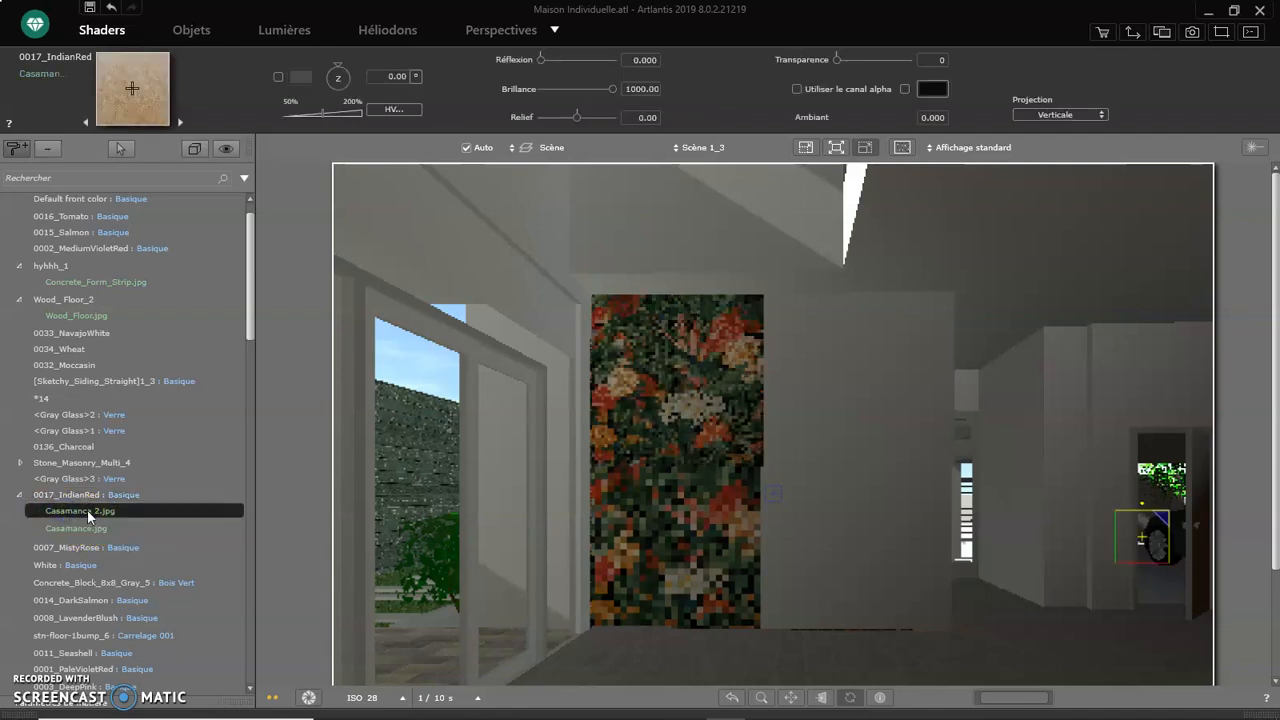
pyautogui.moveTo(87, 509); pyautogui.dragTo(1144, 541)
pyautogui.moveTo(1040, 528); pyautogui.dragTo(786, 631)
pyautogui.moveTo(842, 543); pyautogui.dragTo(856, 546)
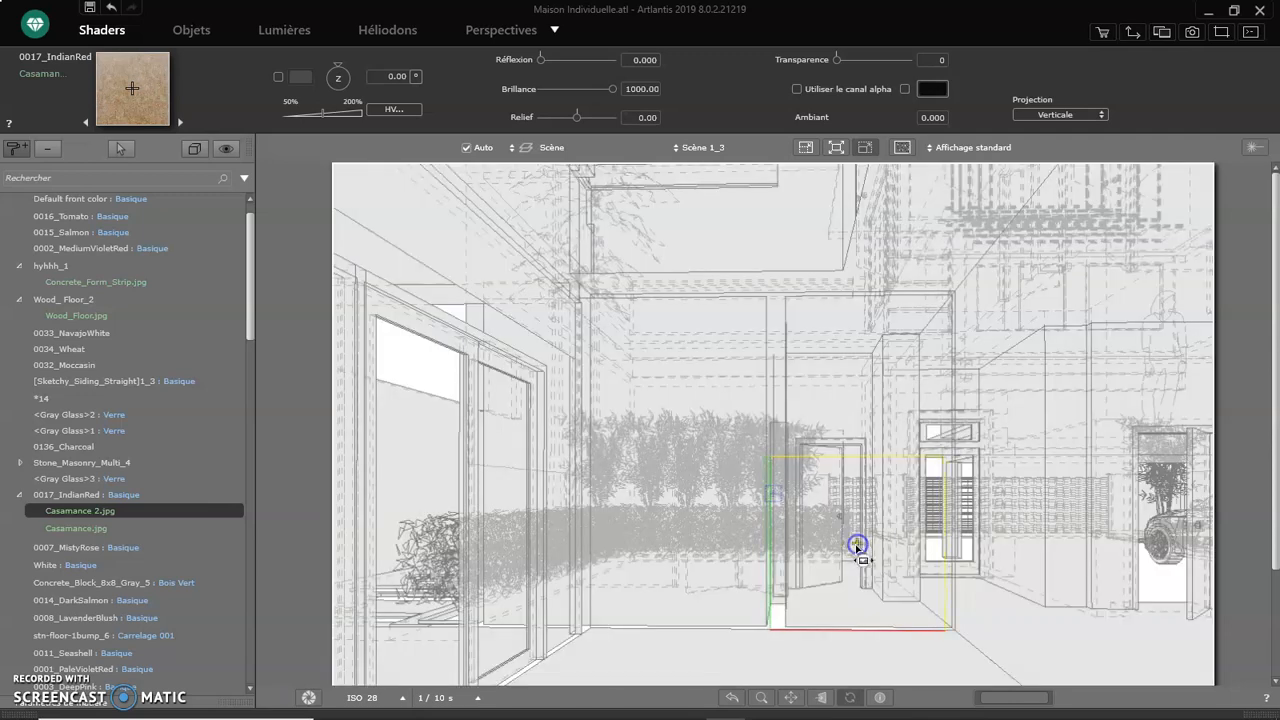
pyautogui.moveTo(857, 547); pyautogui.dragTo(858, 548)
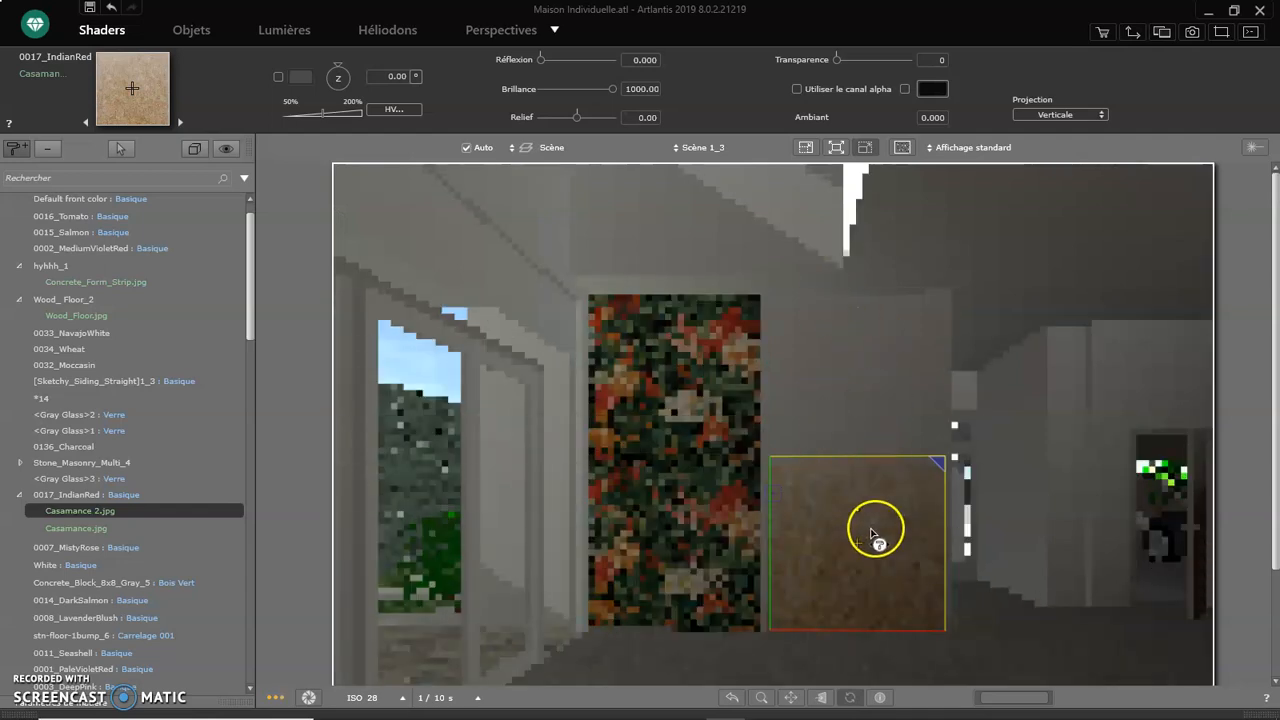
pyautogui.click(398, 109)
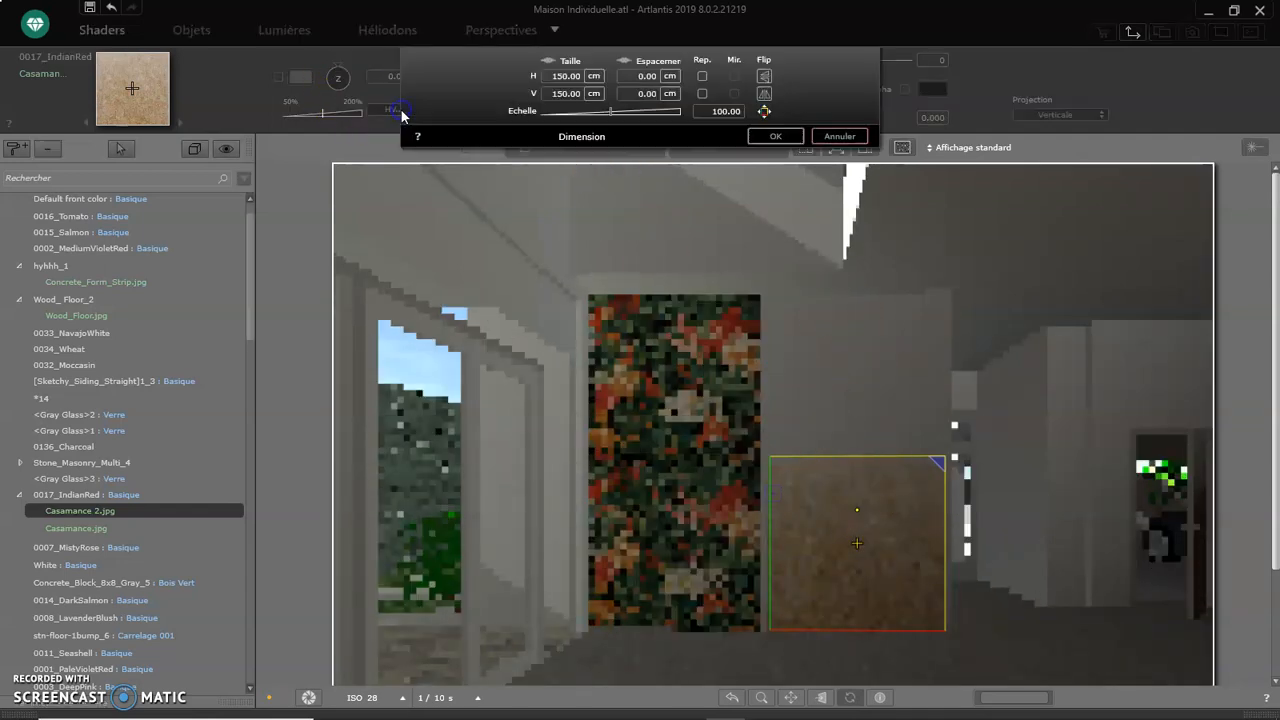
pyautogui.click(703, 94)
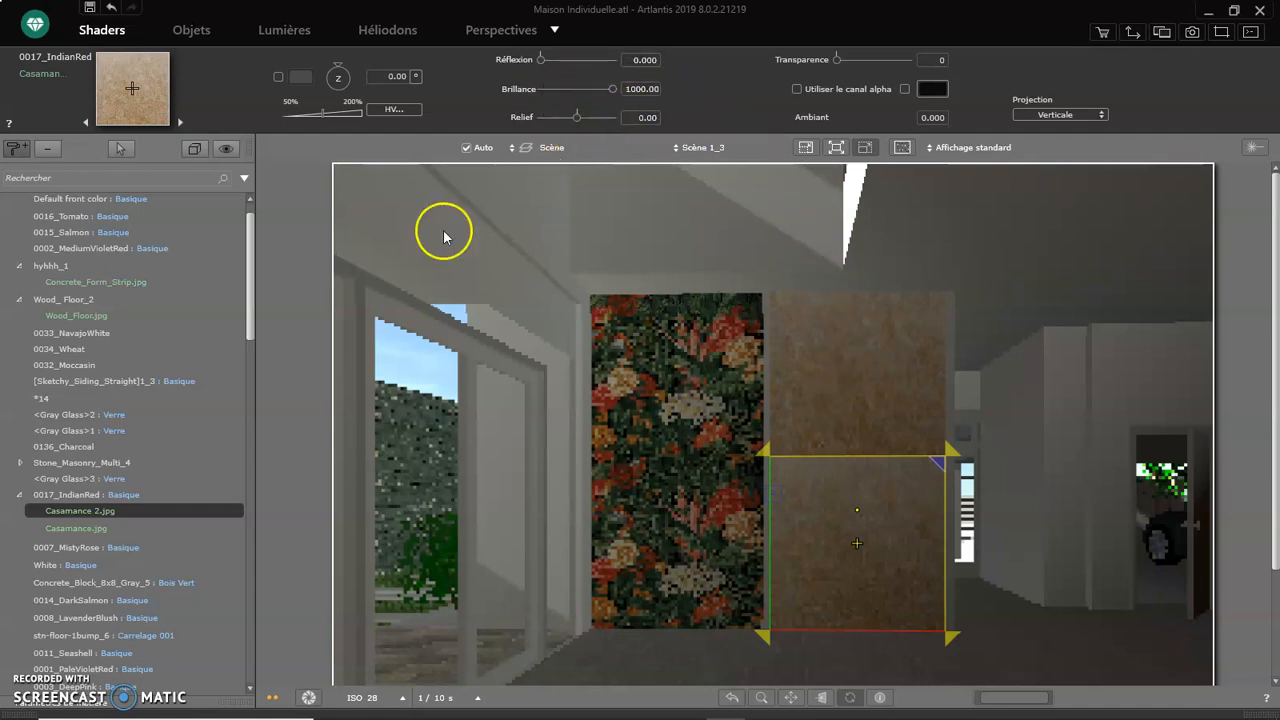
# - Review the 0017_IndianRed material and its two textures, Casamance.jpg and Casamance 2.jpg, by selecting each in turn
pyautogui.click(102, 532)
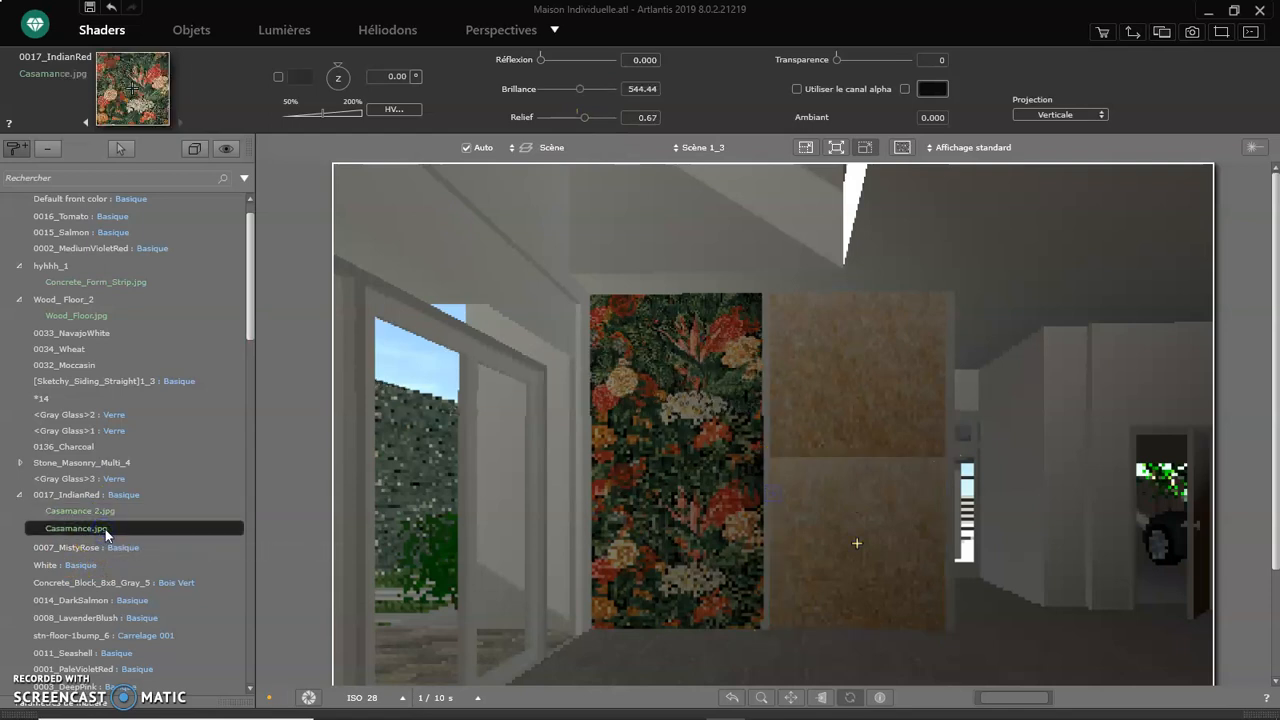
pyautogui.click(107, 529)
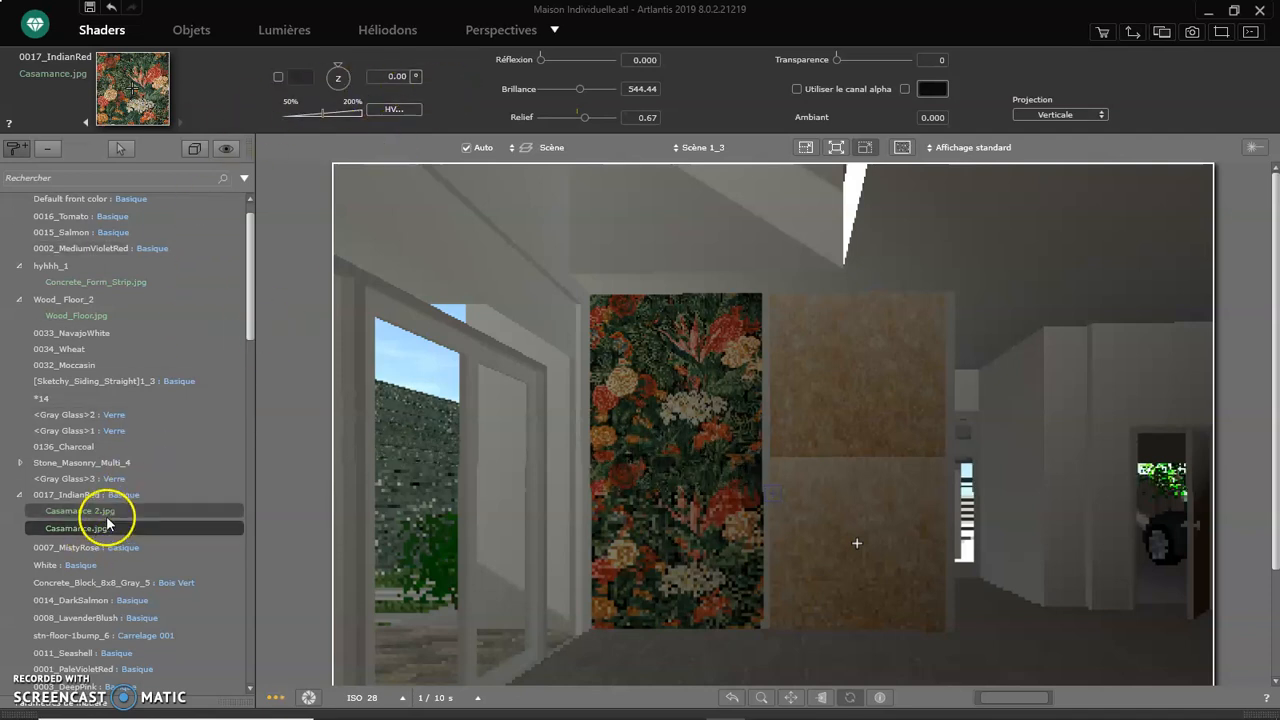
pyautogui.click(107, 513)
pyautogui.click(118, 495)
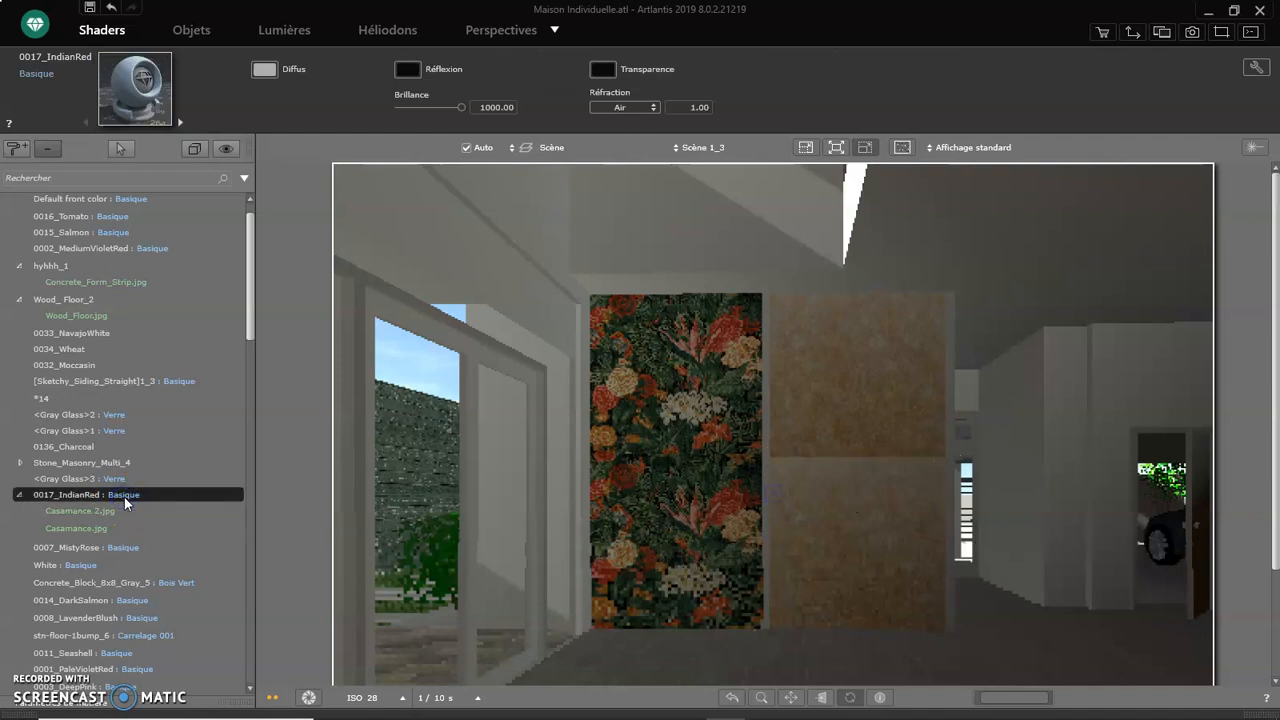
pyautogui.moveTo(20, 700)
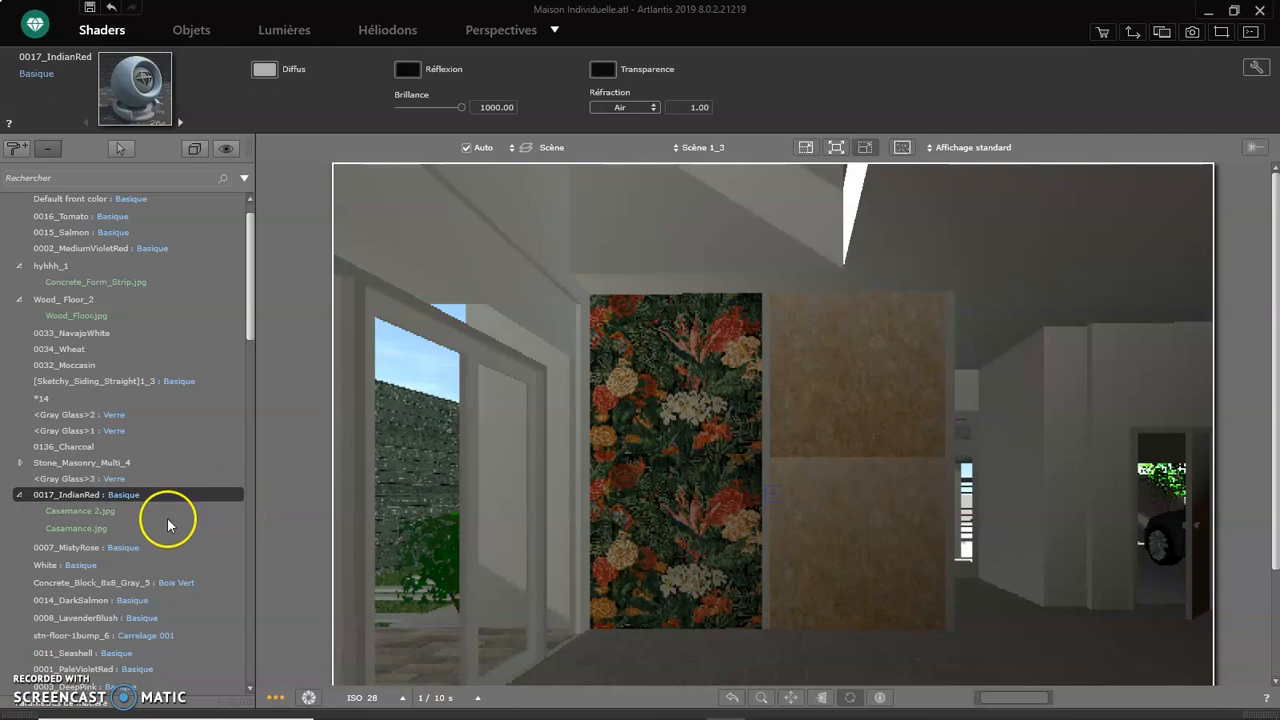
pyautogui.click(105, 530)
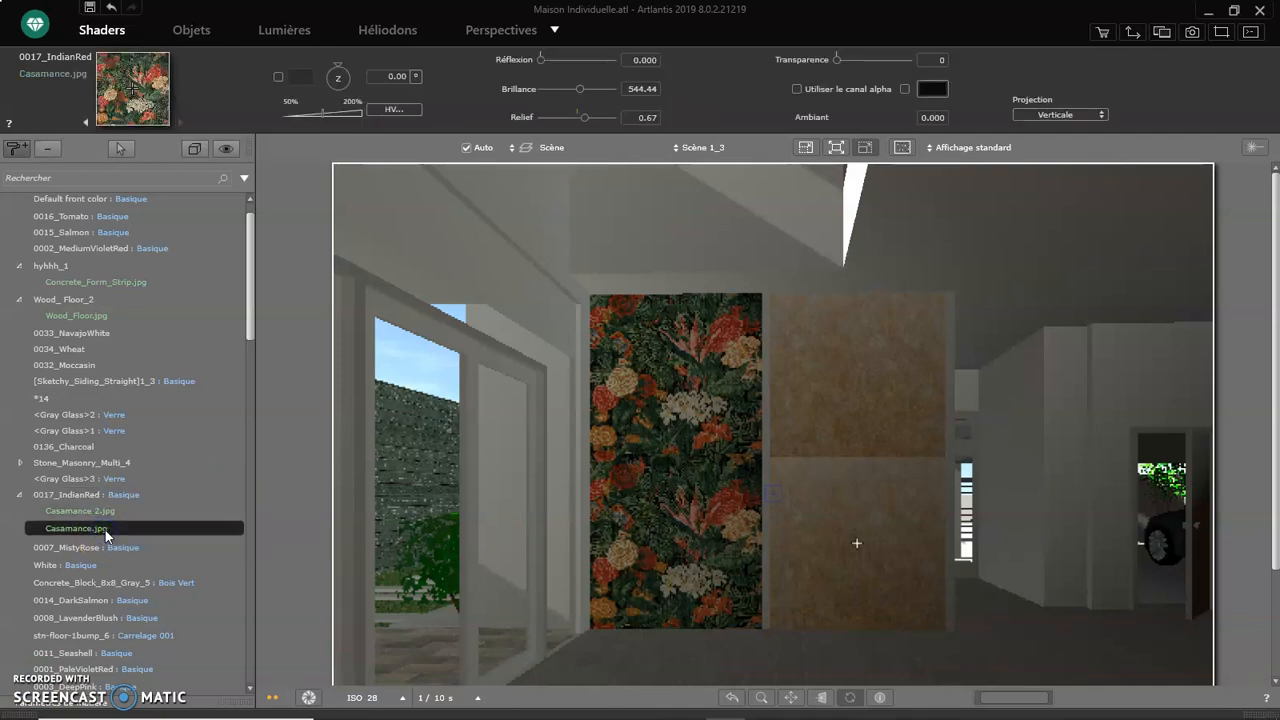
# - Delete the Casamance.jpg texture from the 0017_IndianRed wall material
pyautogui.rightClick(107, 529)
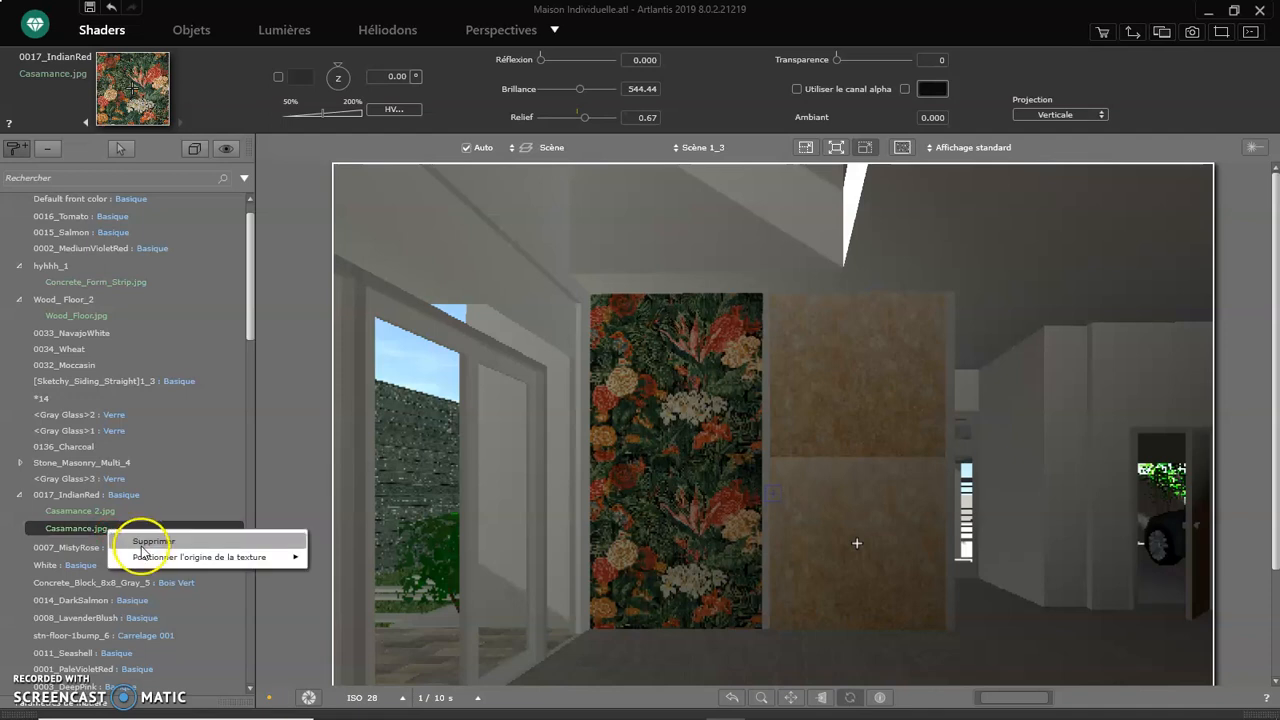
pyautogui.click(145, 541)
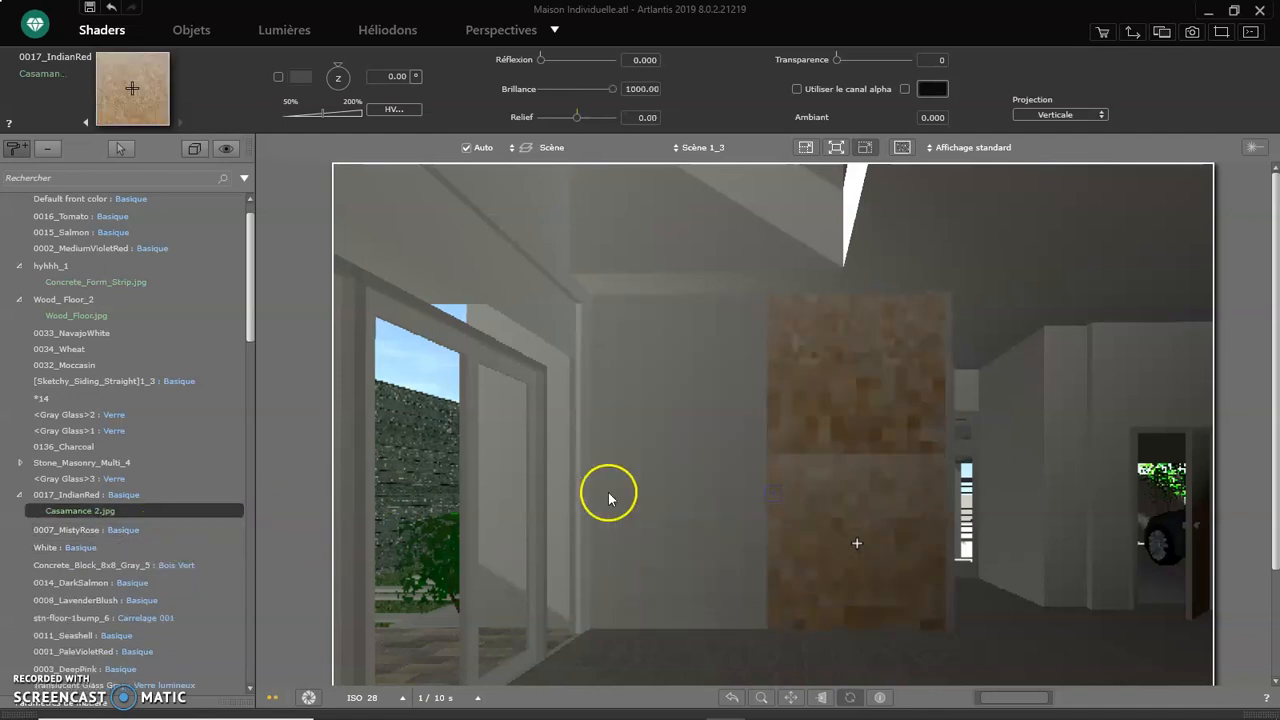
# - Make the Casamance 2 texture repeat horizontally as well as vertically, mirror it in both directions, and apply the dimension settings
pyautogui.rightClick(60, 511)
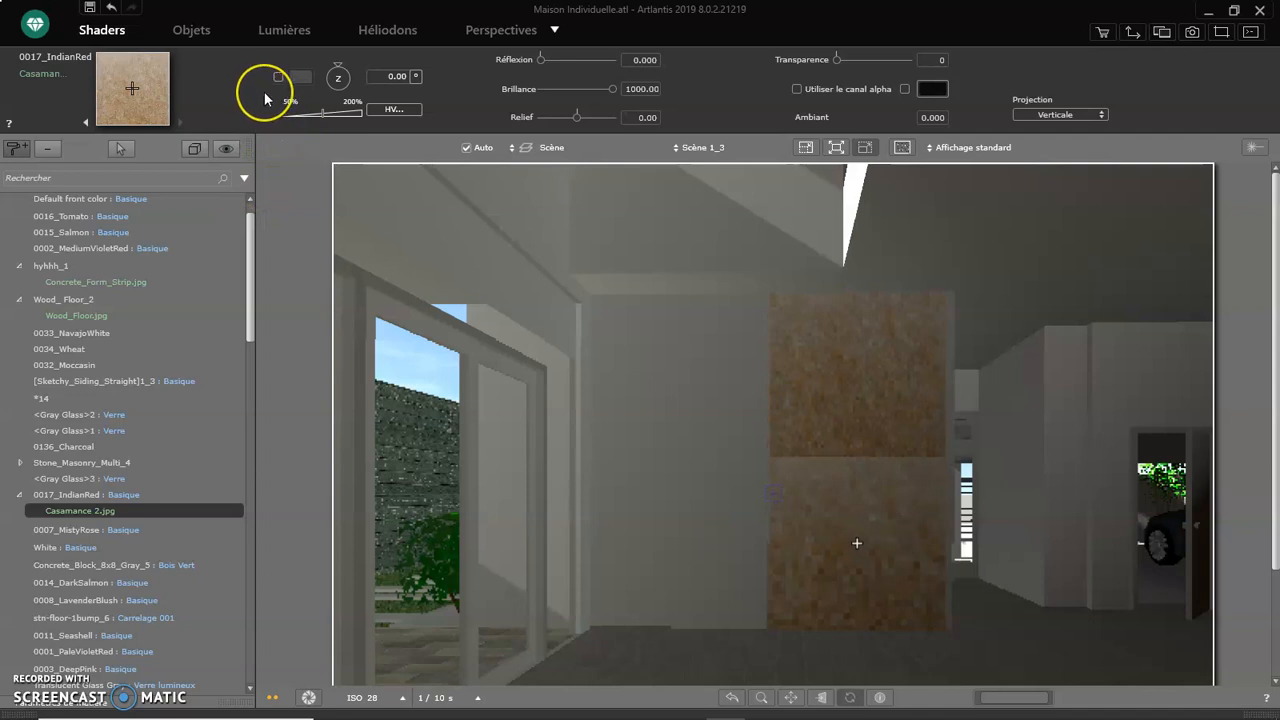
pyautogui.click(394, 109)
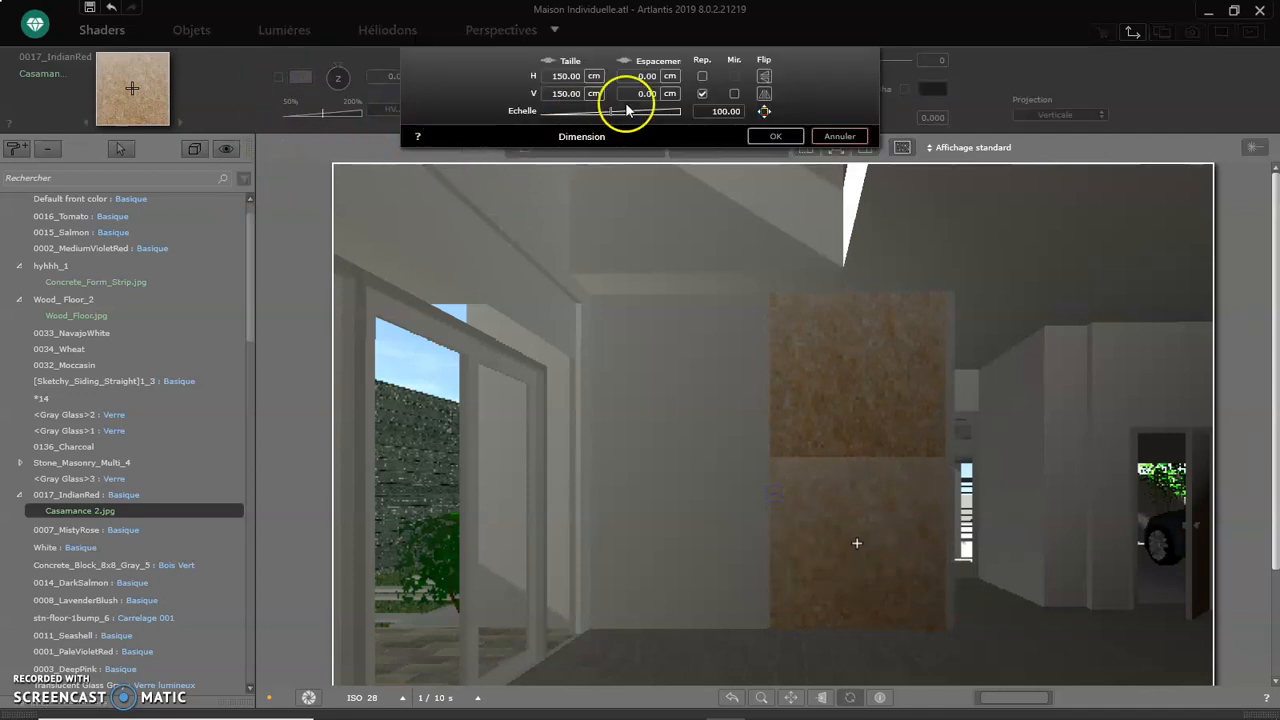
pyautogui.click(703, 77)
pyautogui.click(734, 92)
pyautogui.click(735, 78)
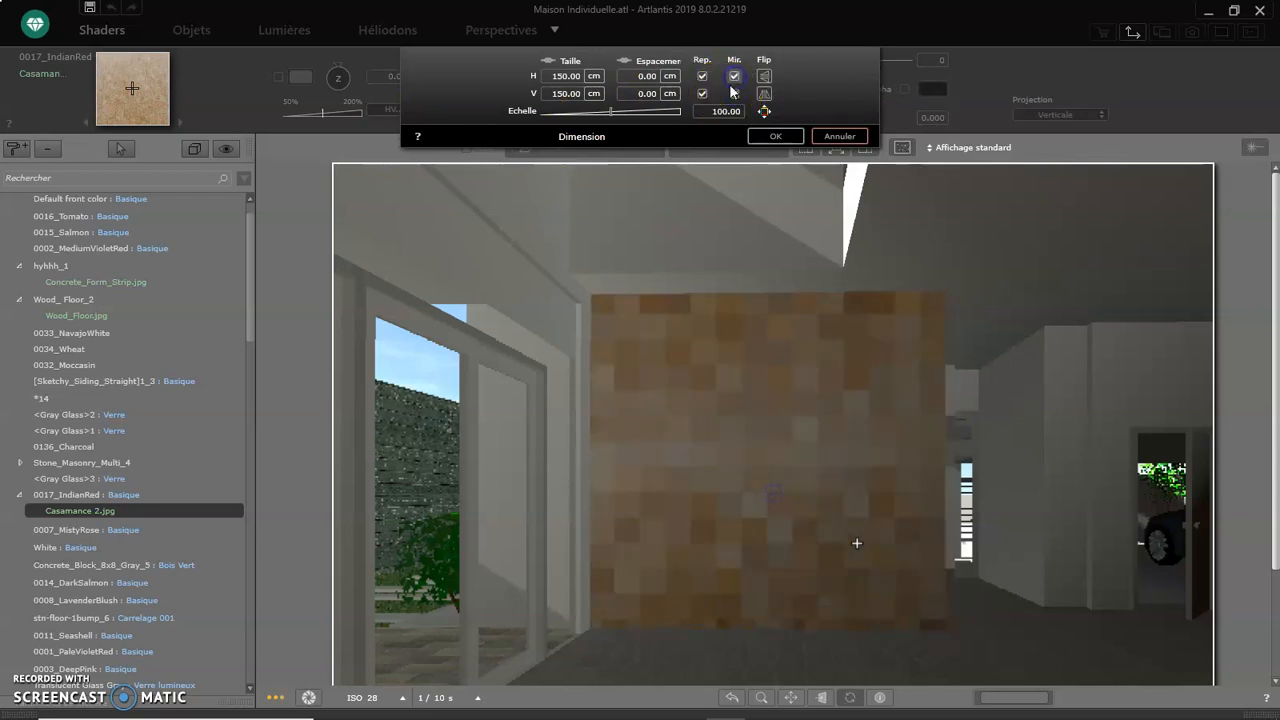
pyautogui.click(777, 133)
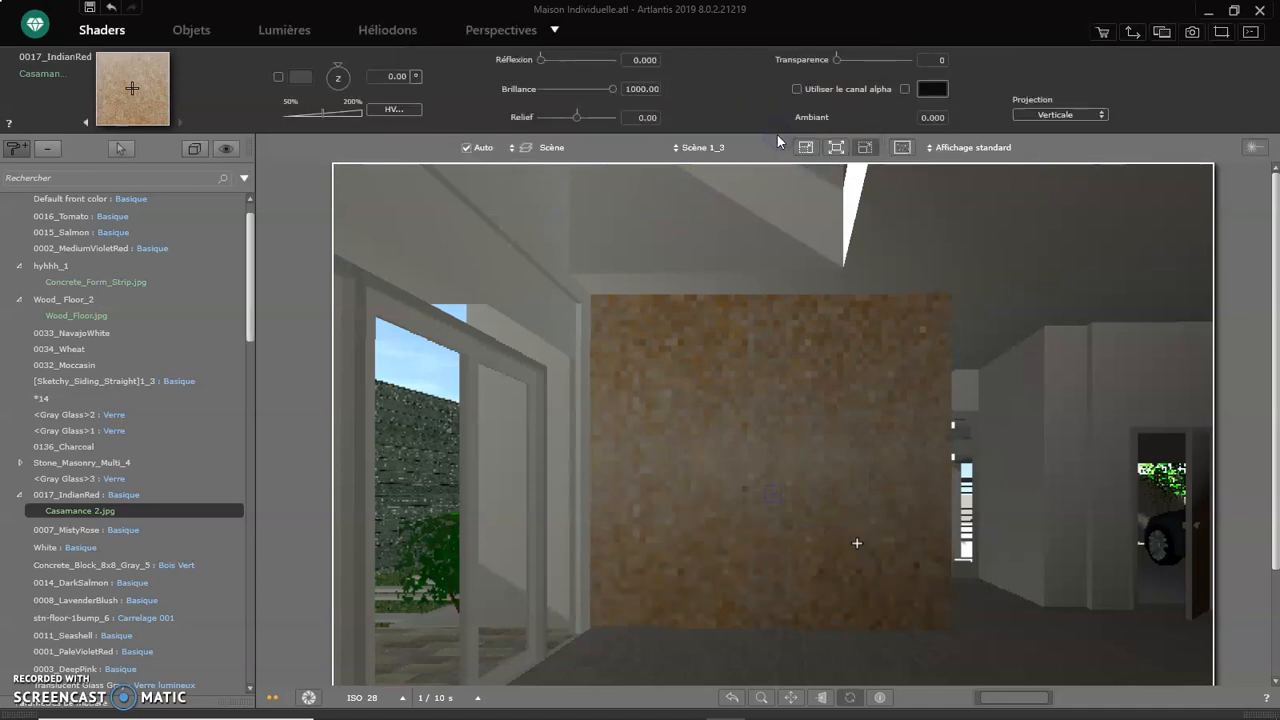
# - Set the Casamance 2 texture's shininess to about 555.56 and its relief to about 0.33
pyautogui.click(610, 92)
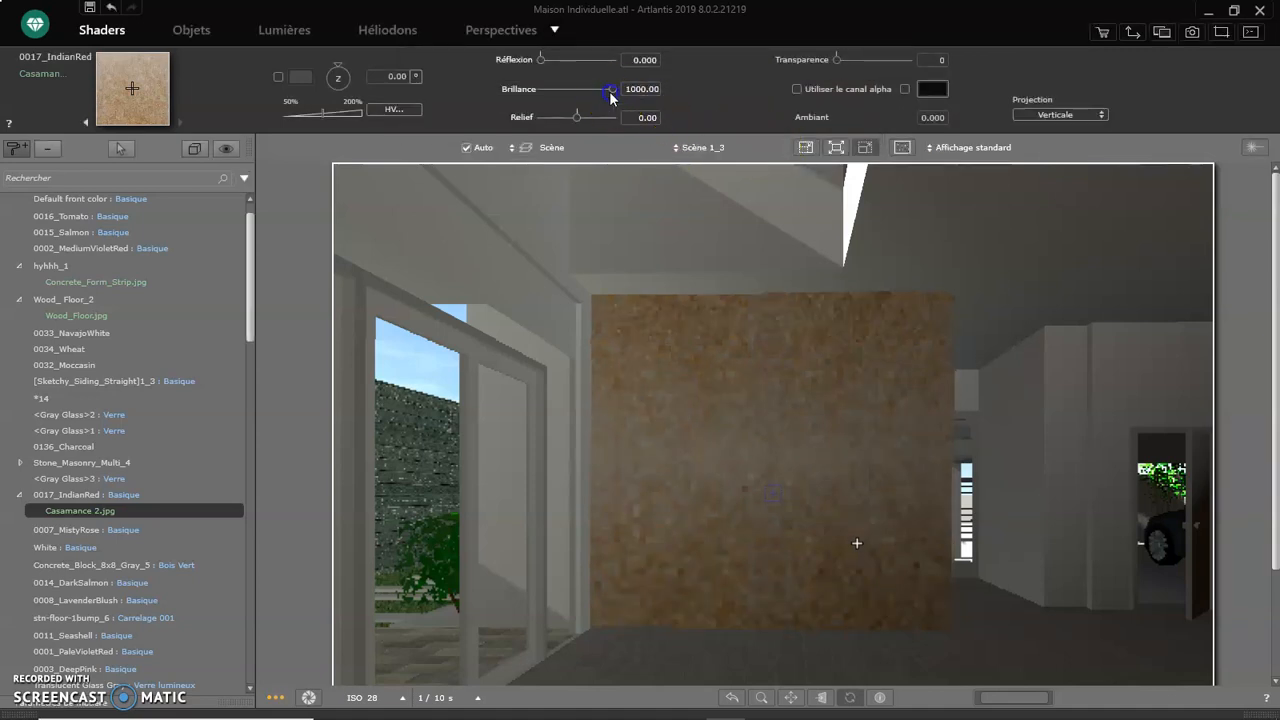
pyautogui.moveTo(603, 93); pyautogui.dragTo(581, 118)
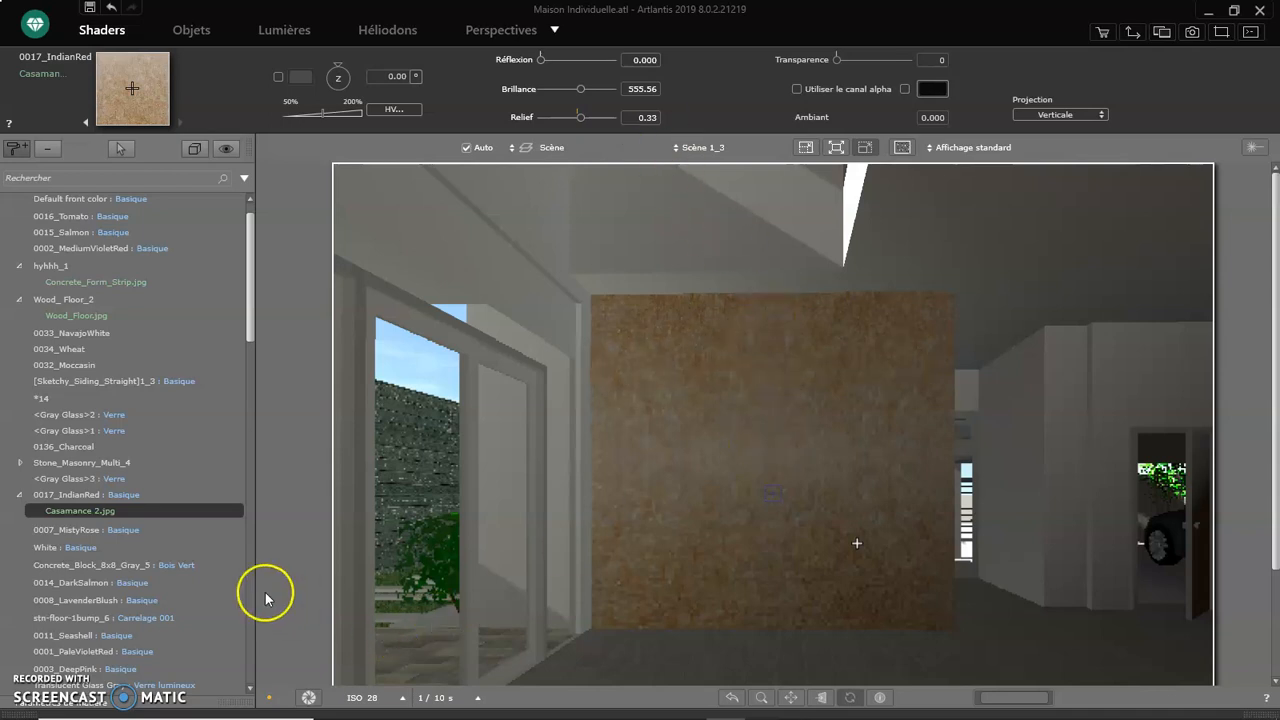
pyautogui.rightClick(126, 515)
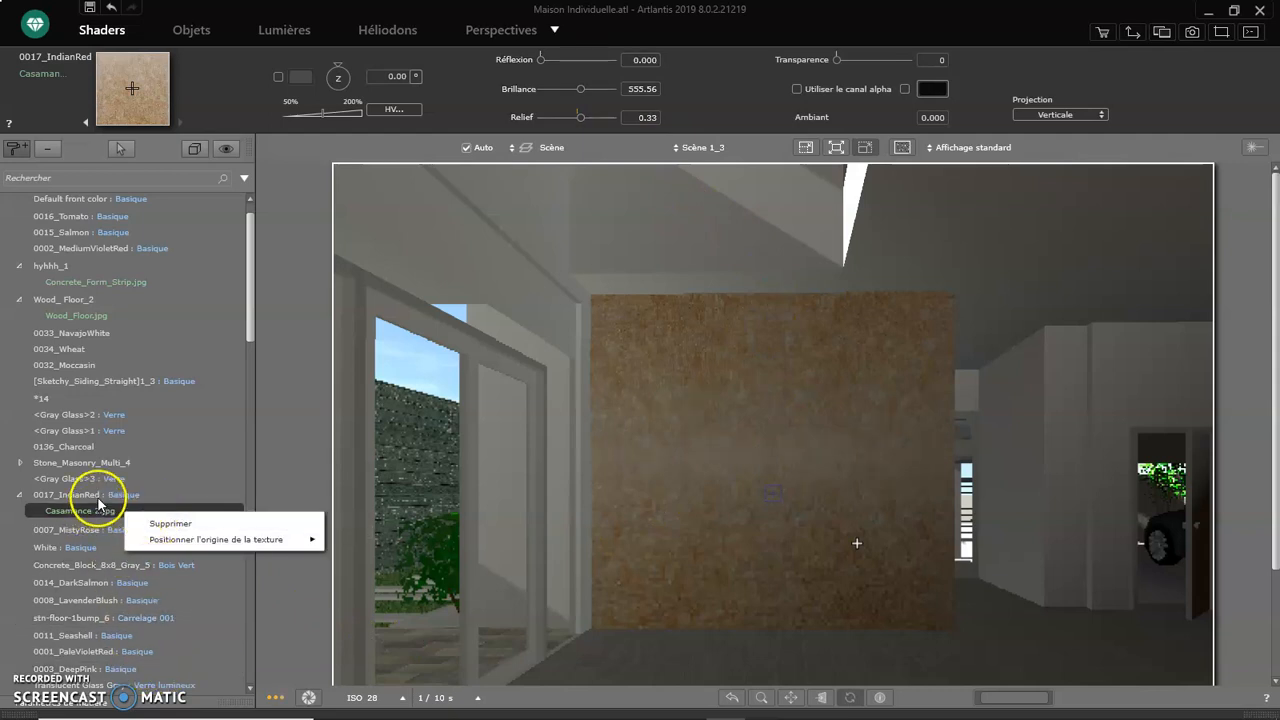
pyautogui.click(101, 494)
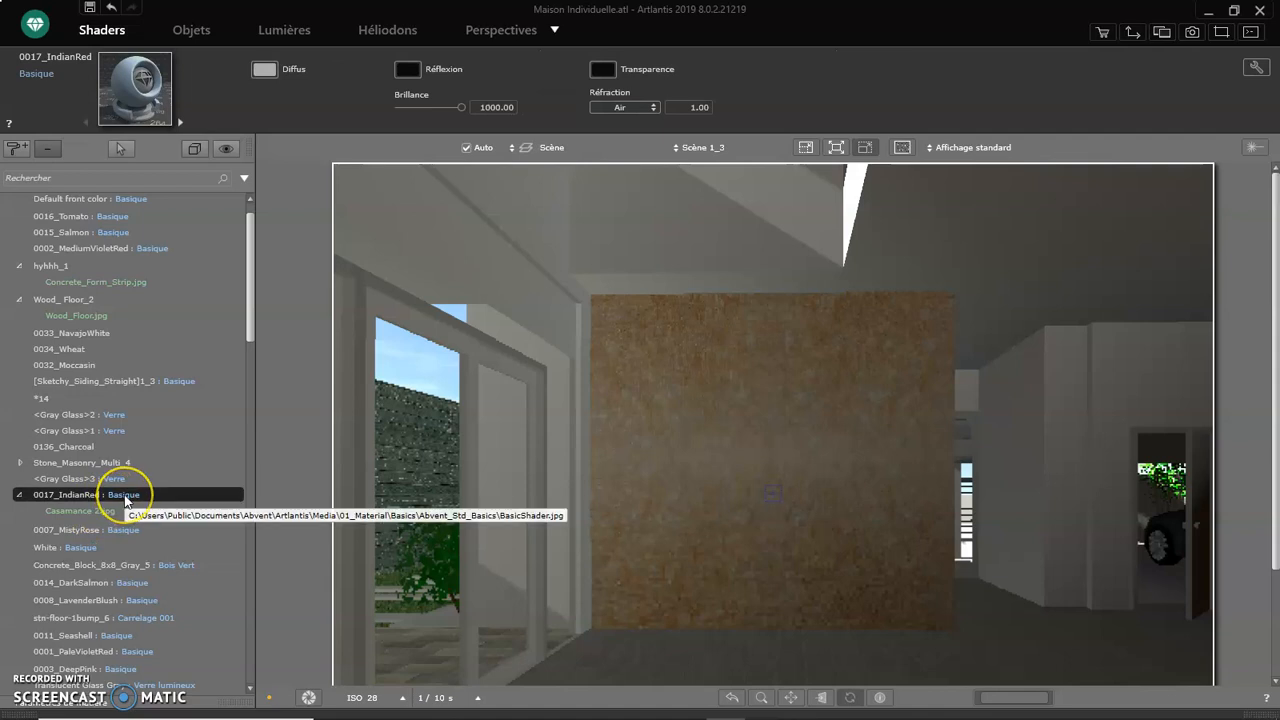
pyautogui.rightClick(125, 498)
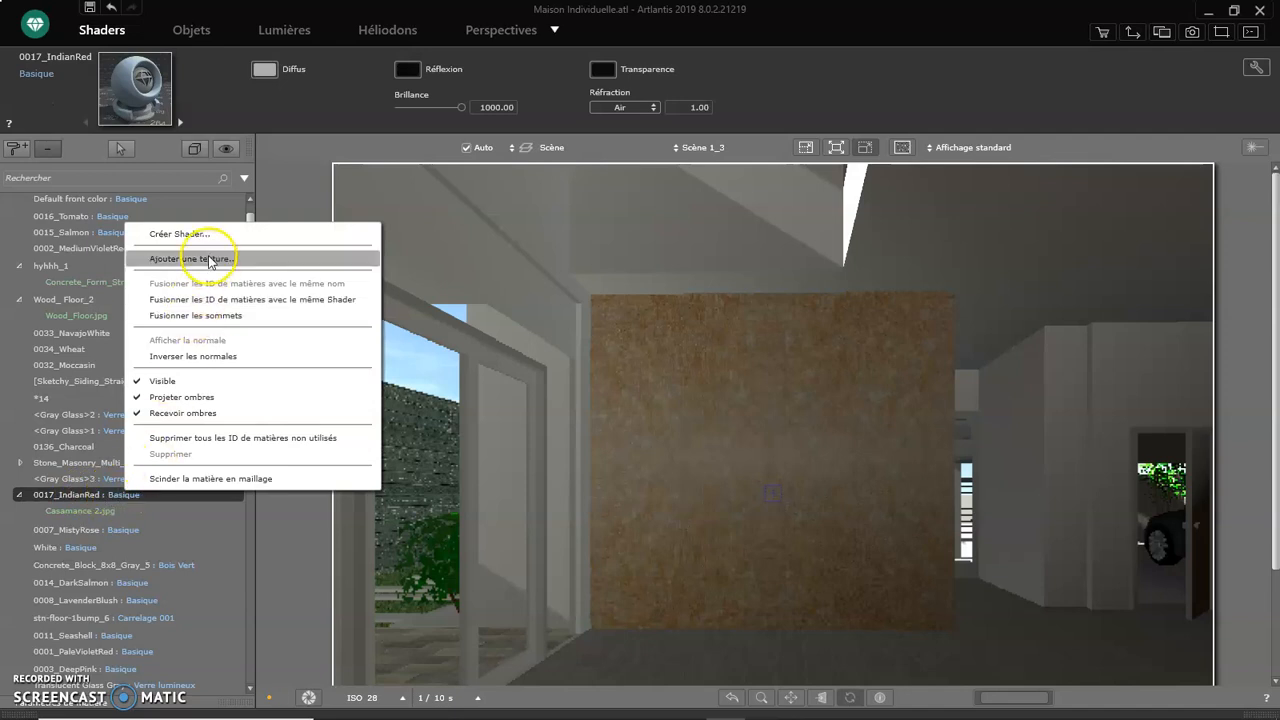
pyautogui.click(111, 497)
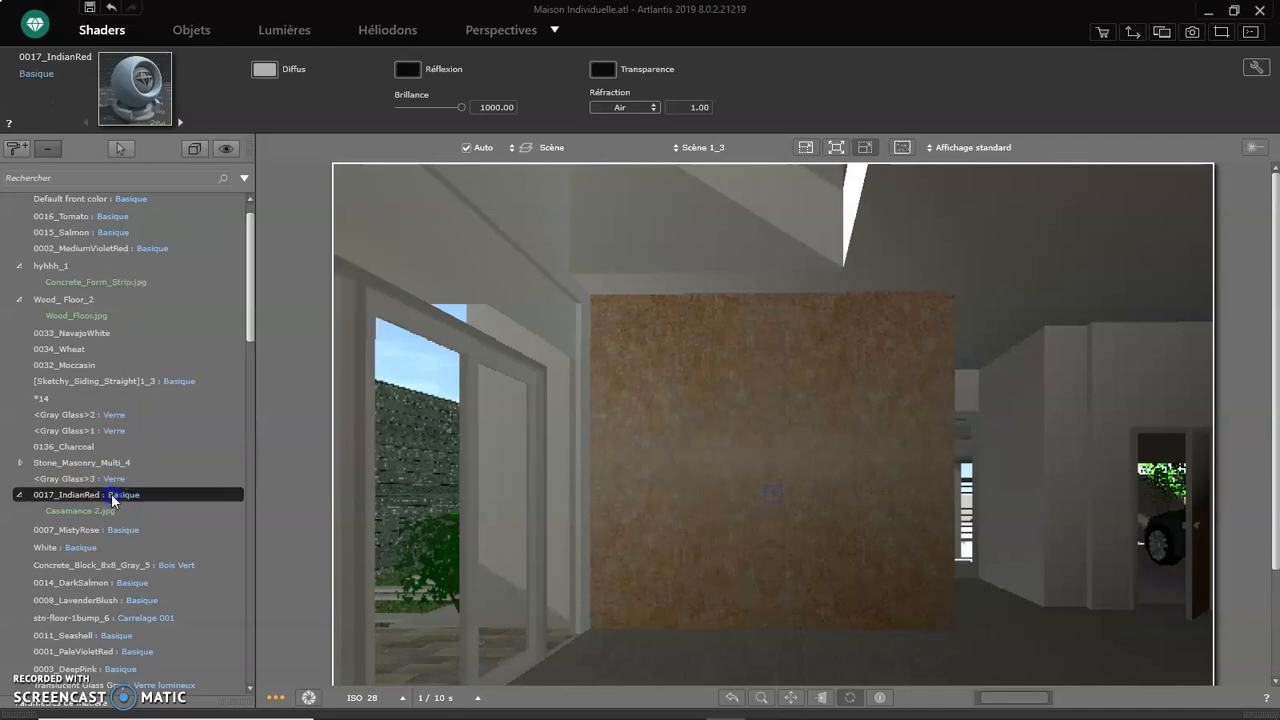
pyautogui.click(109, 510)
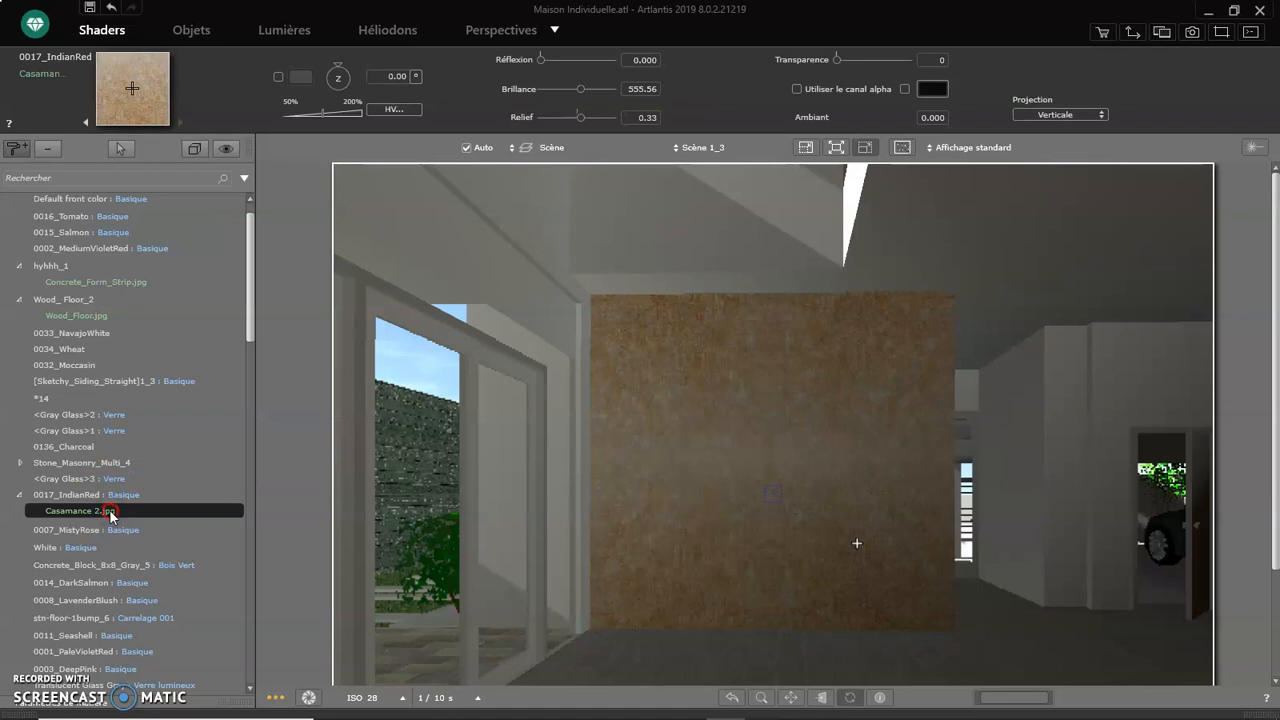
pyautogui.rightClick(111, 514)
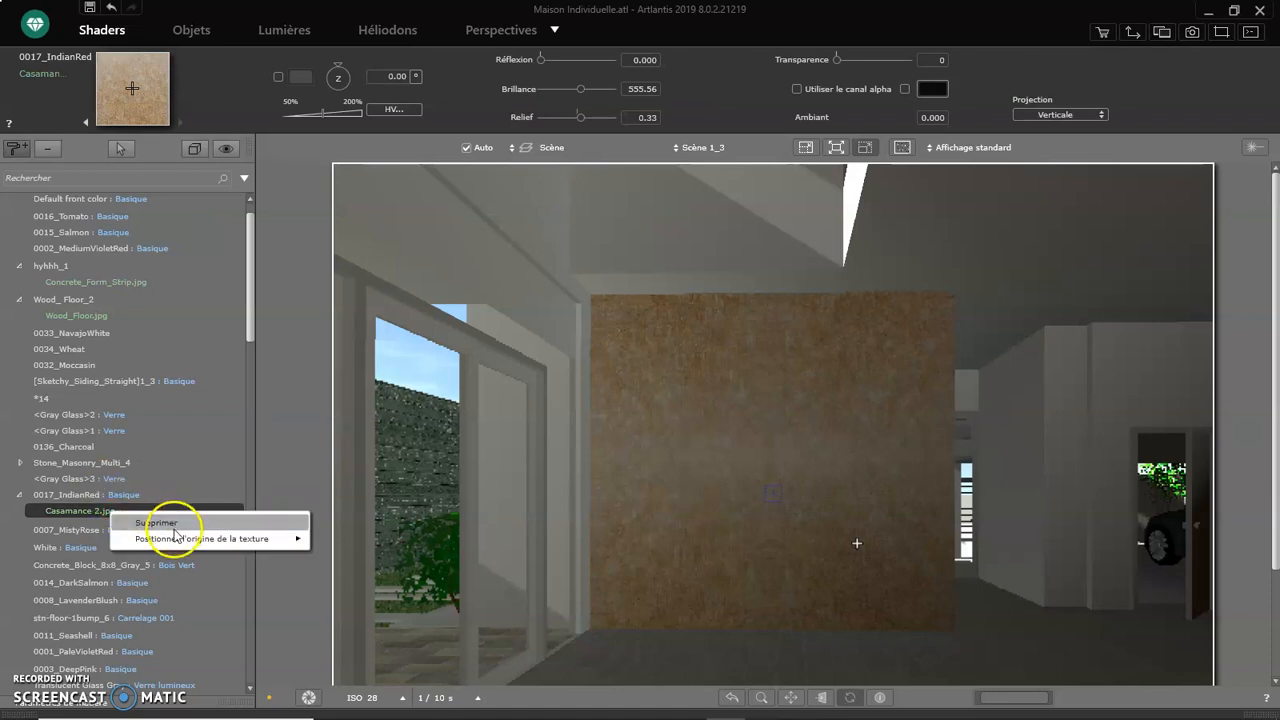
pyautogui.moveTo(179, 541)
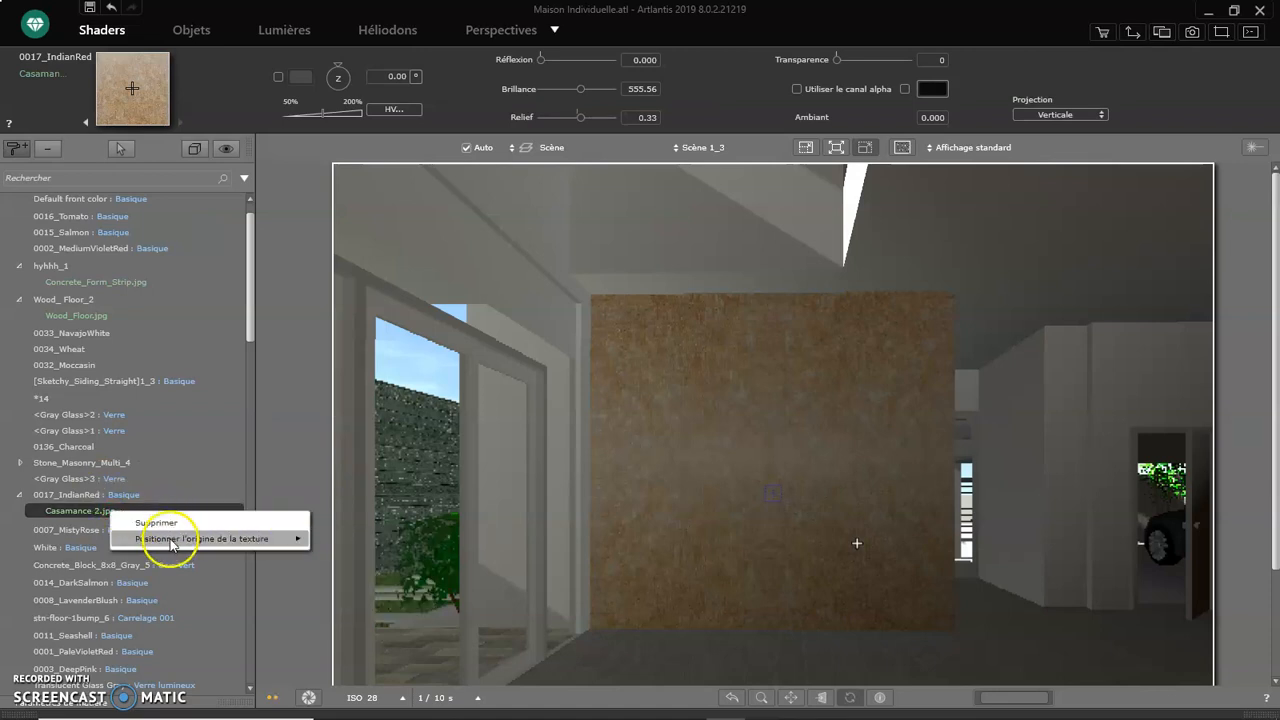
# - Add the image 101-yokohama2_130x230 from the VIDEOS ARTLANTIS folder as another texture on the 0017_IndianRed material
pyautogui.click(116, 496)
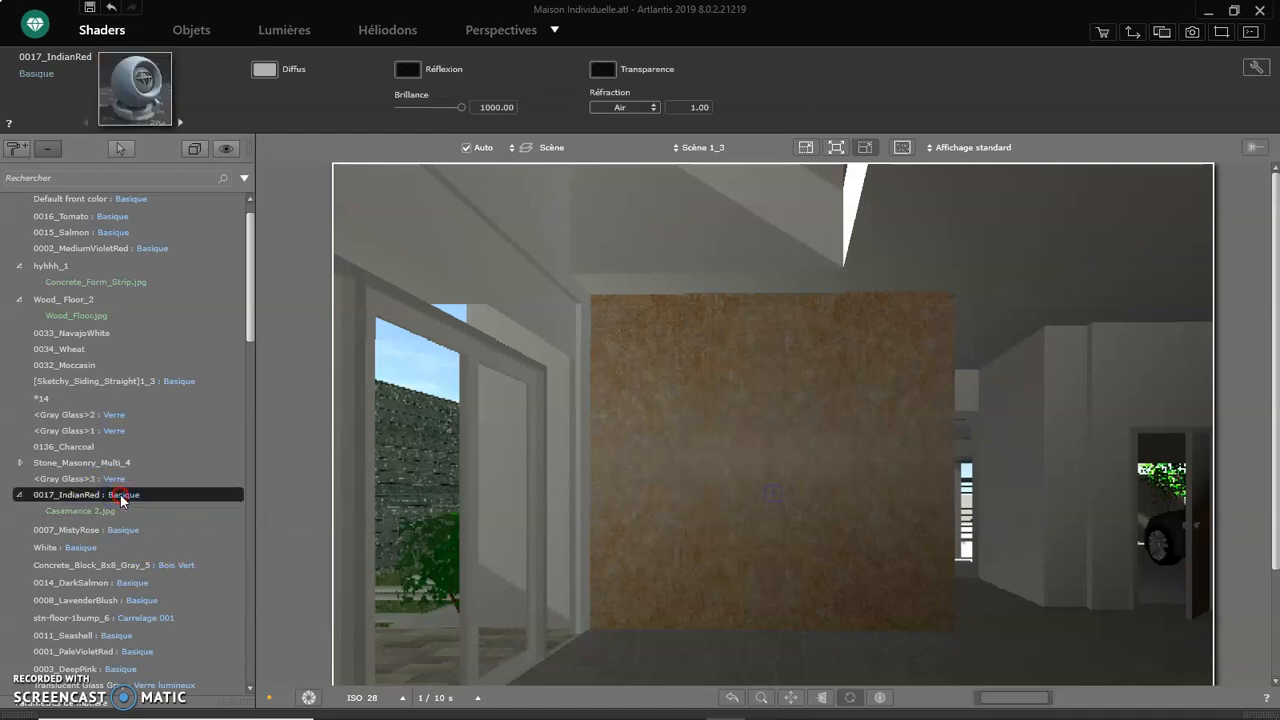
pyautogui.rightClick(121, 497)
pyautogui.click(207, 259)
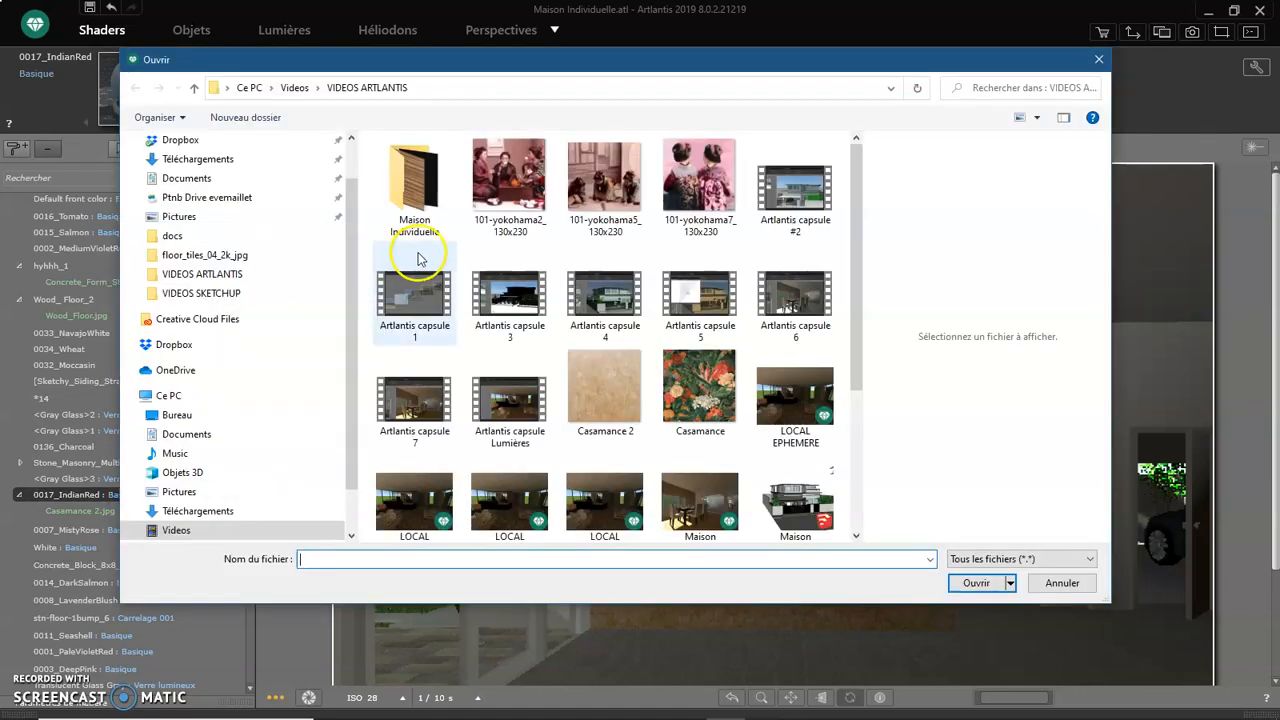
pyautogui.click(517, 190)
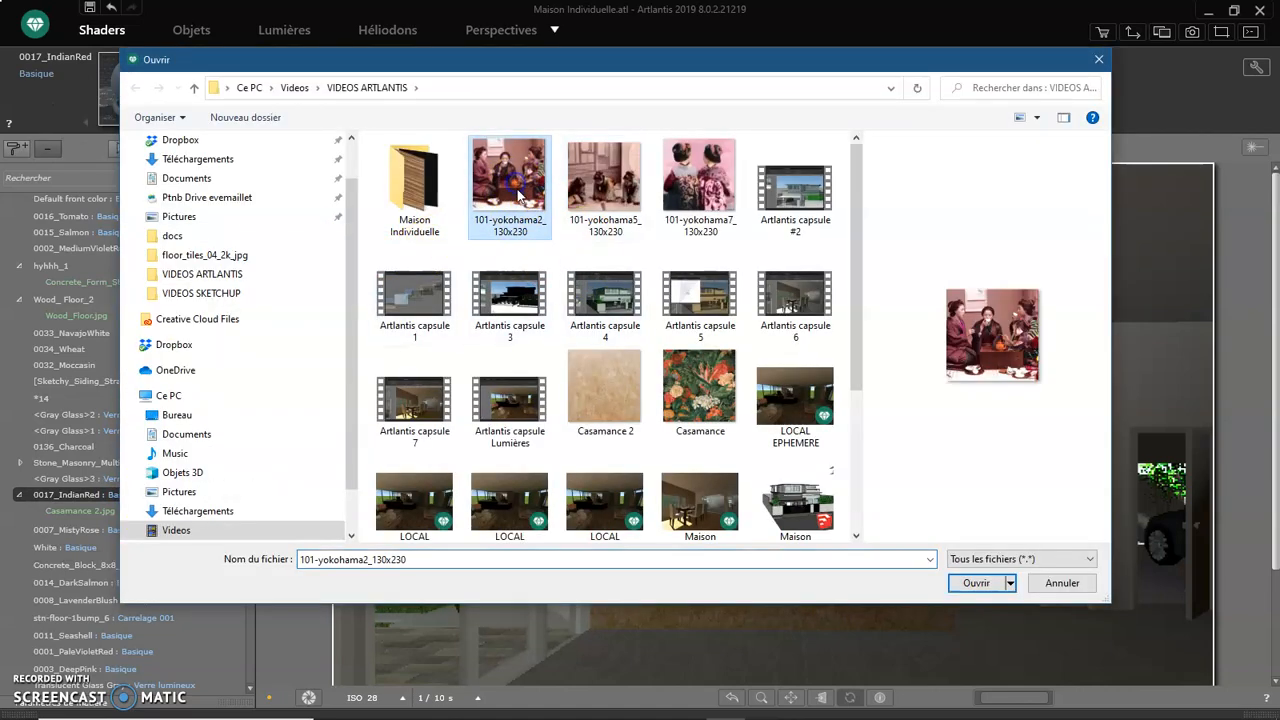
pyautogui.click(976, 583)
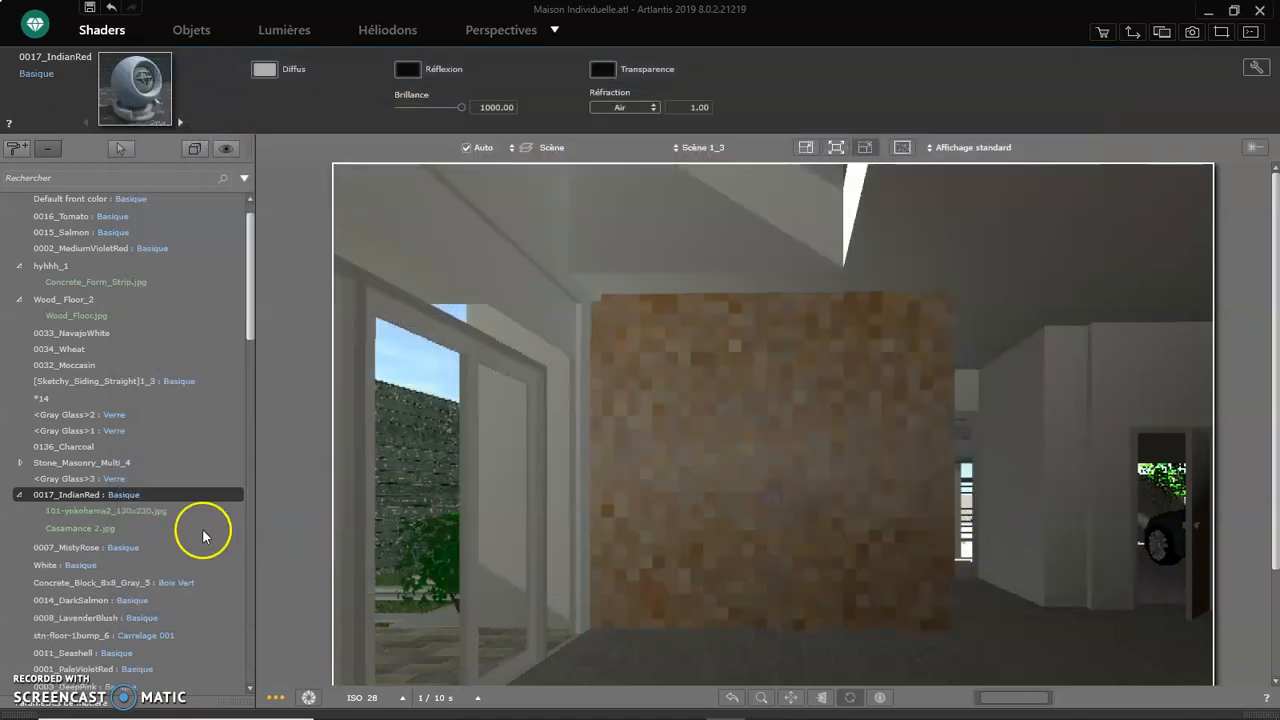
# - Place the 101-yokohama2_130x230 texture near the middle of the wall, over the Casamance 2 wallpaper
pyautogui.click(160, 512)
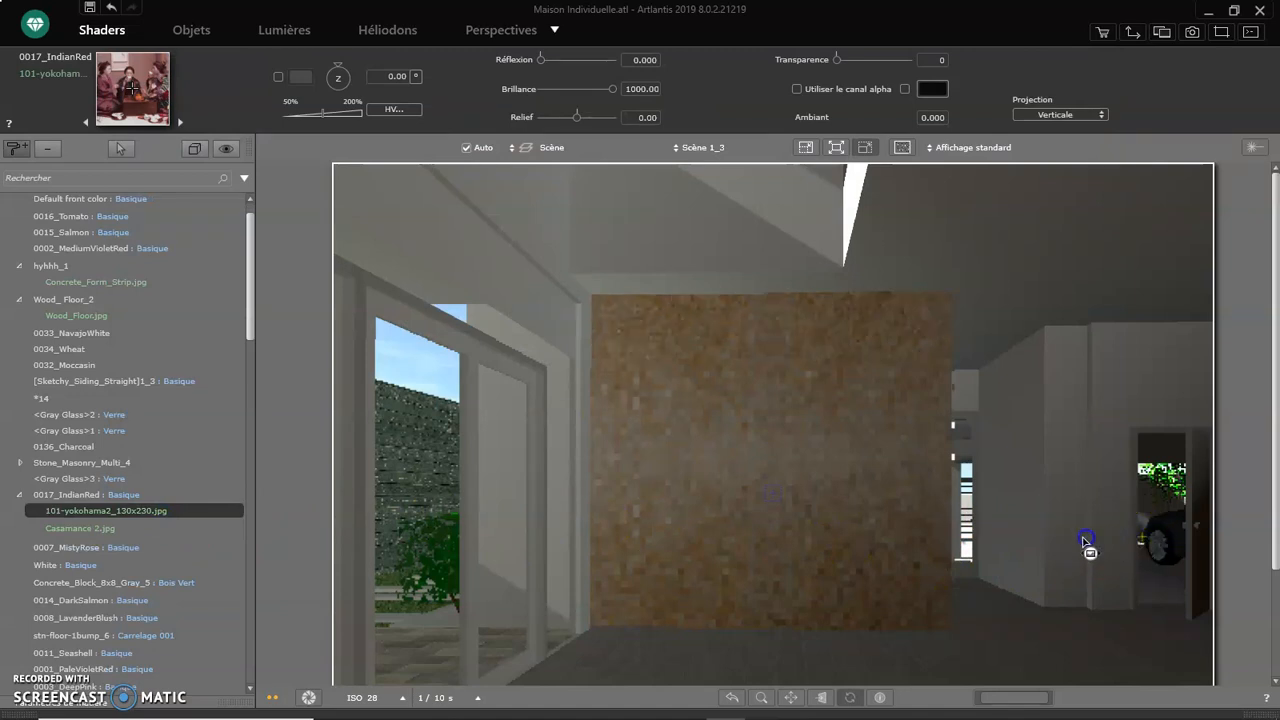
pyautogui.moveTo(1085, 541); pyautogui.dragTo(958, 529)
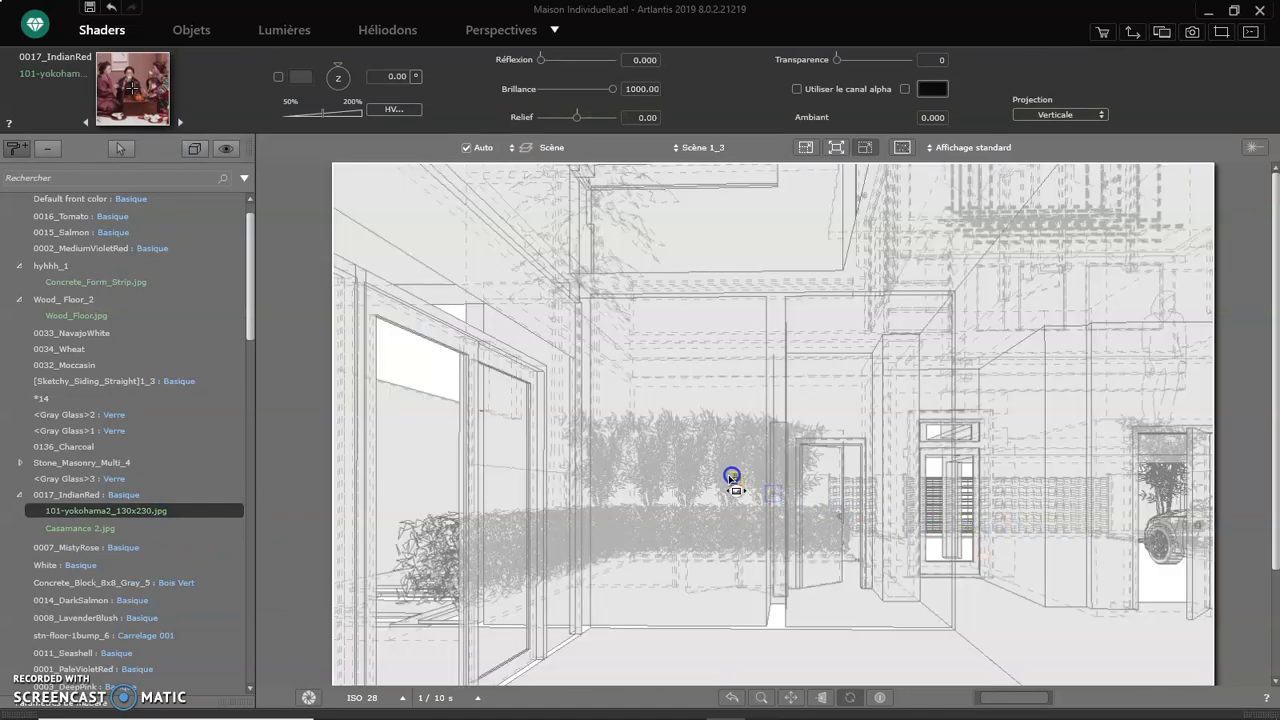
pyautogui.moveTo(729, 470); pyautogui.dragTo(726, 466)
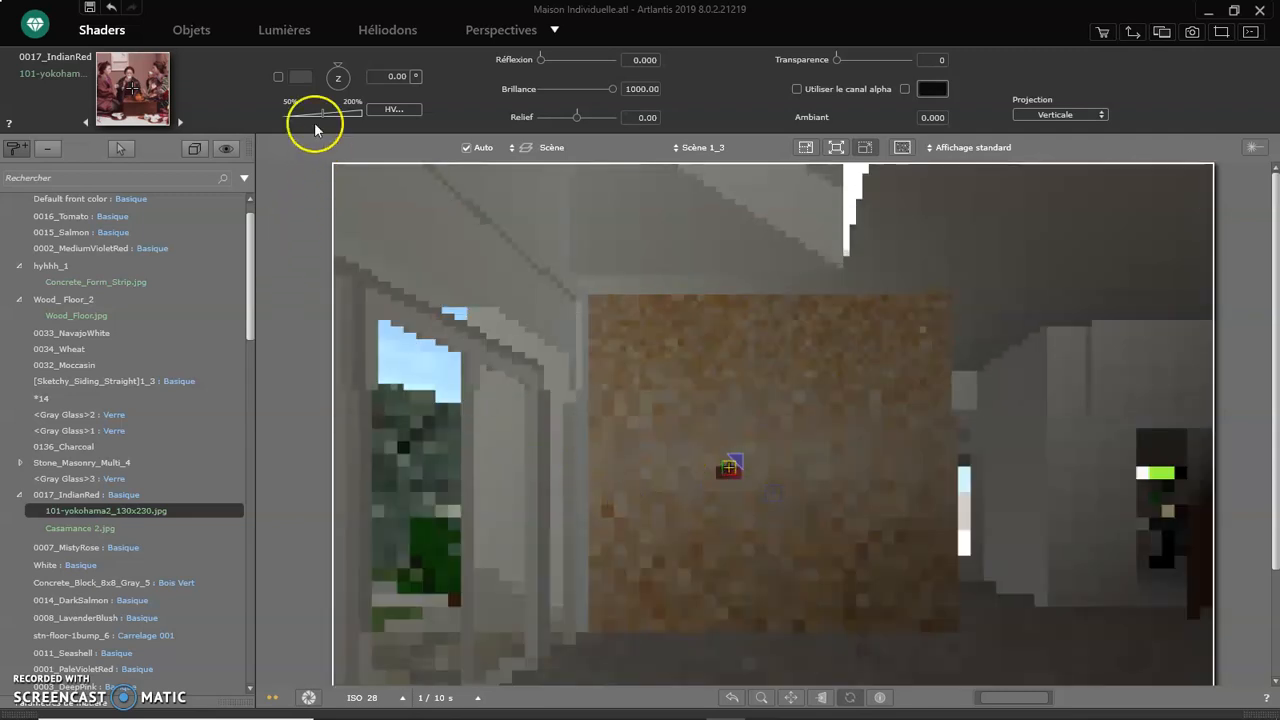
# - Set the 101-yokohama2_130x230 texture's size to 30 cm horizontally and vertically, and apply the dimensions
pyautogui.click(392, 110)
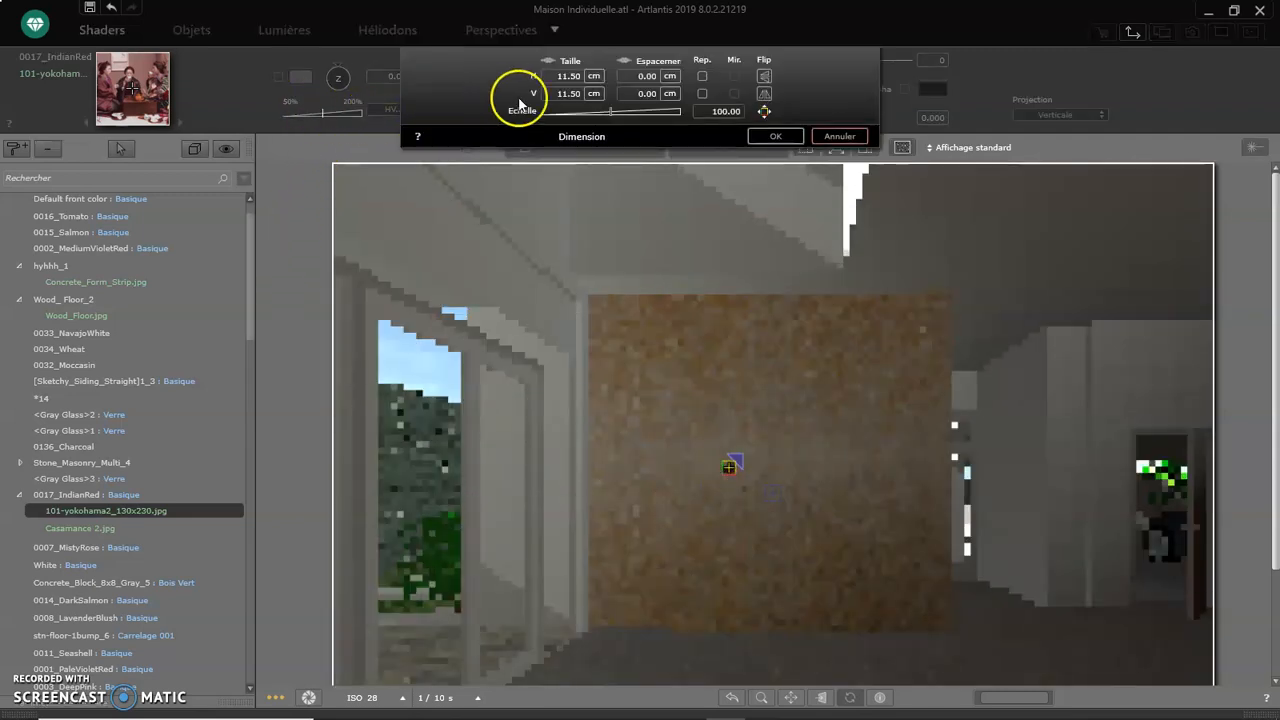
pyautogui.doubleClick(568, 78)
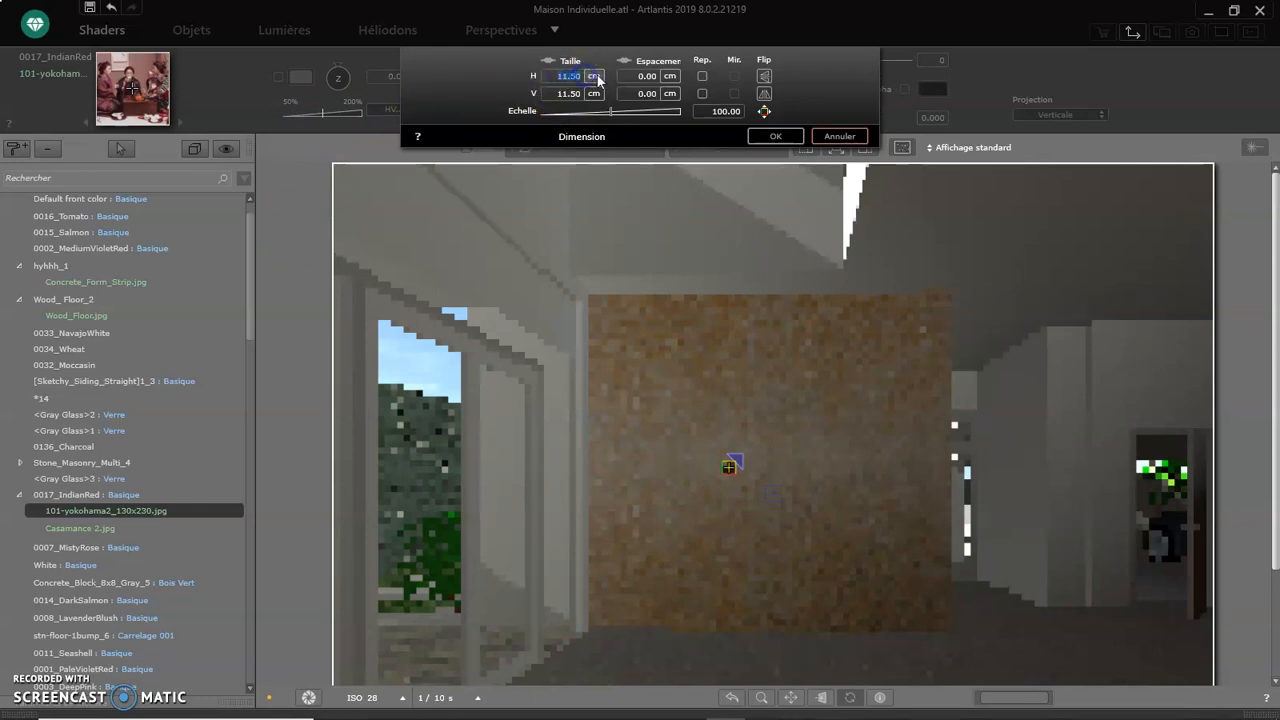
pyautogui.write('30')
pyautogui.press('Return')
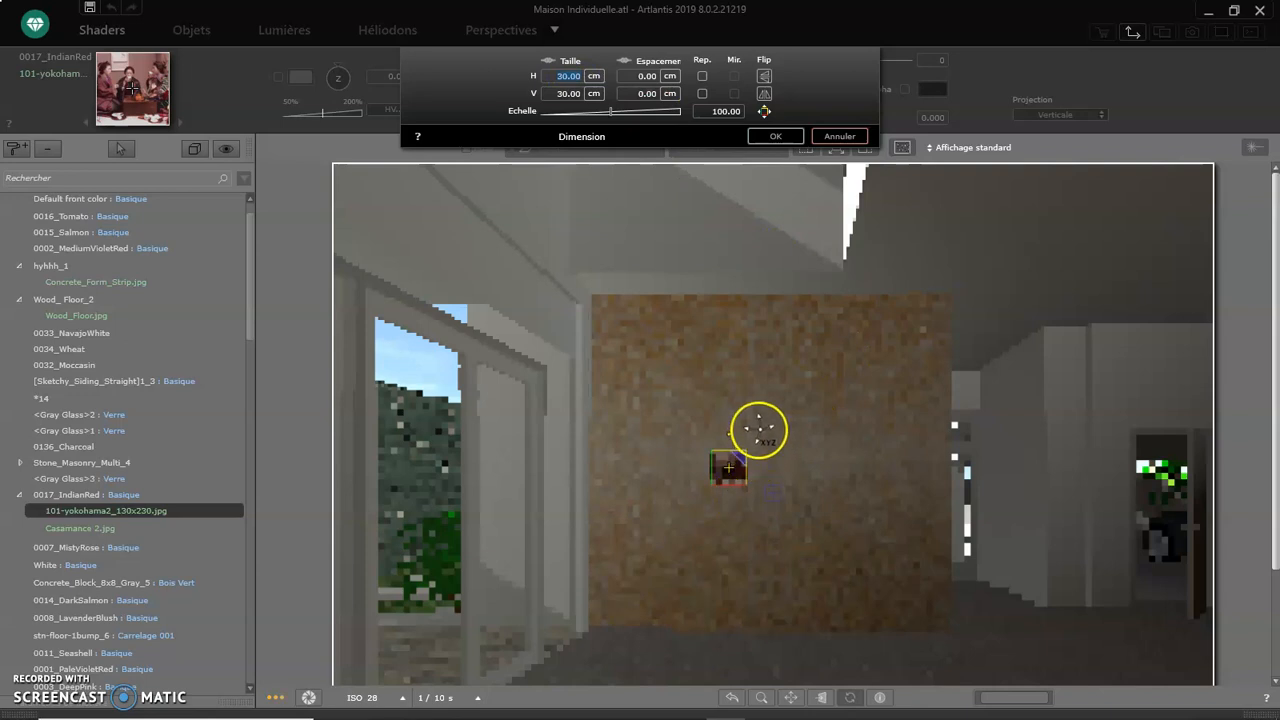
pyautogui.click(776, 137)
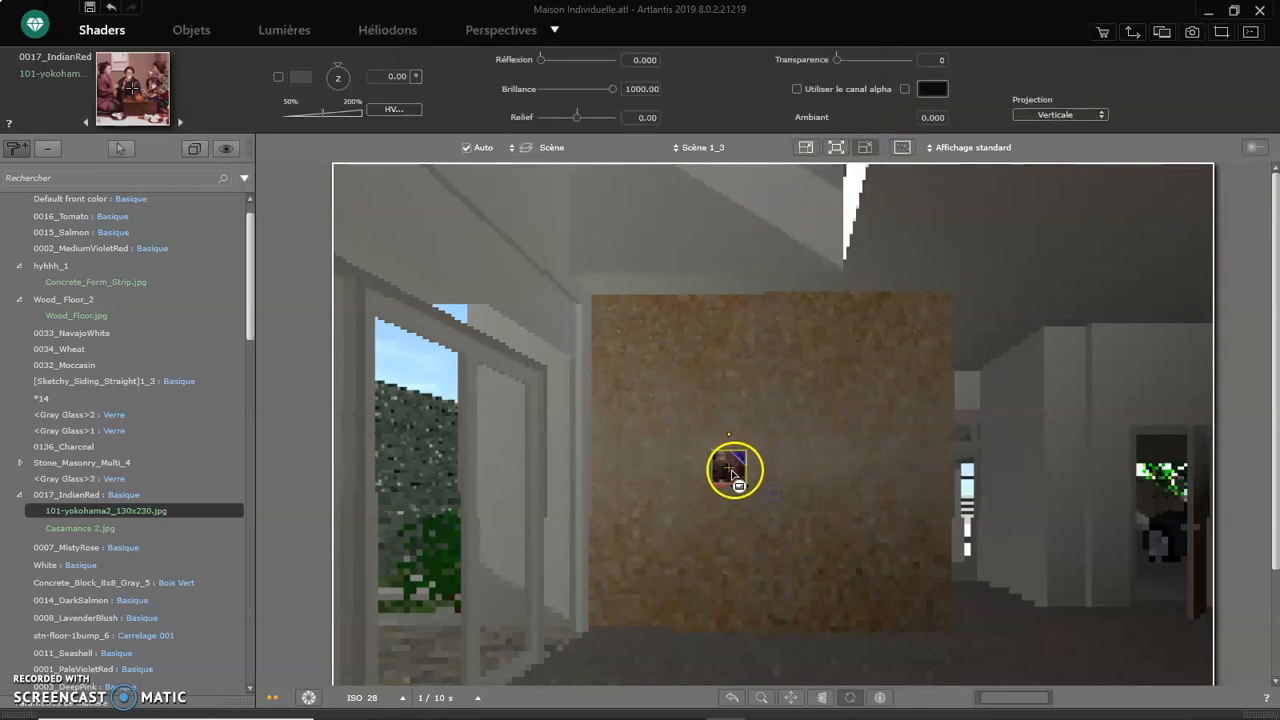
# - Move the 101-yokohama2_130x230 texture to the upper-left area of the wall
pyautogui.click(731, 468)
pyautogui.moveTo(716, 402); pyautogui.dragTo(659, 381)
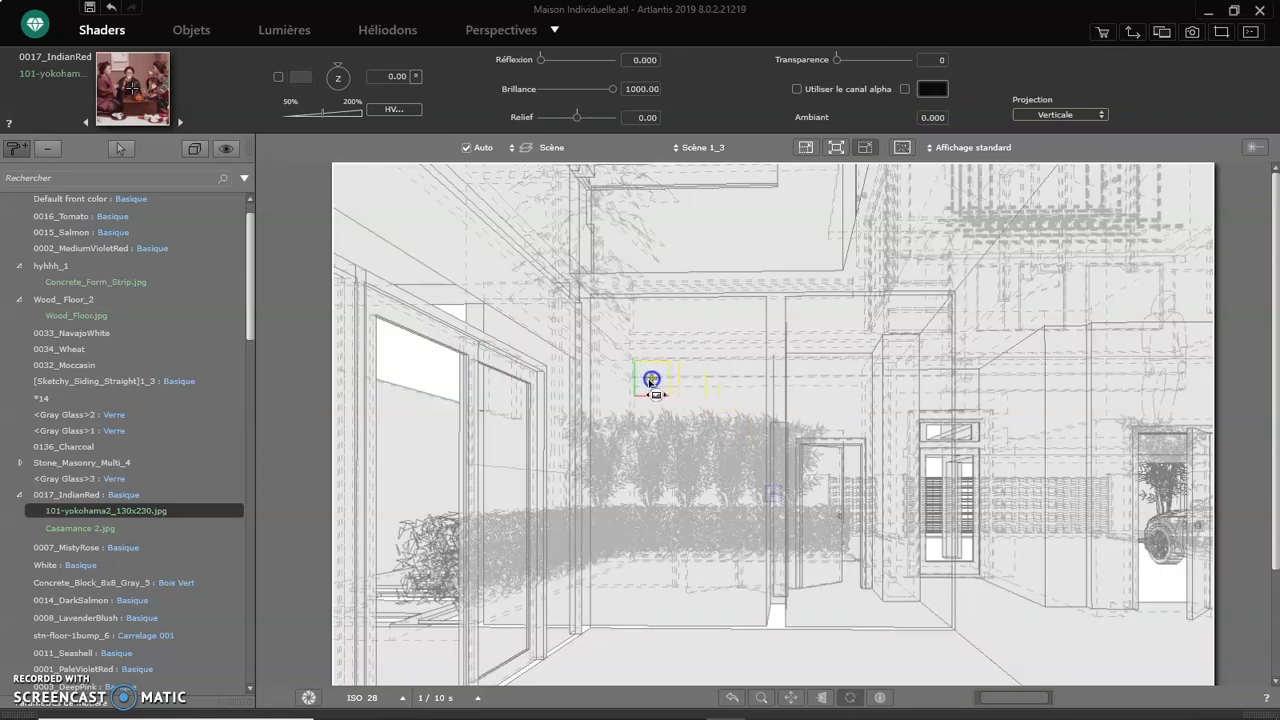
pyautogui.moveTo(651, 383); pyautogui.dragTo(651, 382)
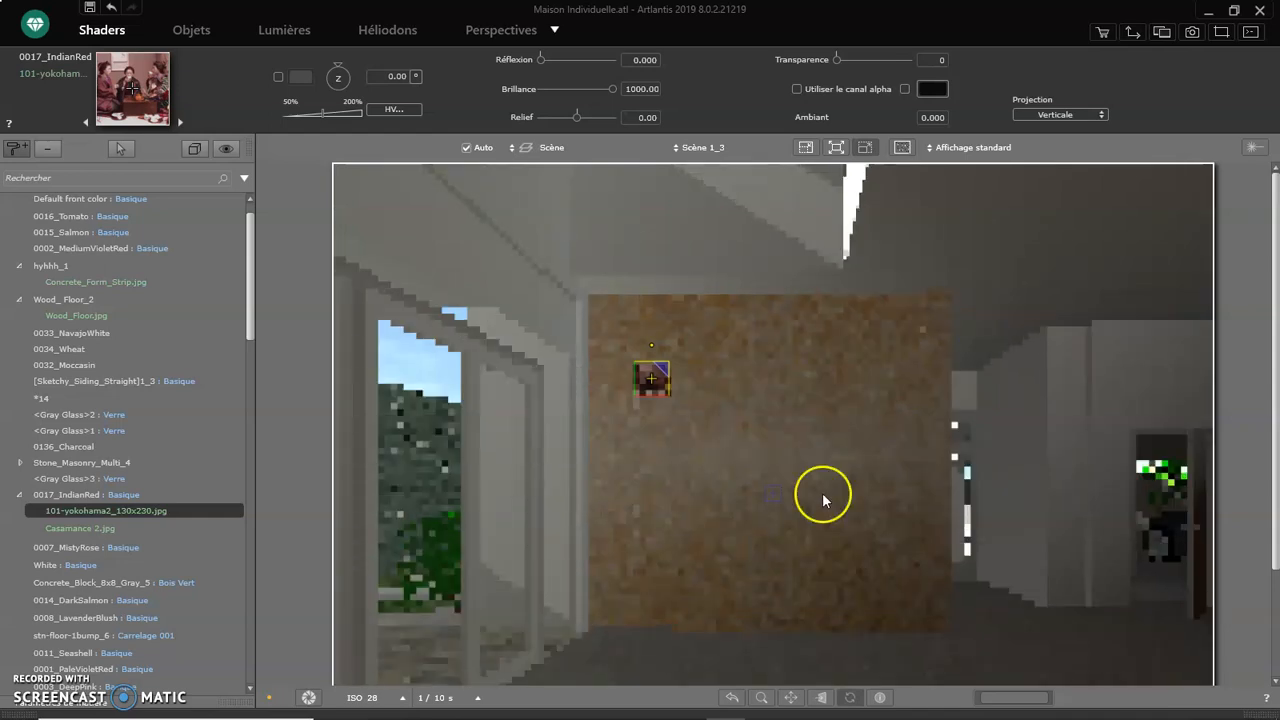
pyautogui.click(114, 497)
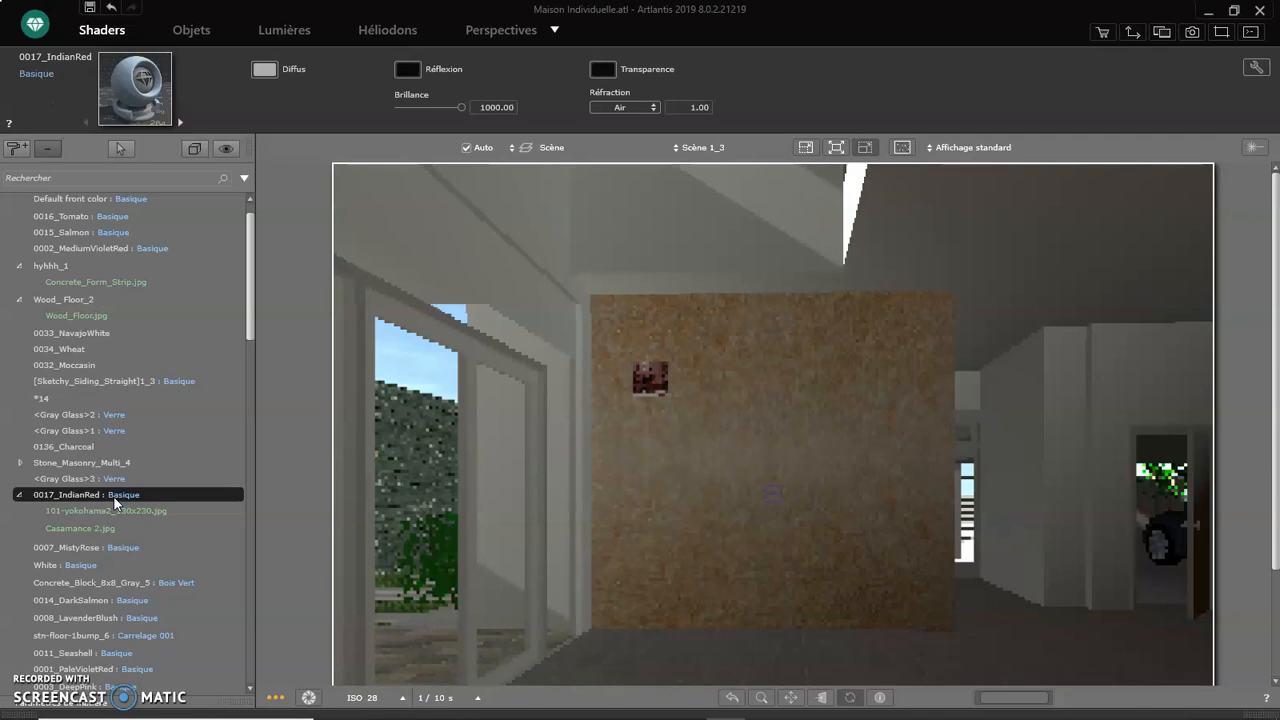
pyautogui.click(72, 492)
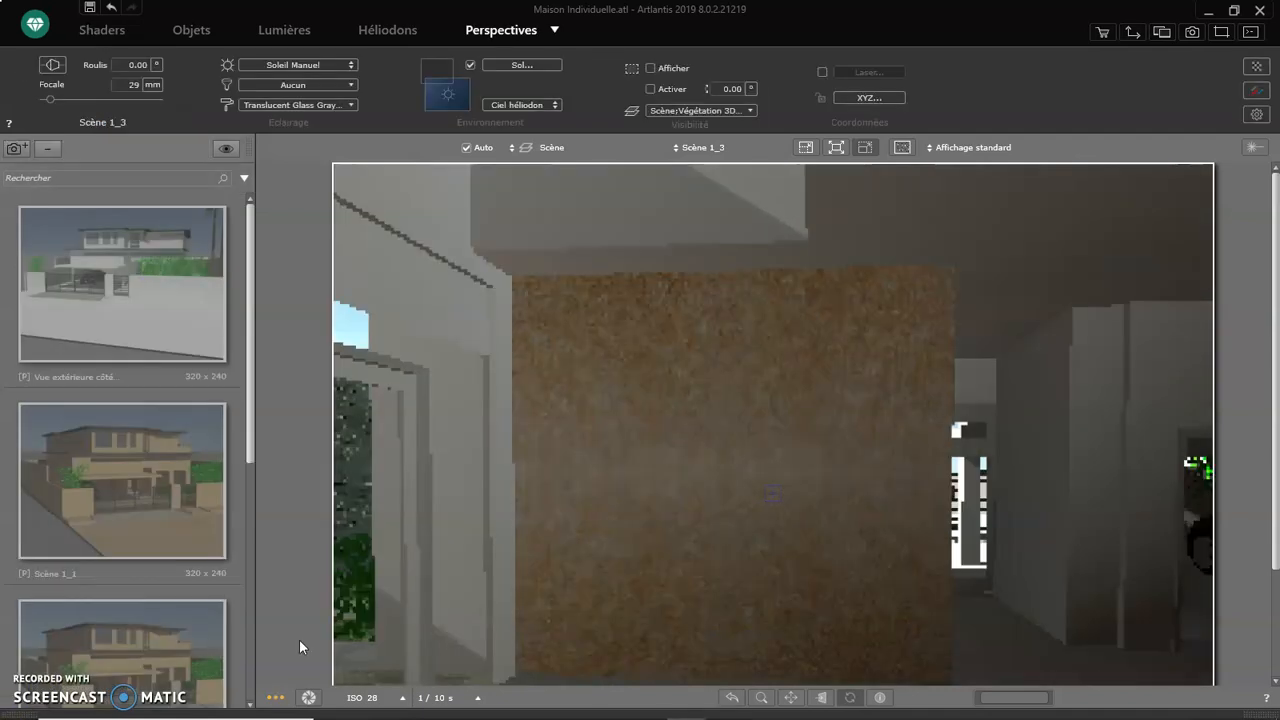
pyautogui.click(300, 640)
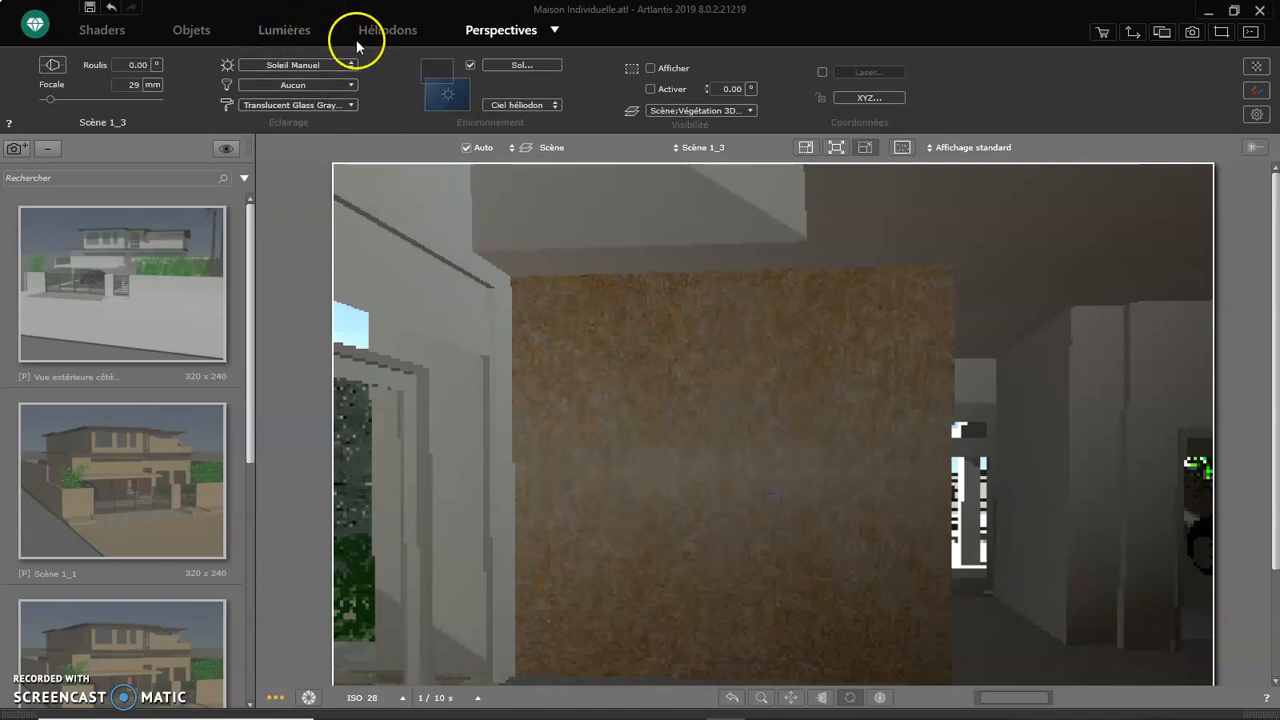
# - Place the Modern Art picture from the object catalogue on the wallpapered wall
pyautogui.click(192, 31)
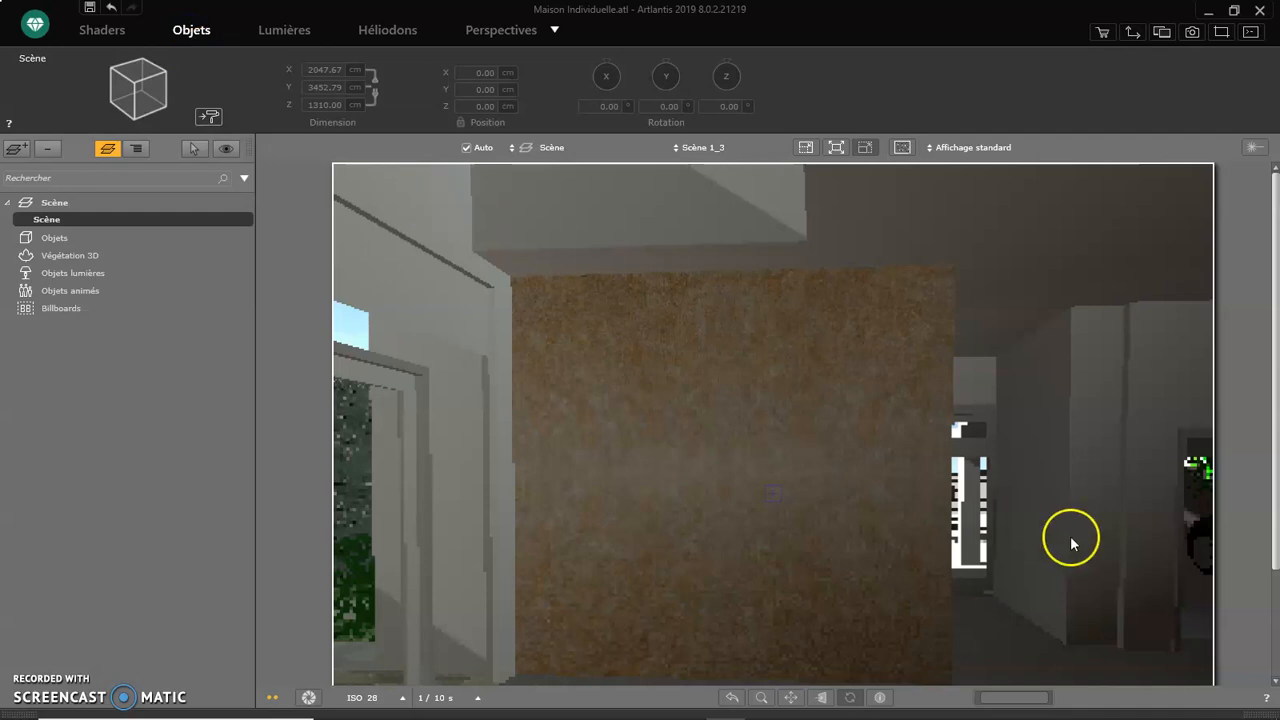
pyautogui.click(1262, 706)
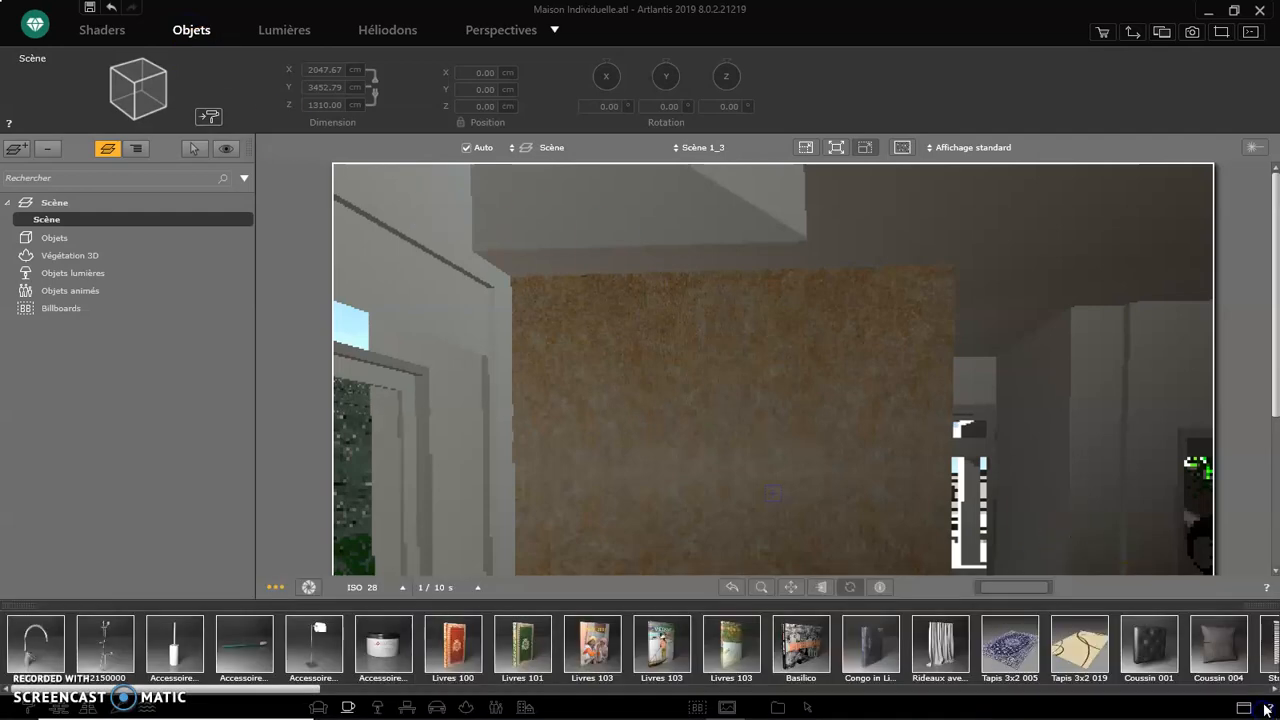
pyautogui.click(1246, 709)
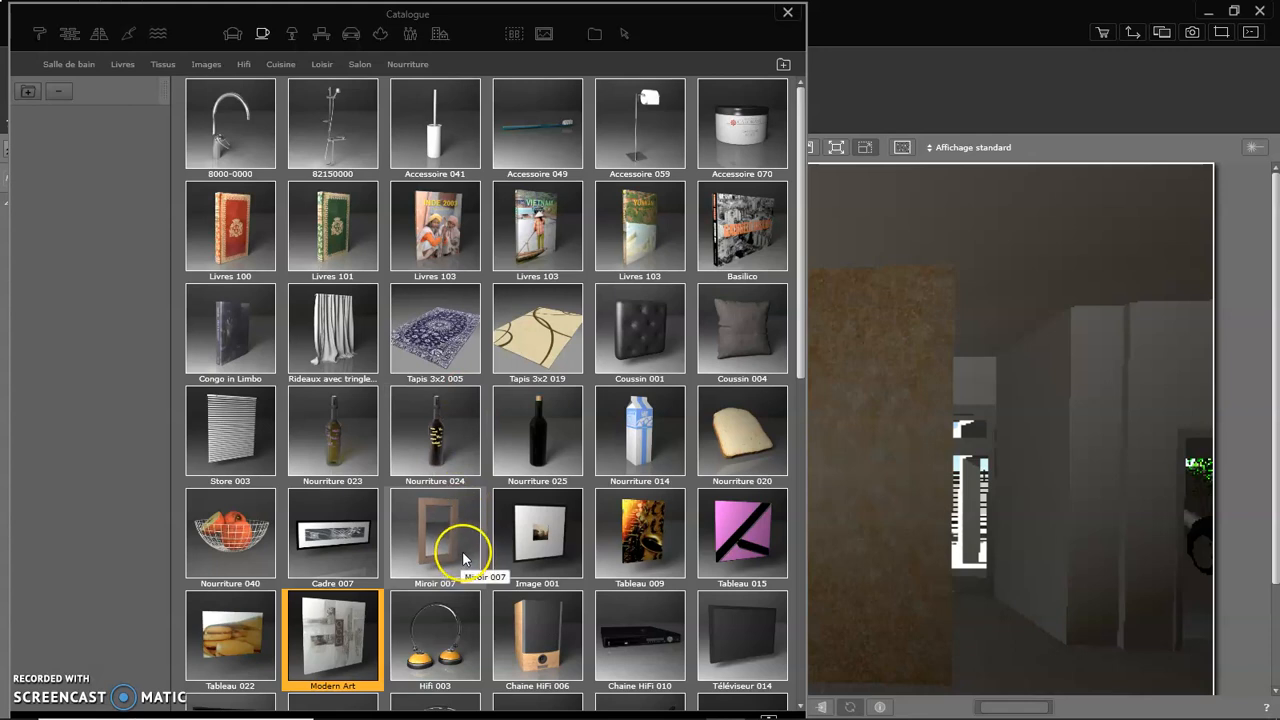
pyautogui.scroll(-3, 557, 545)
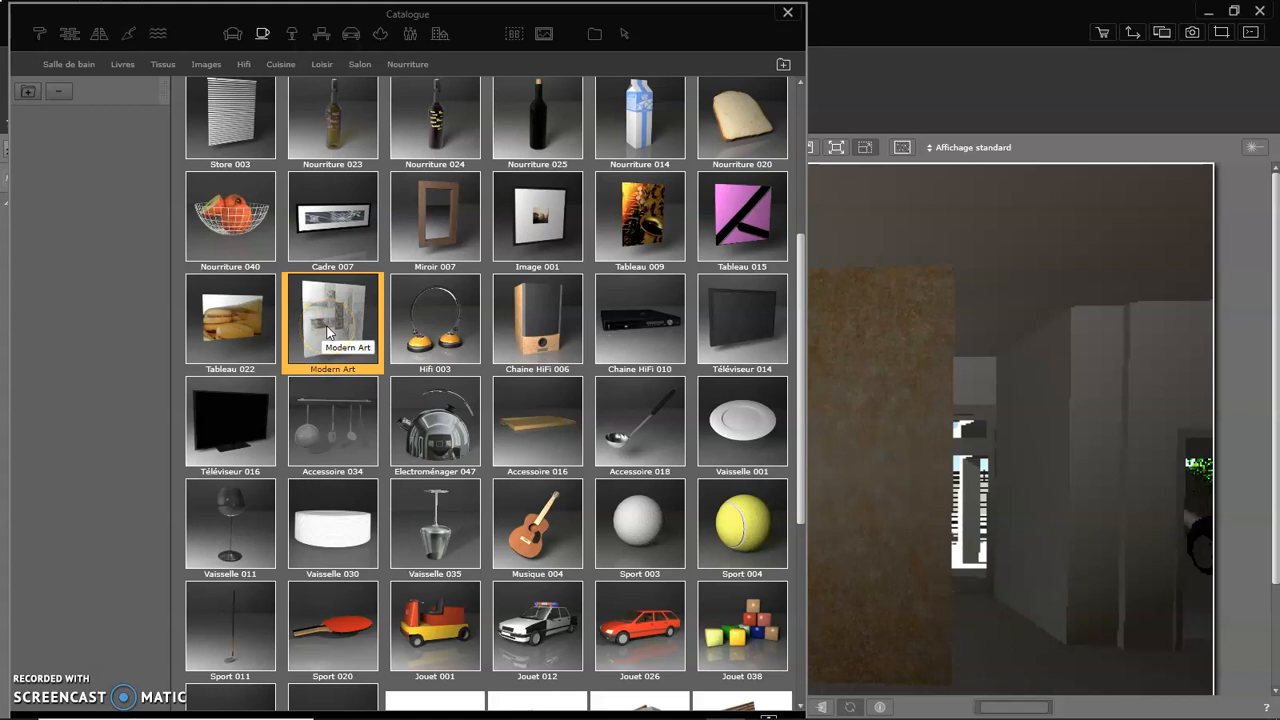
pyautogui.moveTo(328, 330); pyautogui.dragTo(841, 393)
# - Move the Modern Art picture to the middle of the wallpapered wall, and close the catalogue
pyautogui.moveTo(699, 22); pyautogui.dragTo(510, 49)
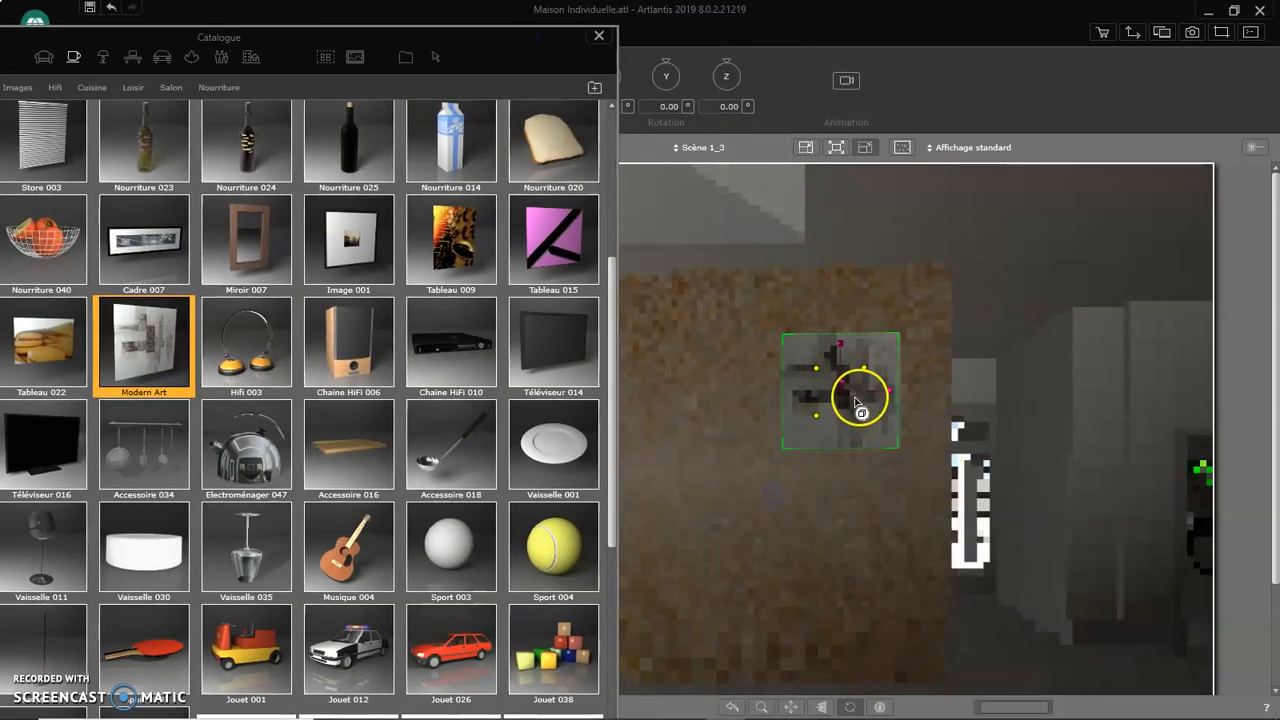
pyautogui.moveTo(842, 396); pyautogui.dragTo(749, 414)
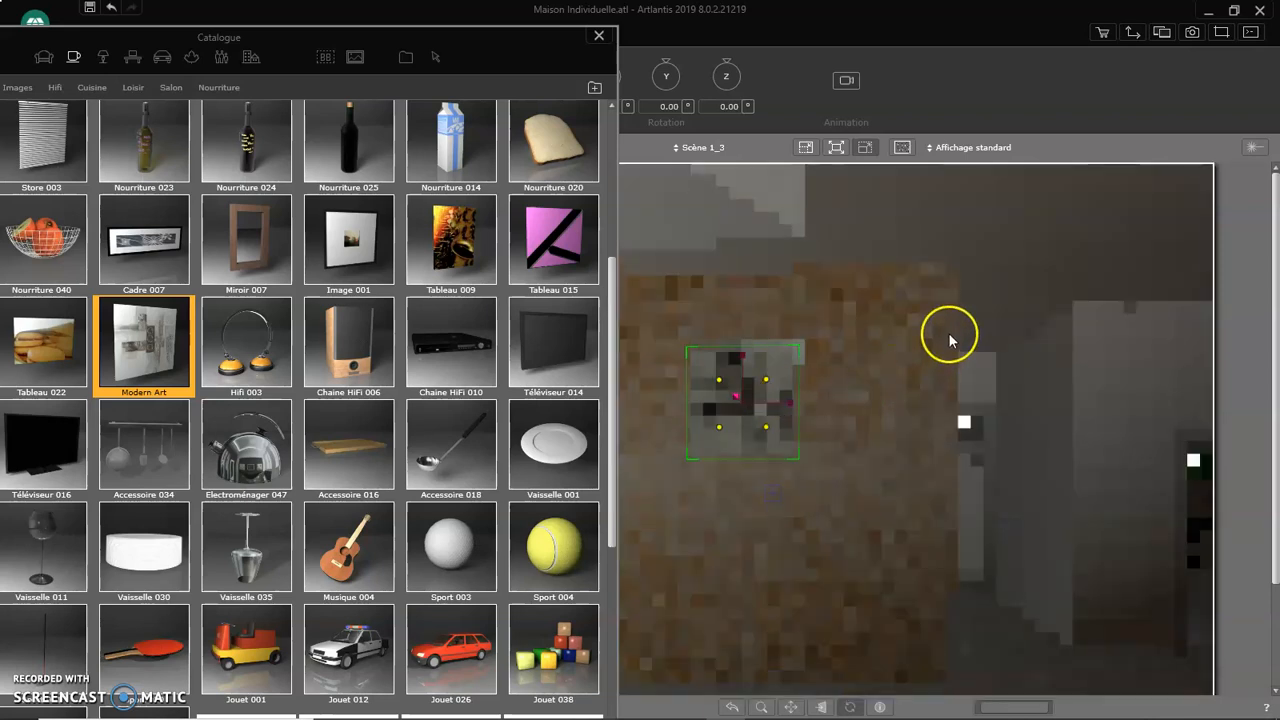
pyautogui.click(721, 425)
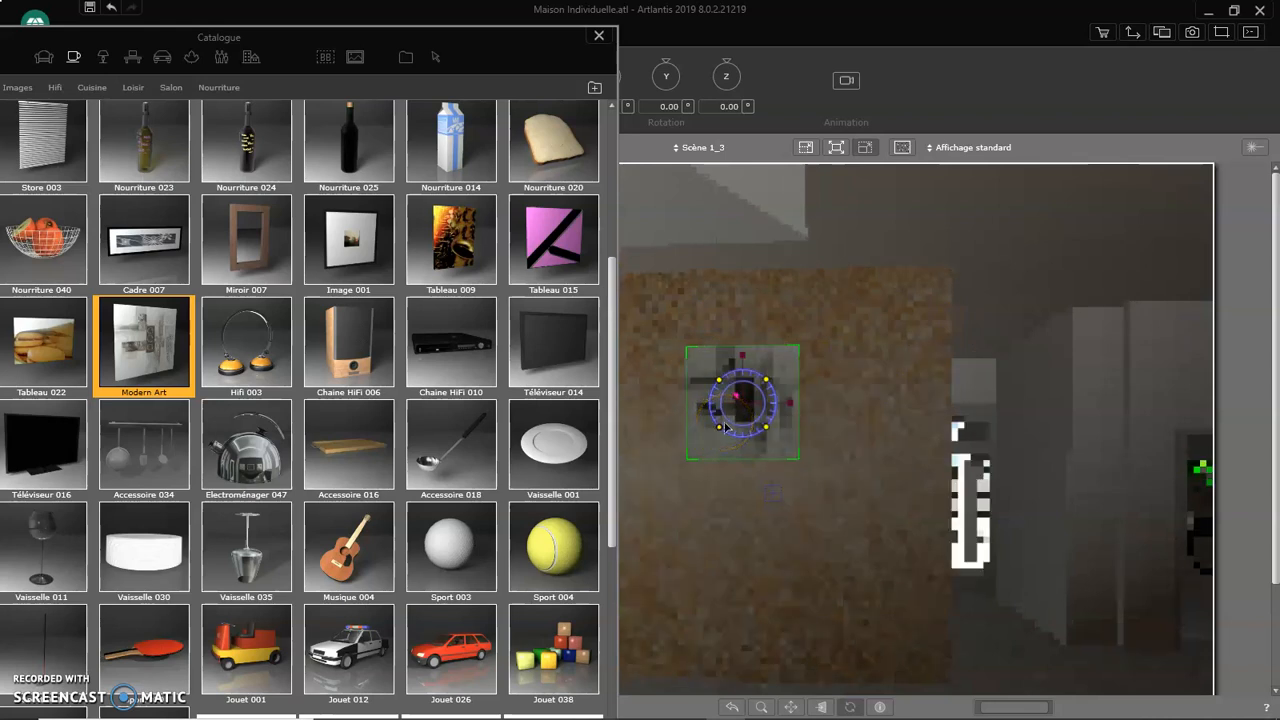
pyautogui.click(599, 36)
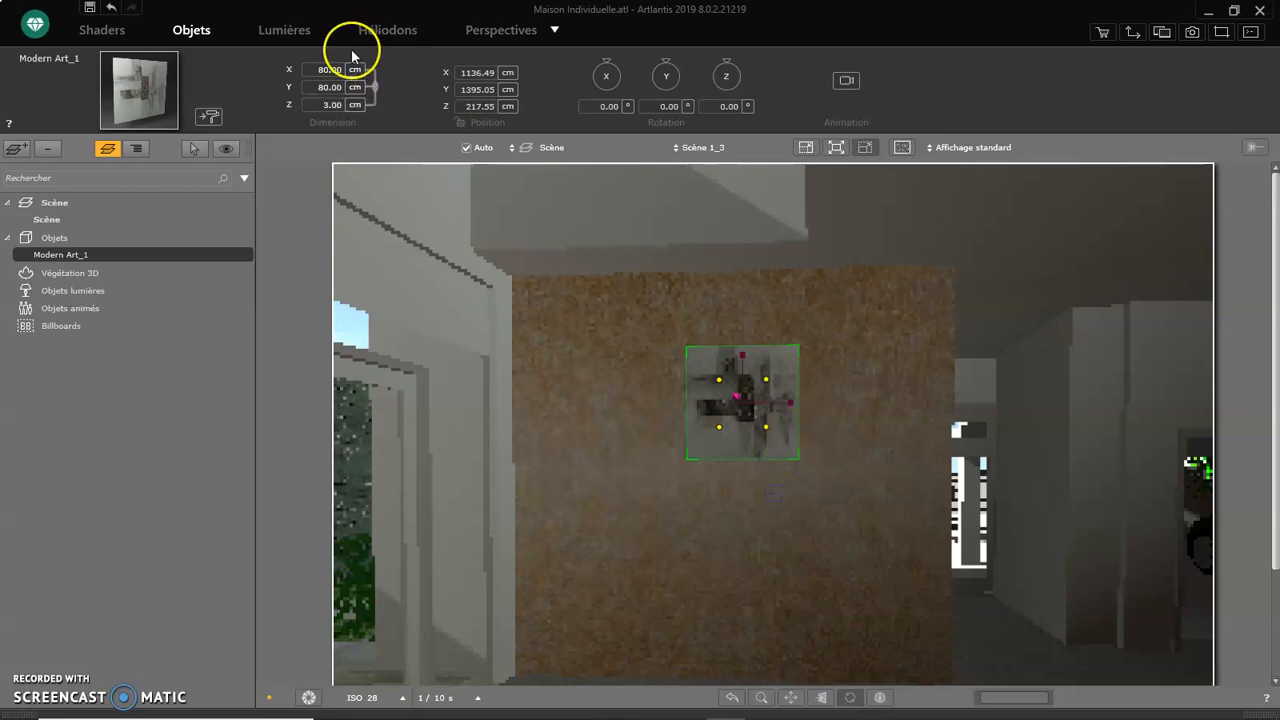
# - Select the 122078.jpg texture of the Modern Art picture among the scene's shaders
pyautogui.click(99, 37)
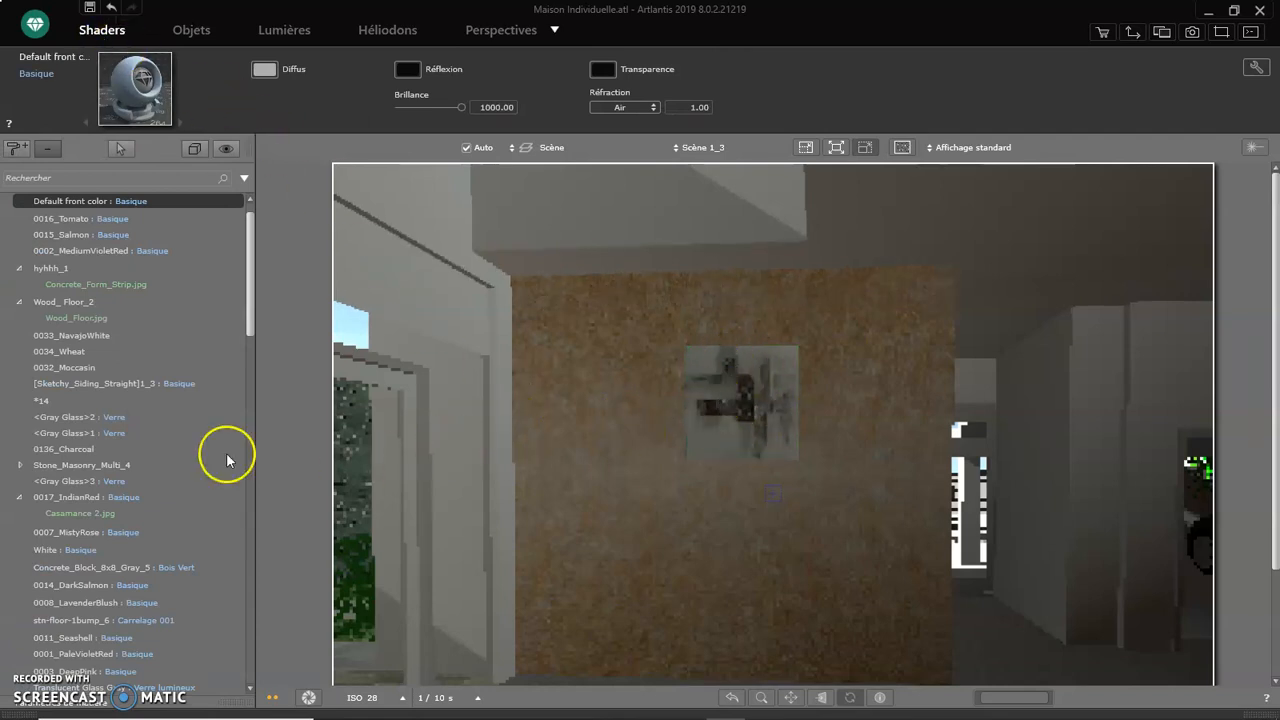
pyautogui.click(255, 298)
pyautogui.moveTo(255, 298); pyautogui.dragTo(252, 663)
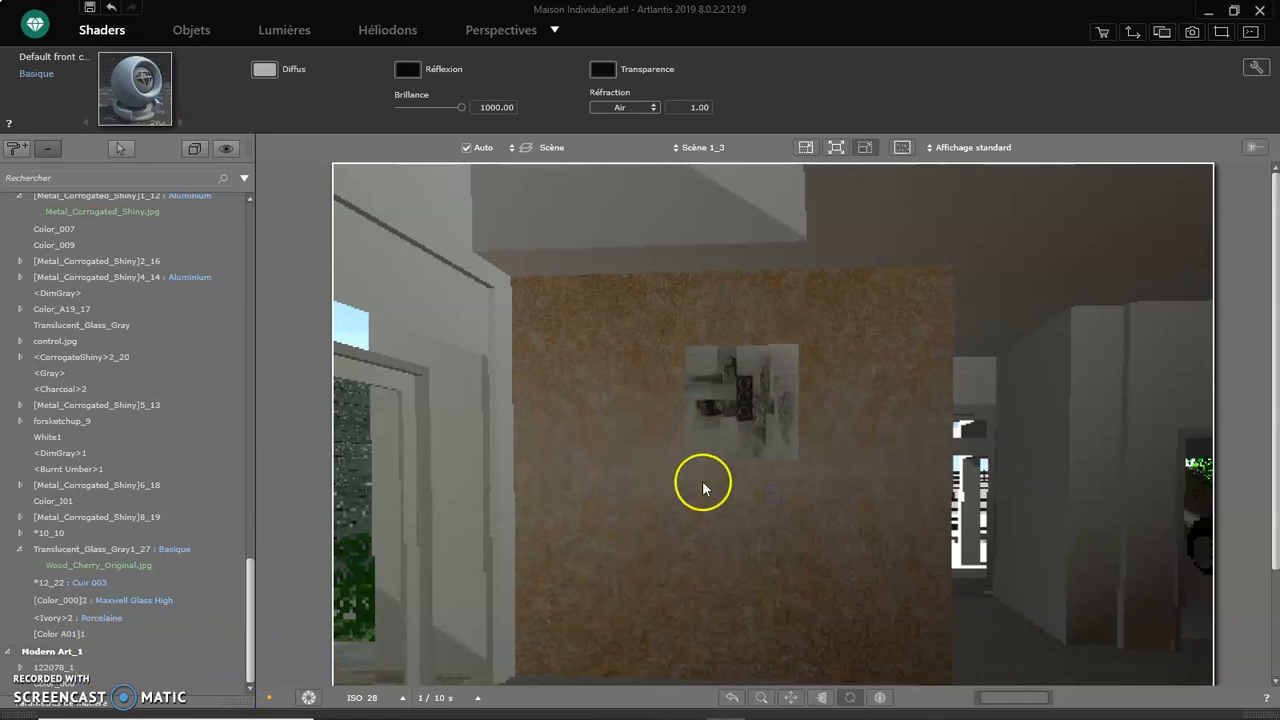
pyautogui.click(766, 400)
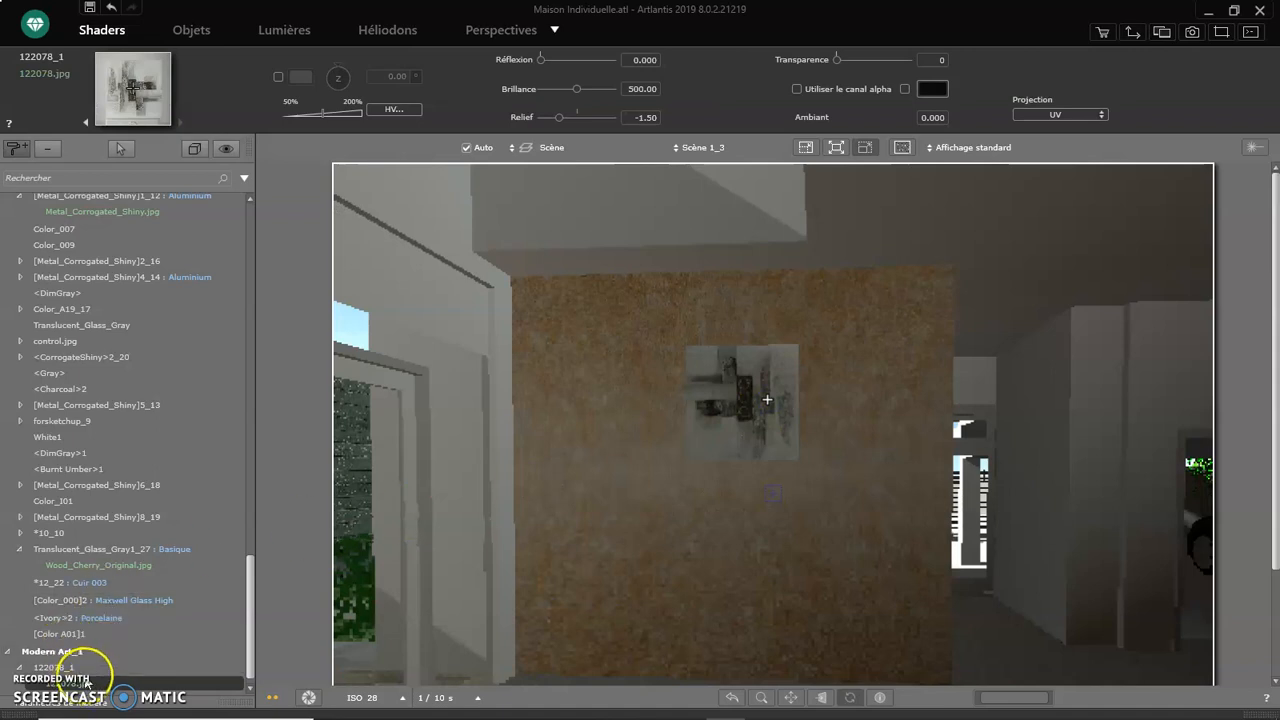
pyautogui.click(88, 667)
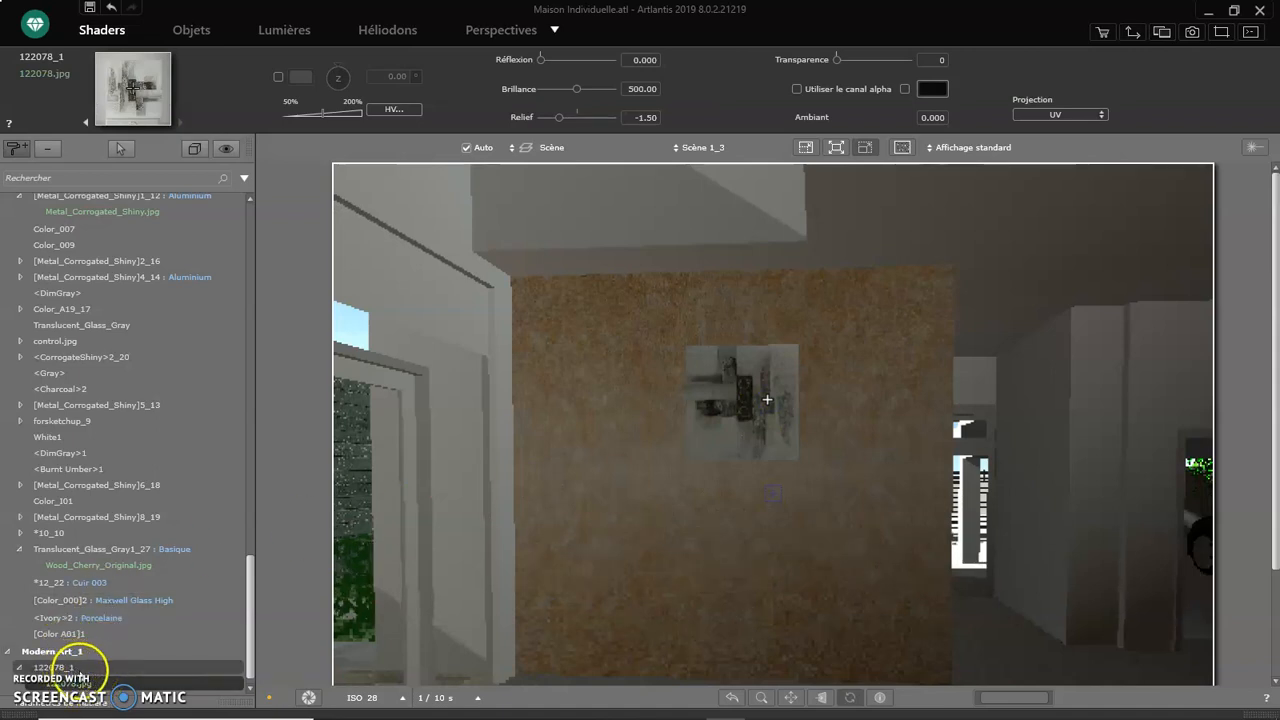
pyautogui.click(107, 684)
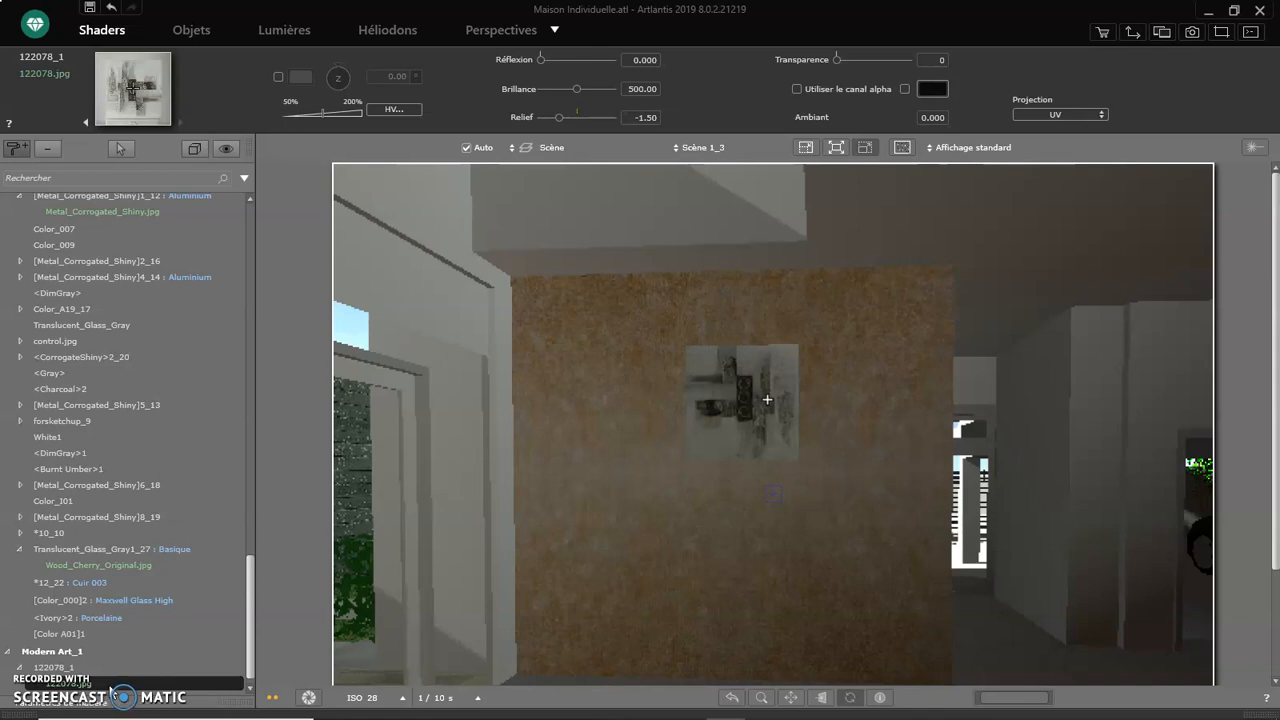
# - Add the Casamance image from the VIDEOS ARTLANTIS folder as another texture on the picture's 122078_1 material
pyautogui.click(107, 668)
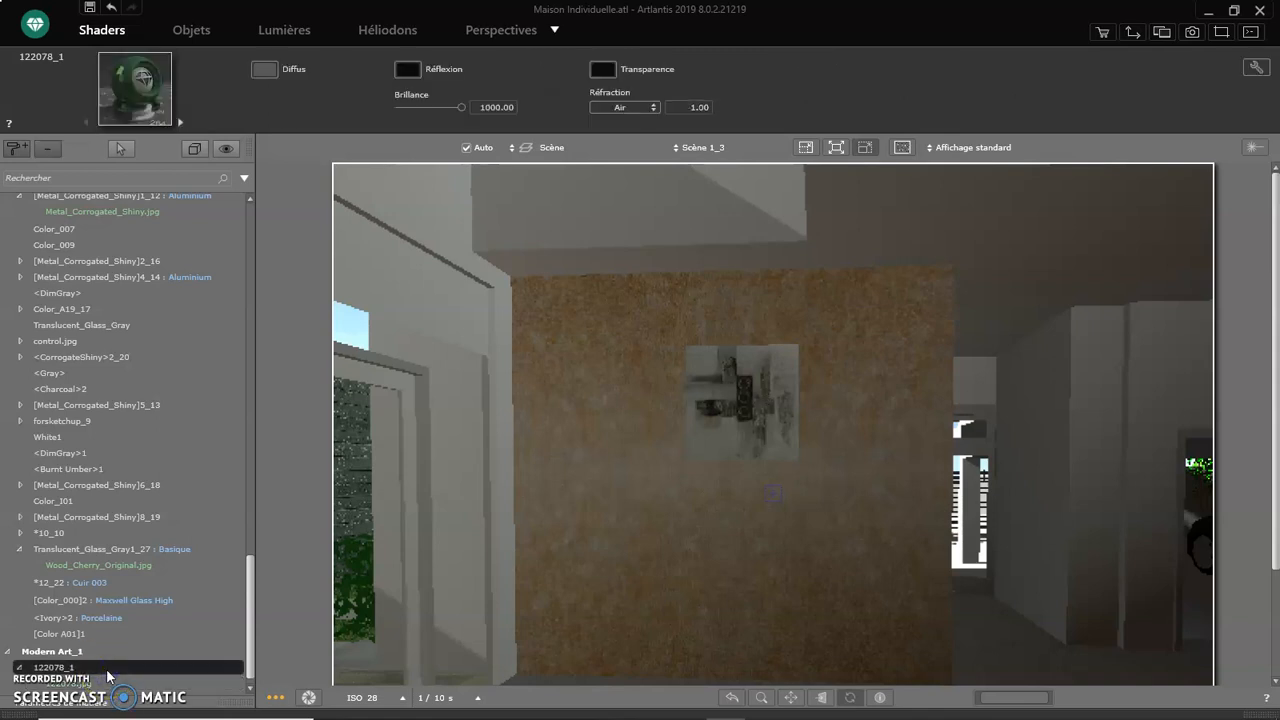
pyautogui.rightClick(107, 670)
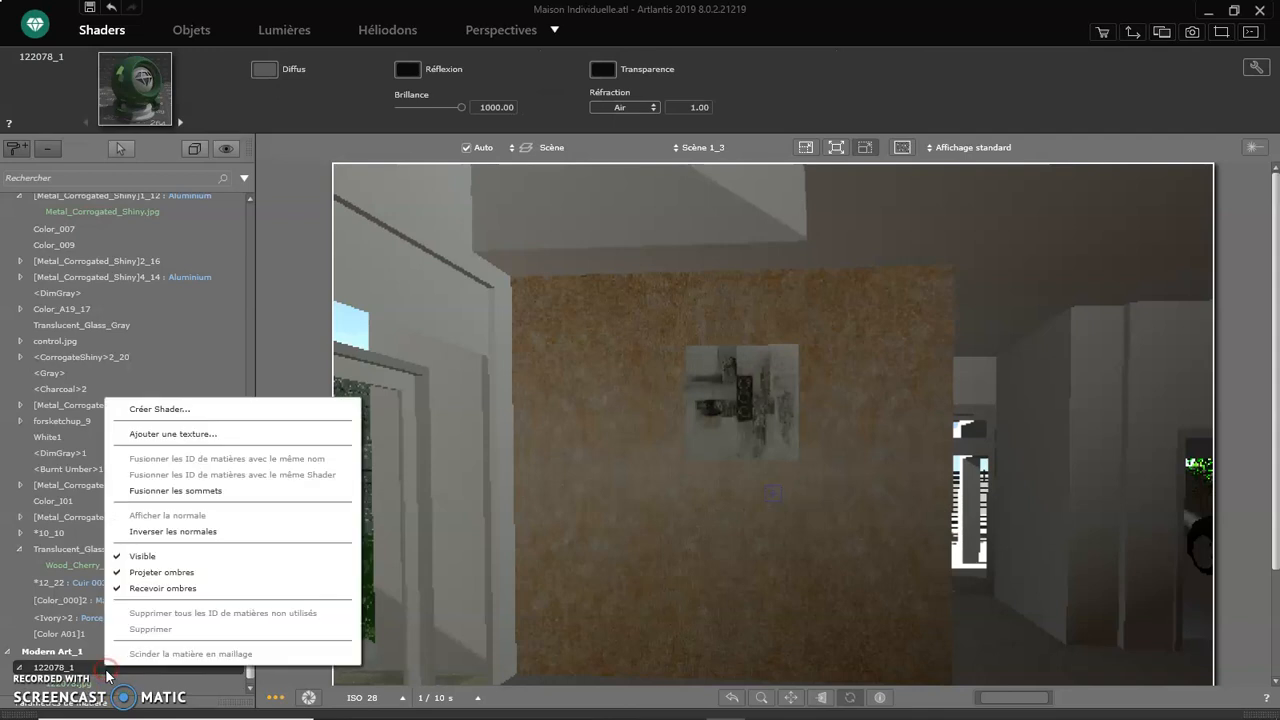
pyautogui.click(218, 434)
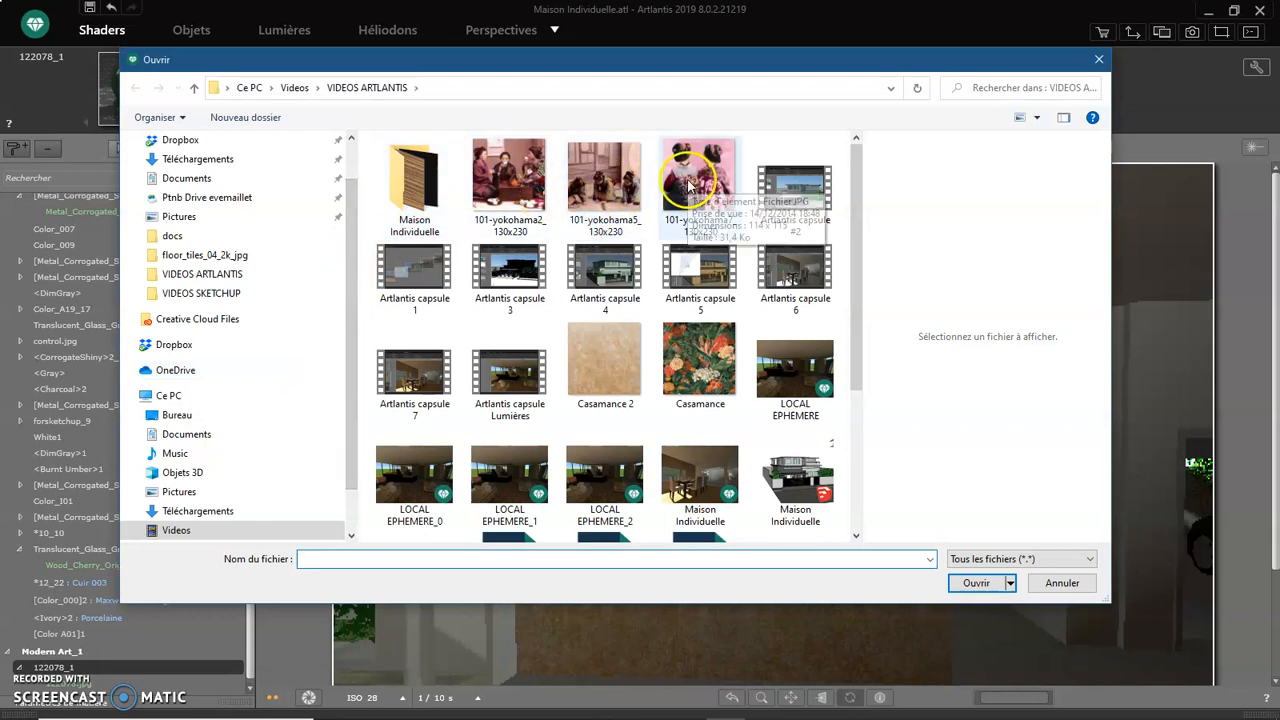
pyautogui.click(700, 335)
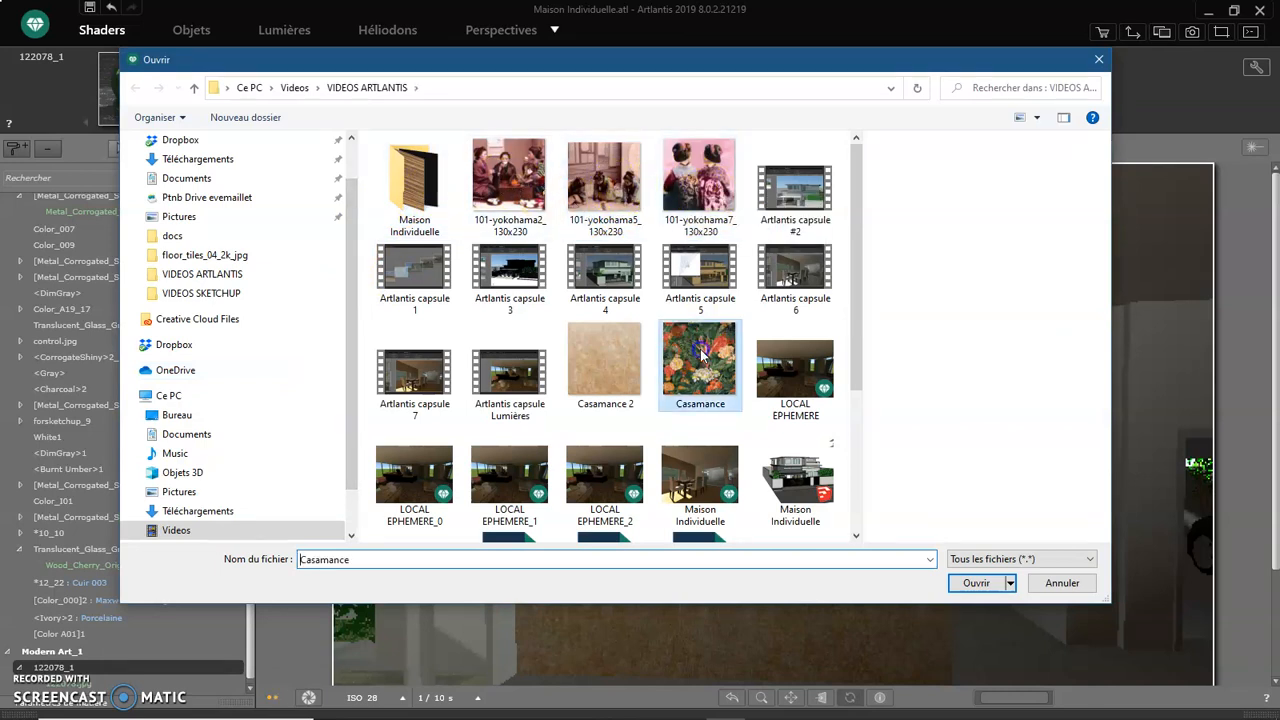
pyautogui.click(979, 584)
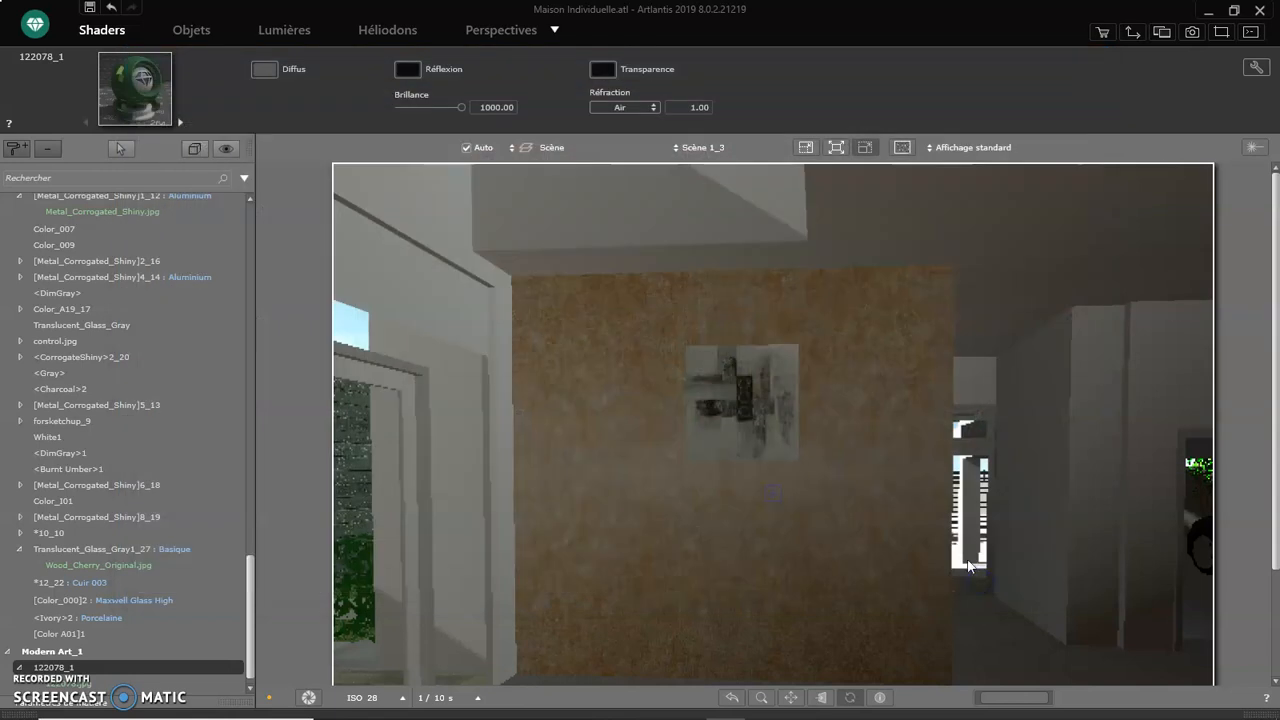
pyautogui.click(747, 405)
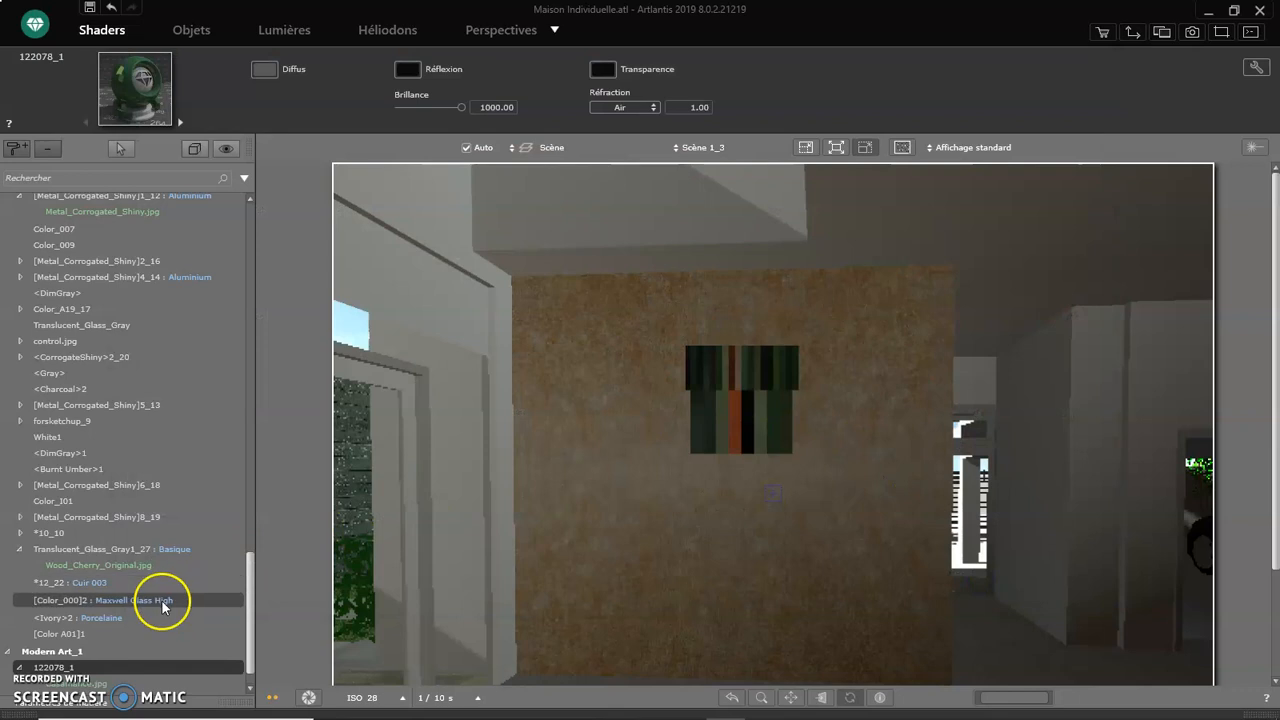
# - Try rotating the Casamance texture on the picture, and set its rotation angle to 0°
pyautogui.scroll(-1, 161, 611)
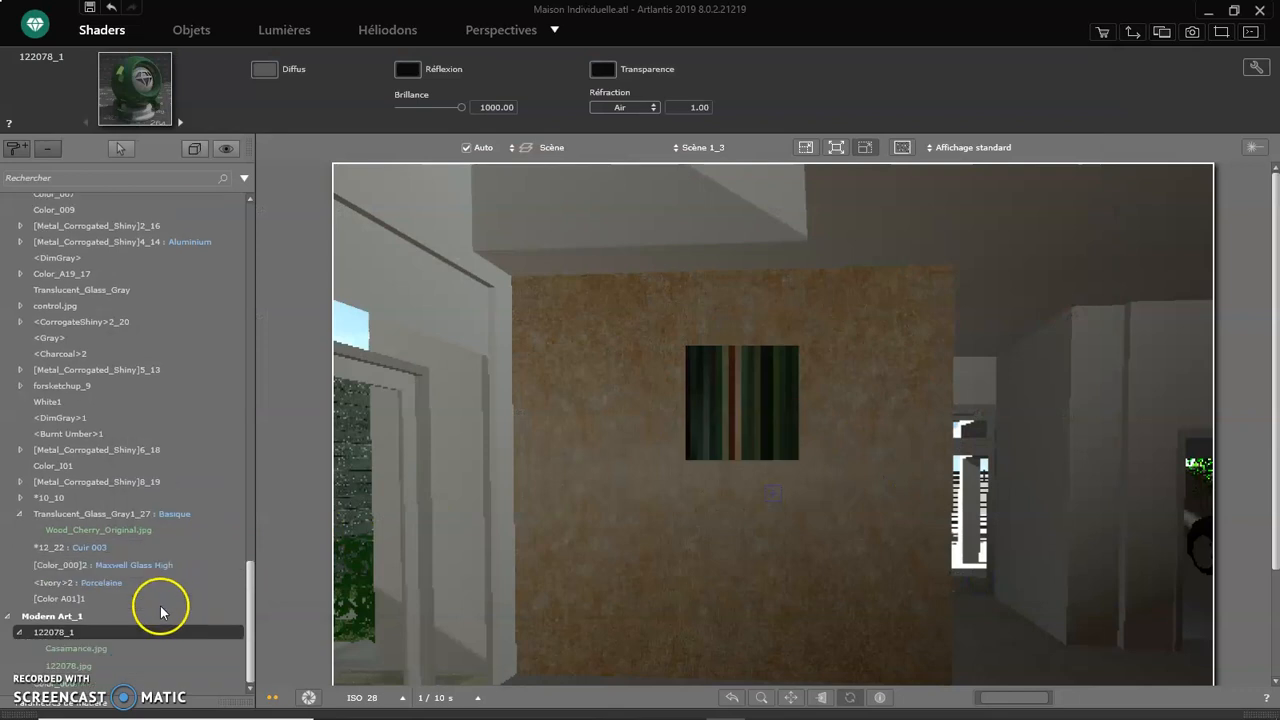
pyautogui.click(131, 652)
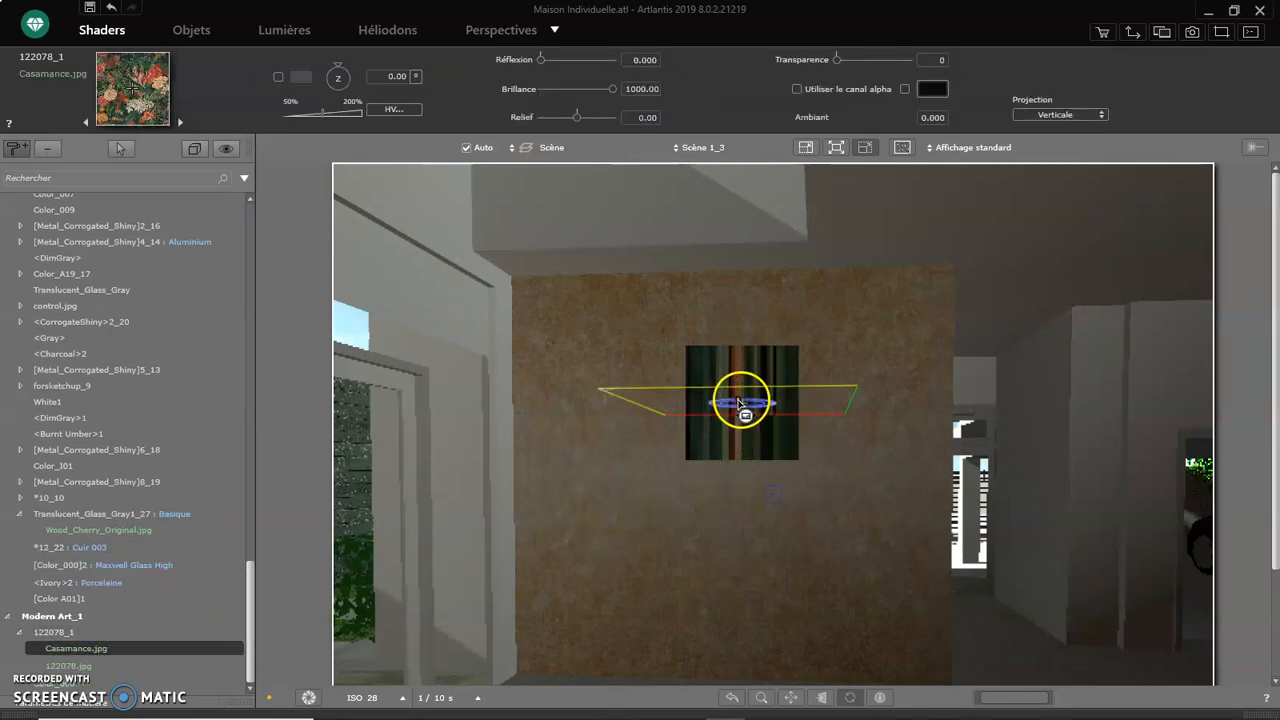
pyautogui.moveTo(740, 402)
pyautogui.mouseDown()
pyautogui.moveTo(745, 432)
pyautogui.moveTo(745, 413)
pyautogui.mouseUp()
pyautogui.click(391, 77)
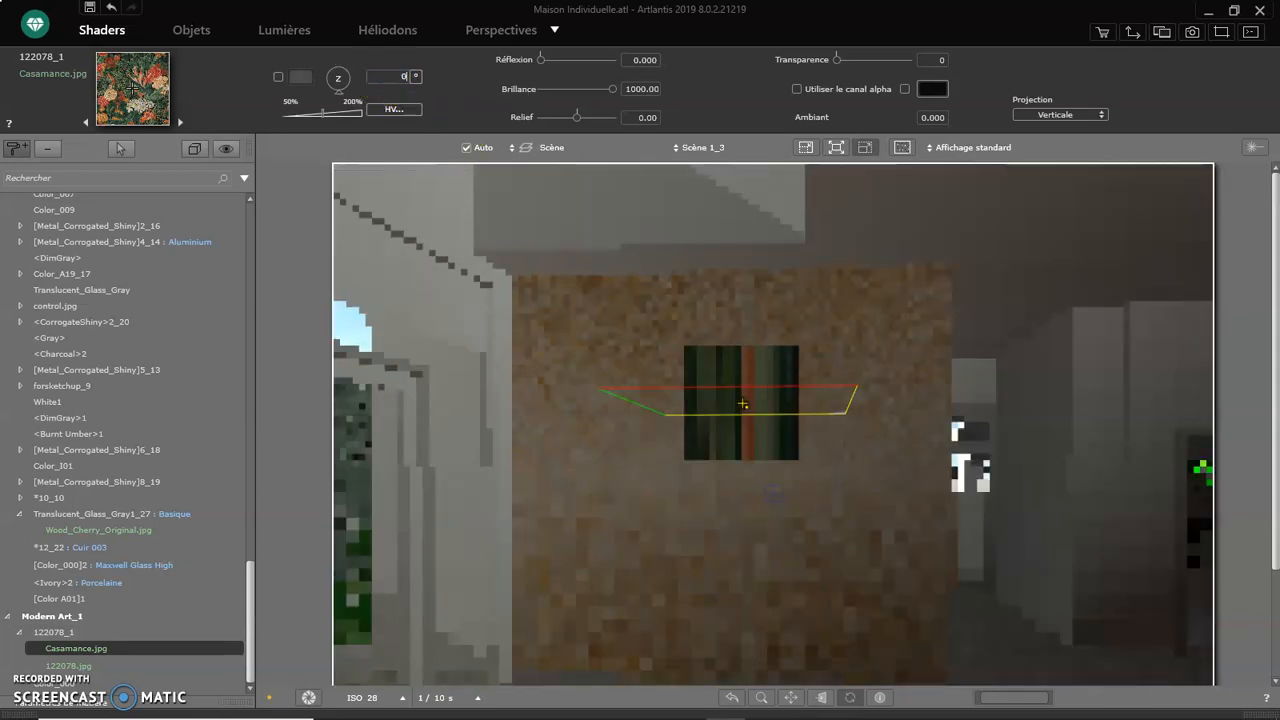
pyautogui.write('00')
pyautogui.press('Return')
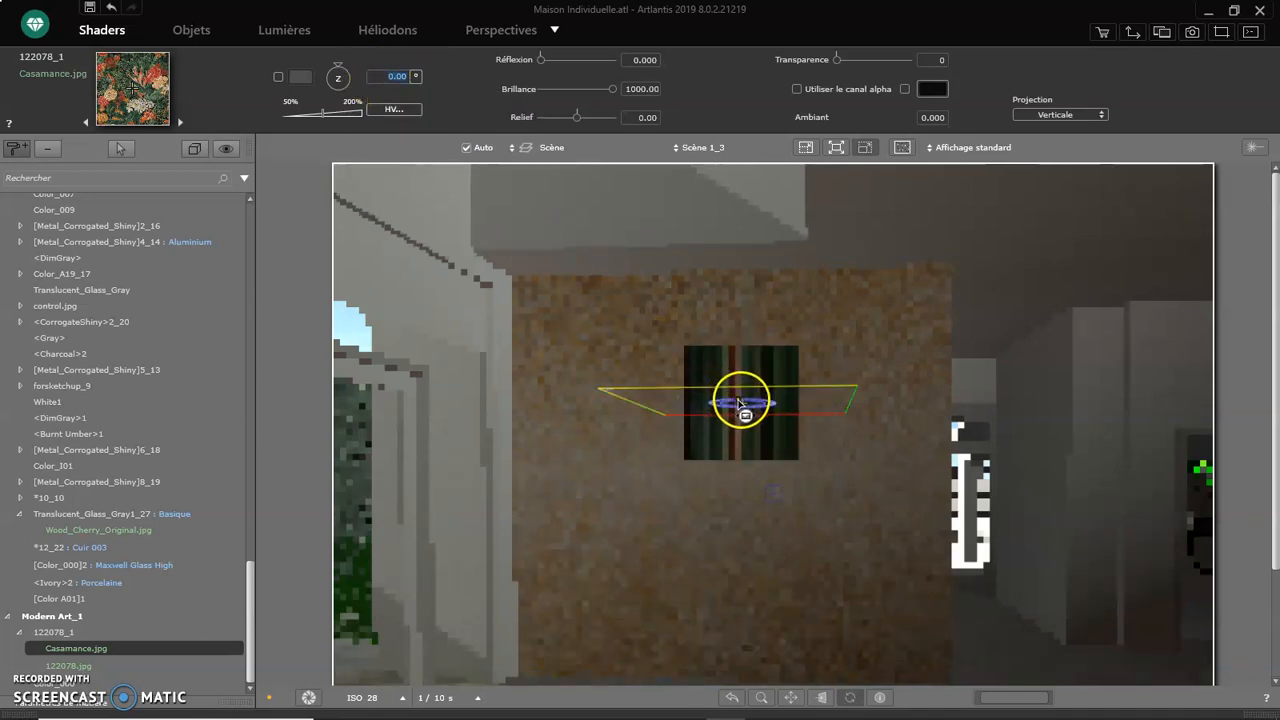
# - Try to reposition the Casamance texture at the picture's lower-left corner, and delete it from the 122078_1 material
pyautogui.moveTo(665, 418); pyautogui.dragTo(685, 458)
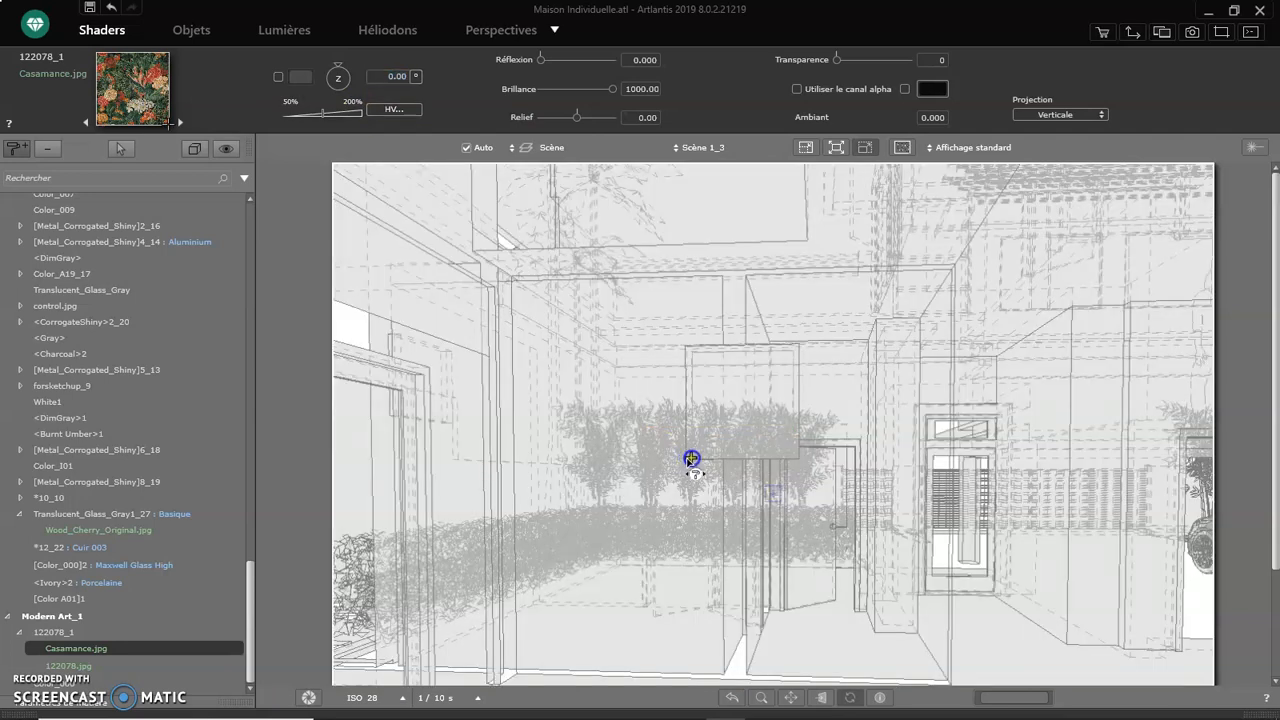
pyautogui.moveTo(717, 461); pyautogui.dragTo(719, 459)
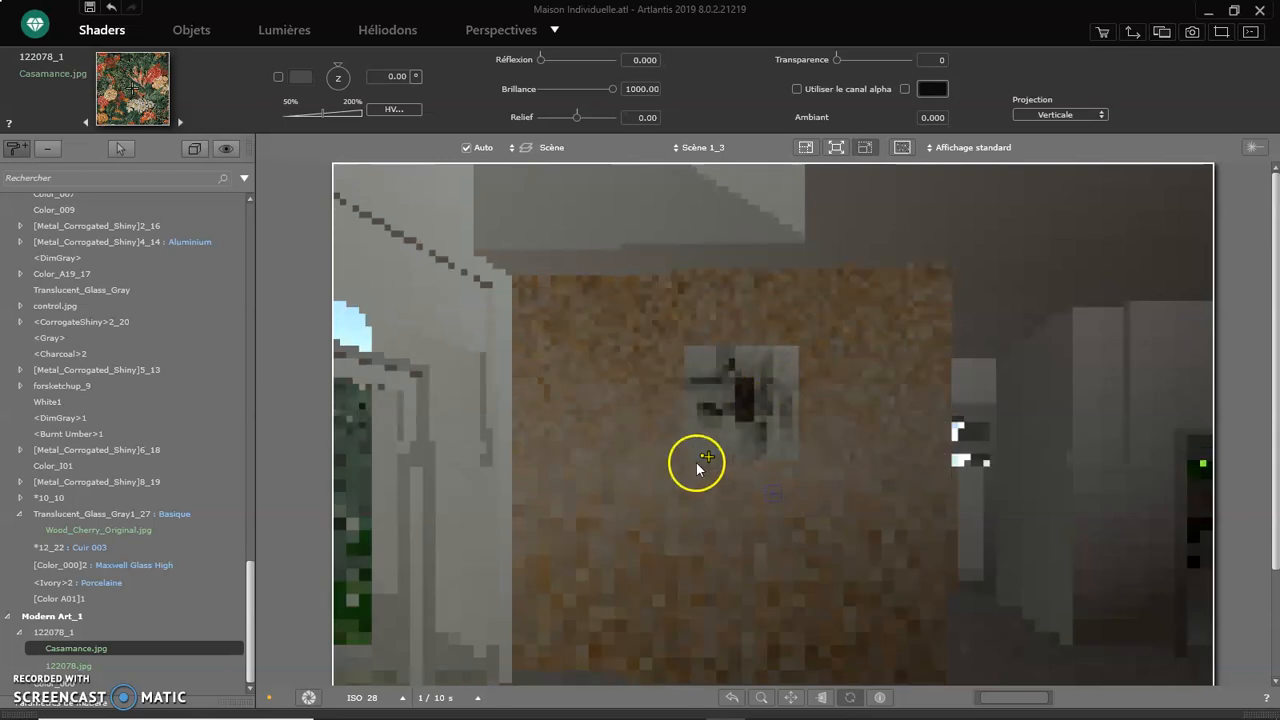
pyautogui.rightClick(165, 650)
pyautogui.click(180, 655)
pyautogui.click(120, 658)
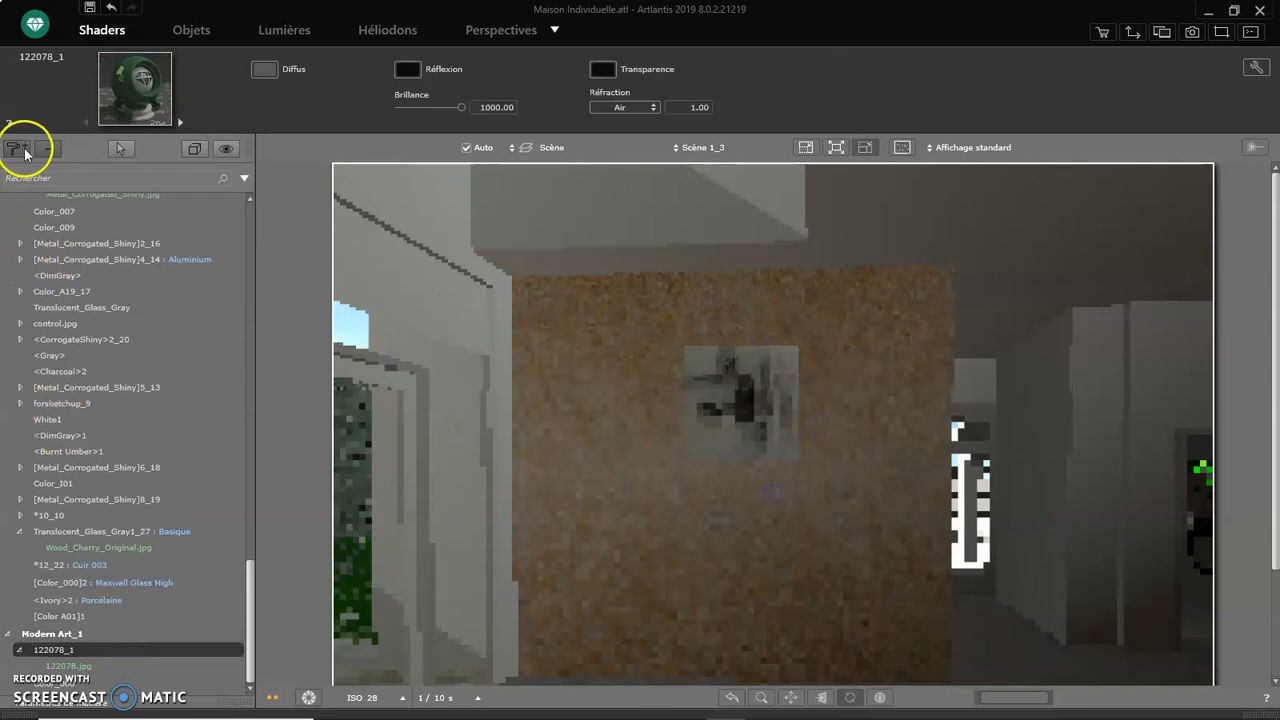
# - Add the 101-yokohama7_130x230 image from the VIDEOS ARTLANTIS folder as another texture on the picture's 122078_1 material
pyautogui.click(90, 651)
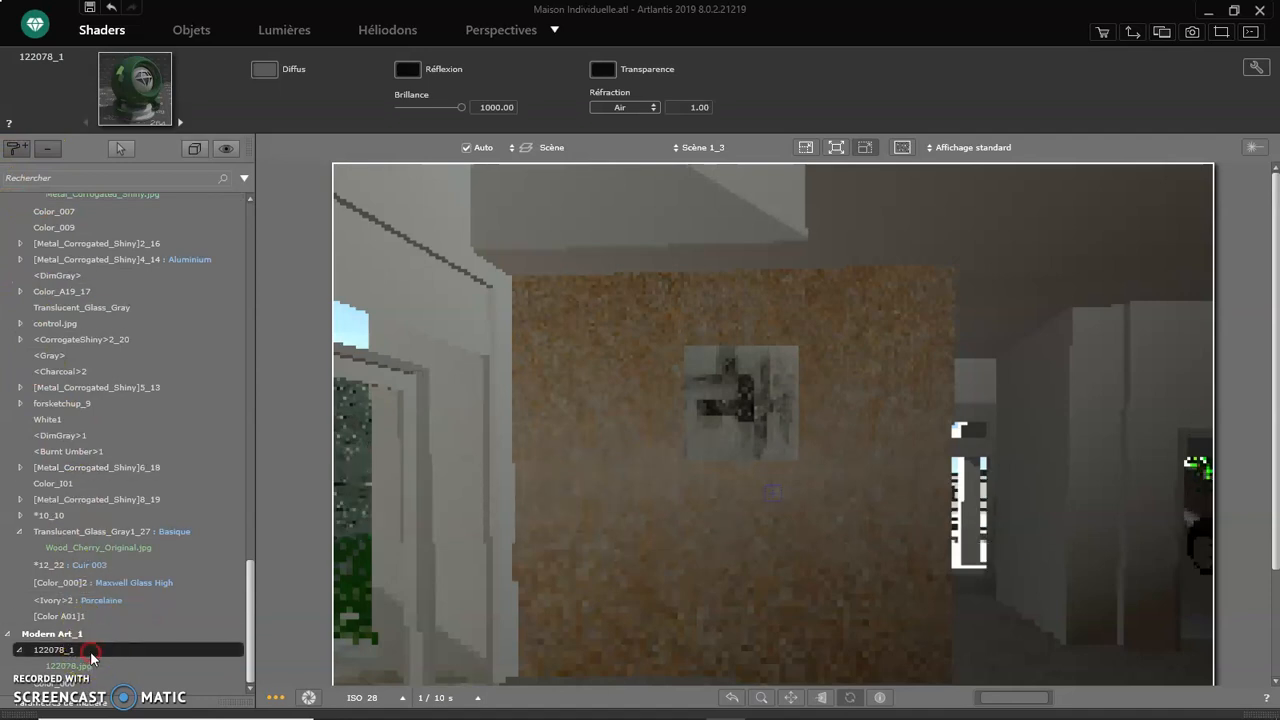
pyautogui.rightClick(91, 651)
pyautogui.click(168, 416)
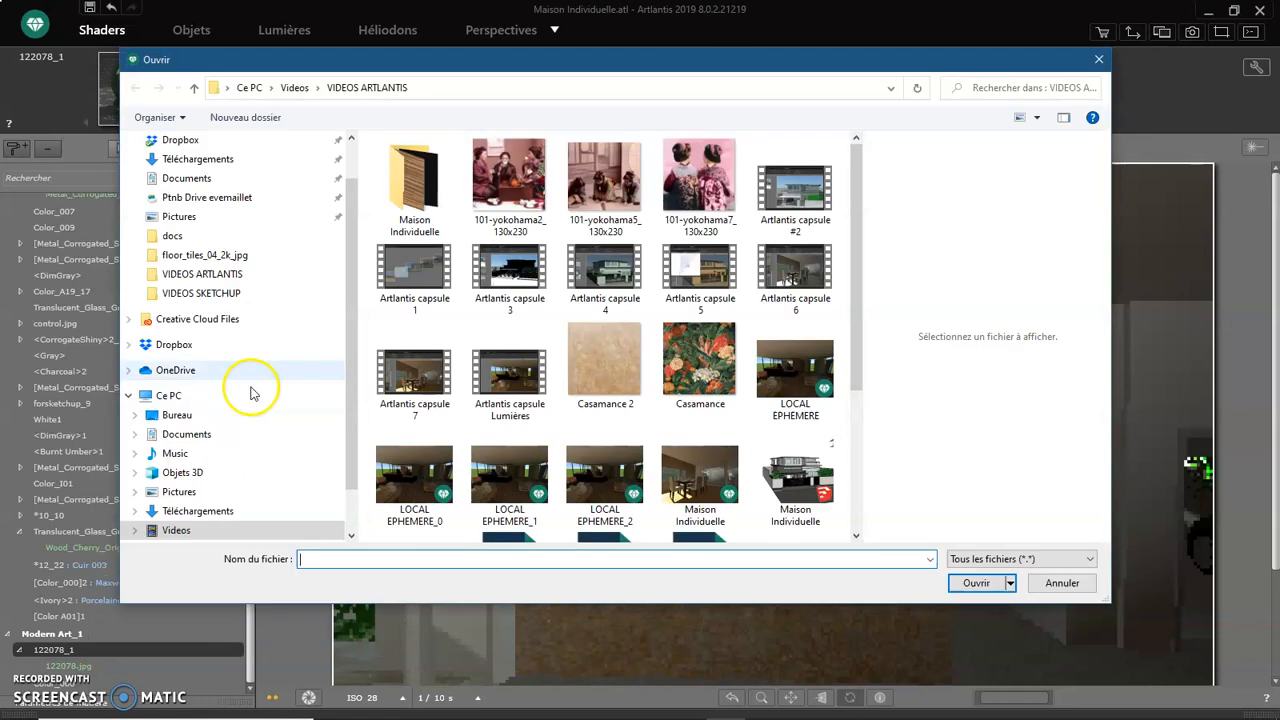
pyautogui.click(684, 193)
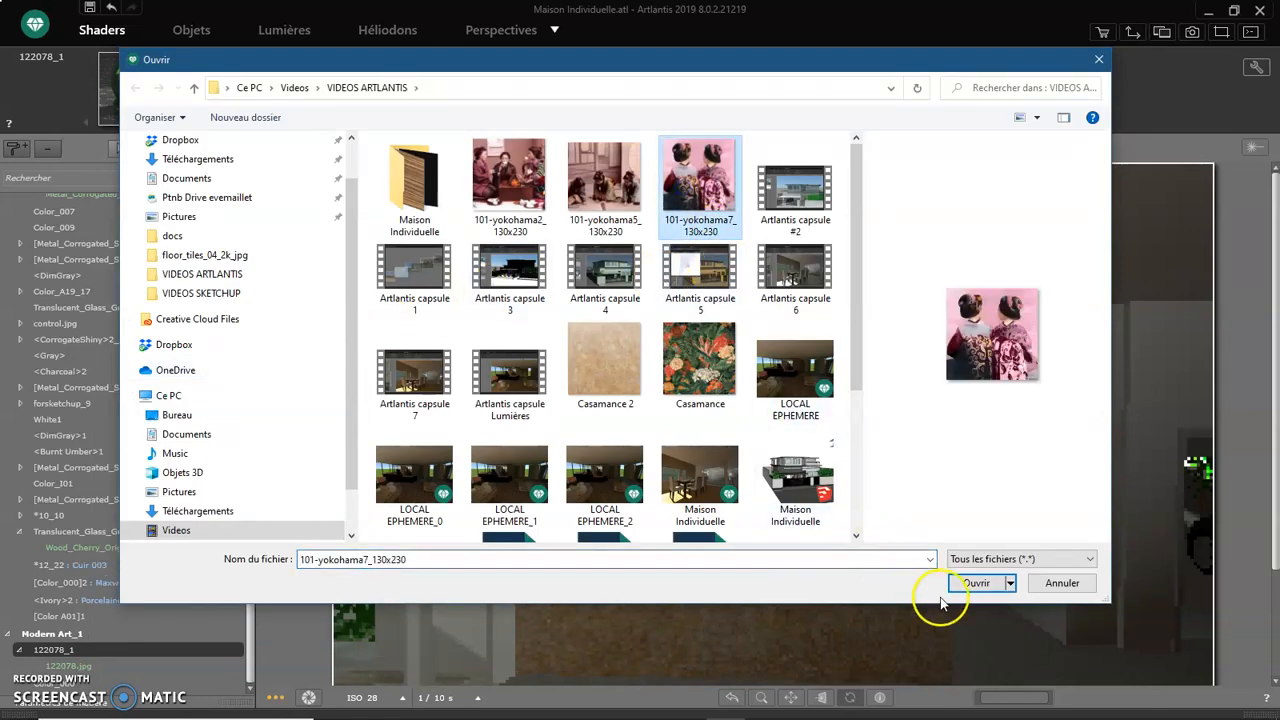
pyautogui.click(973, 584)
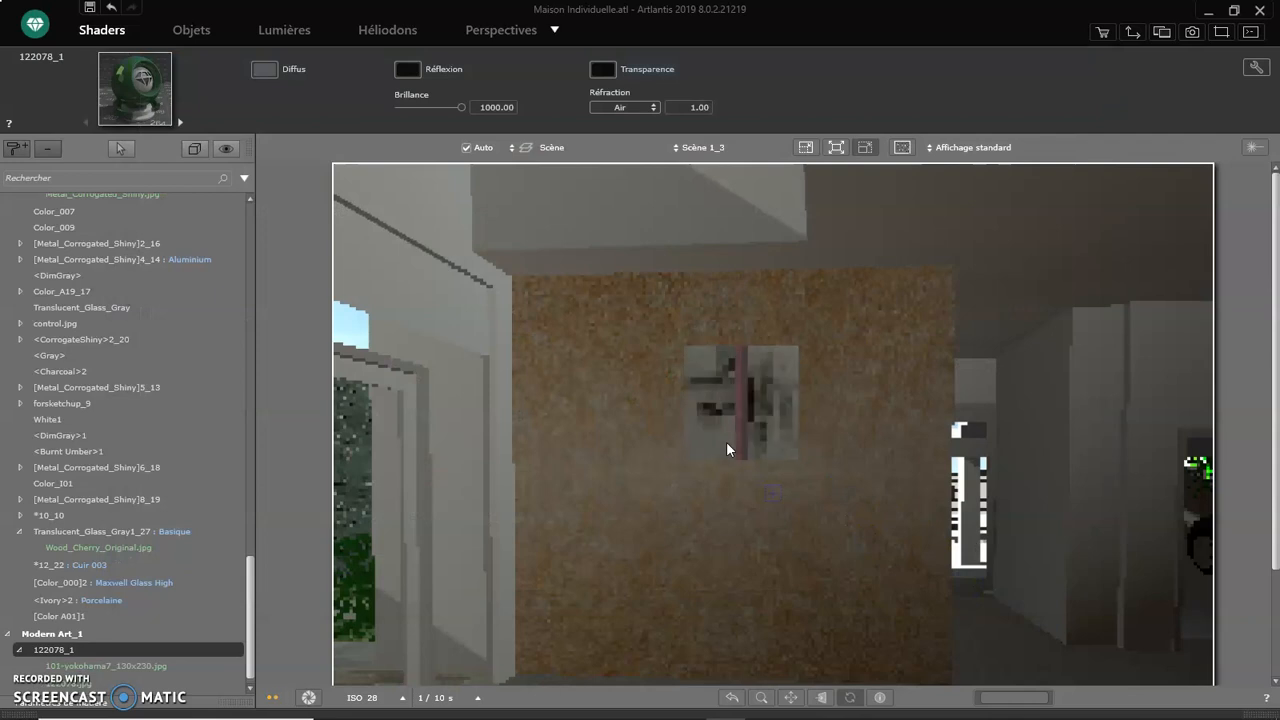
# - Set the 101-yokohama7_130x230 texture's horizontal size to 40 cm, and apply the dimensions
pyautogui.click(161, 667)
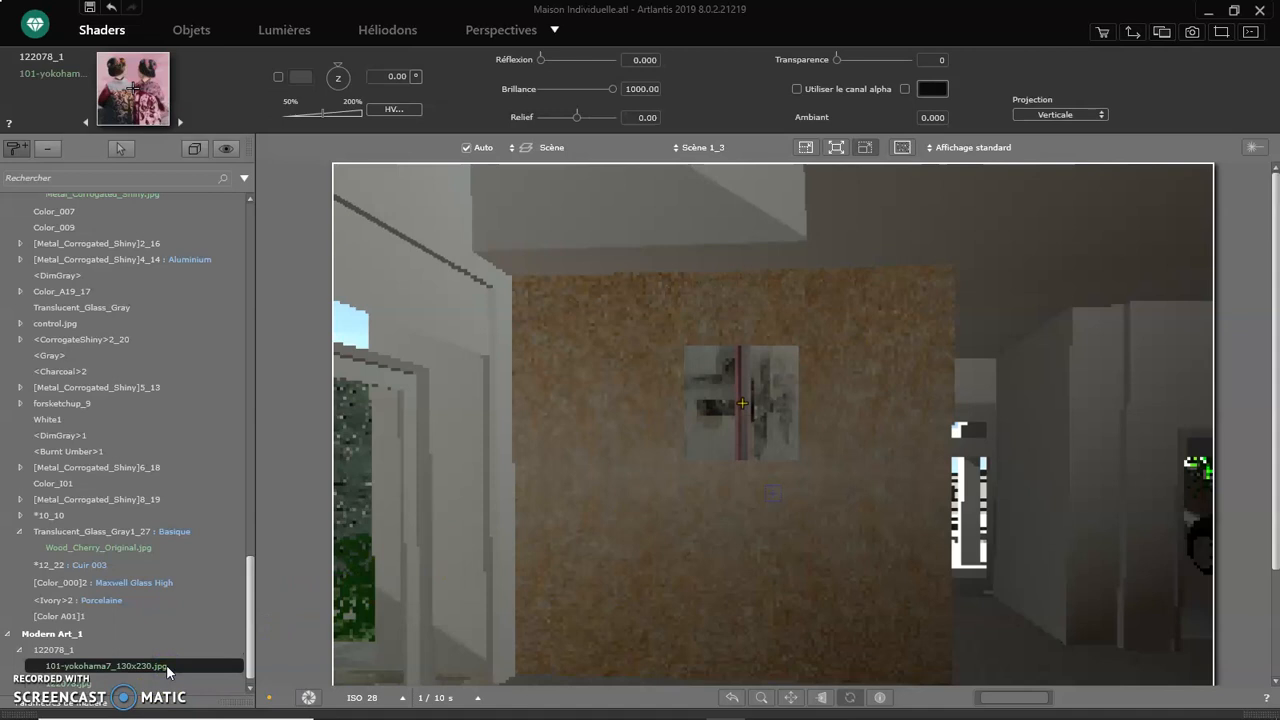
pyautogui.click(396, 110)
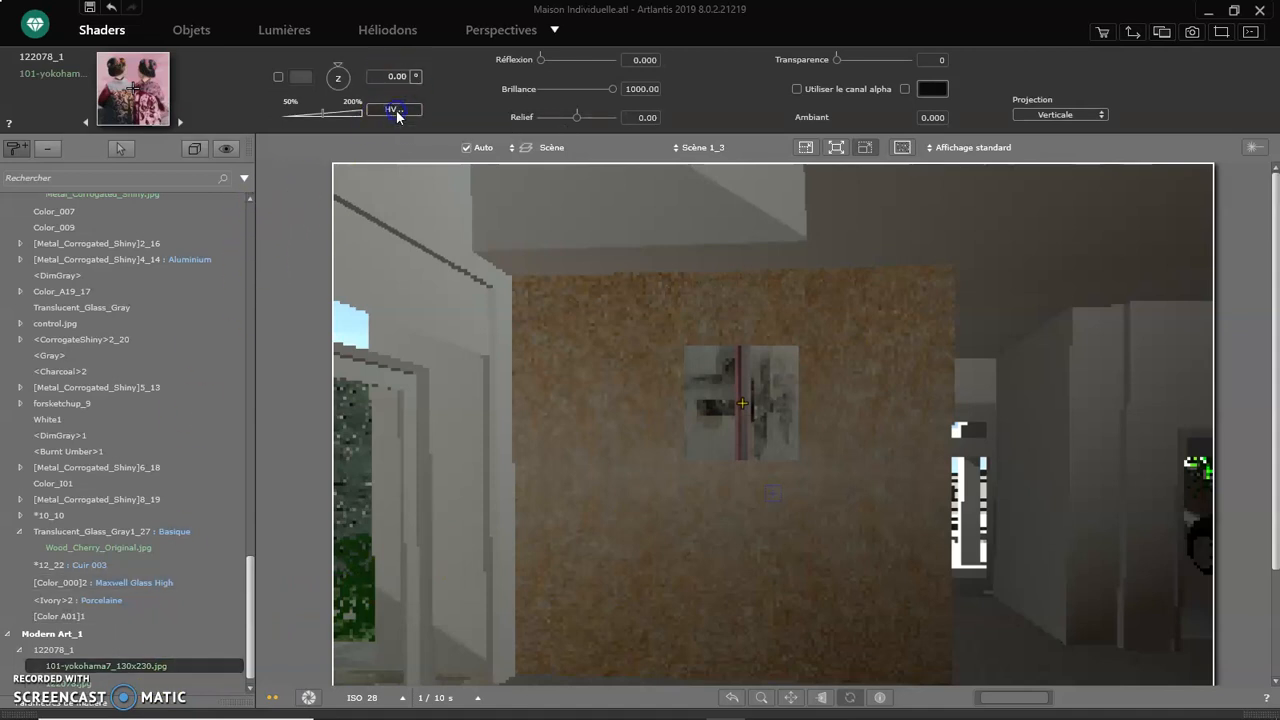
pyautogui.click(554, 78)
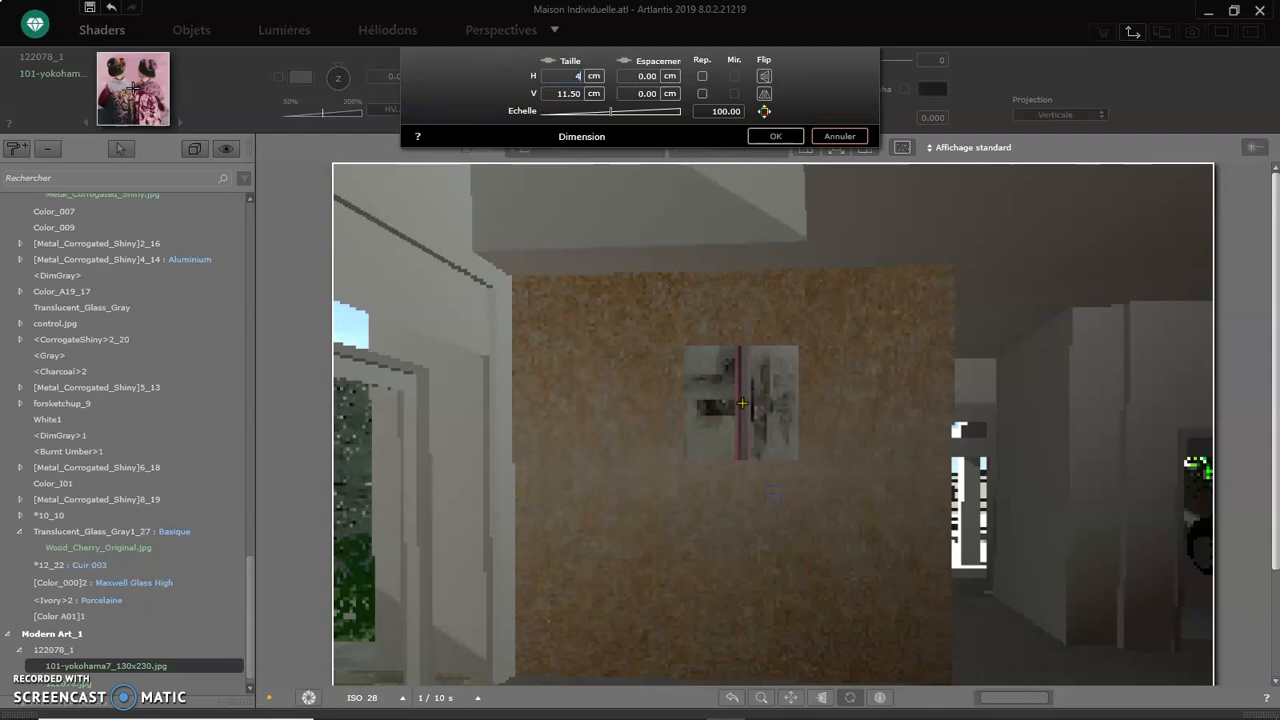
pyautogui.press('Return')
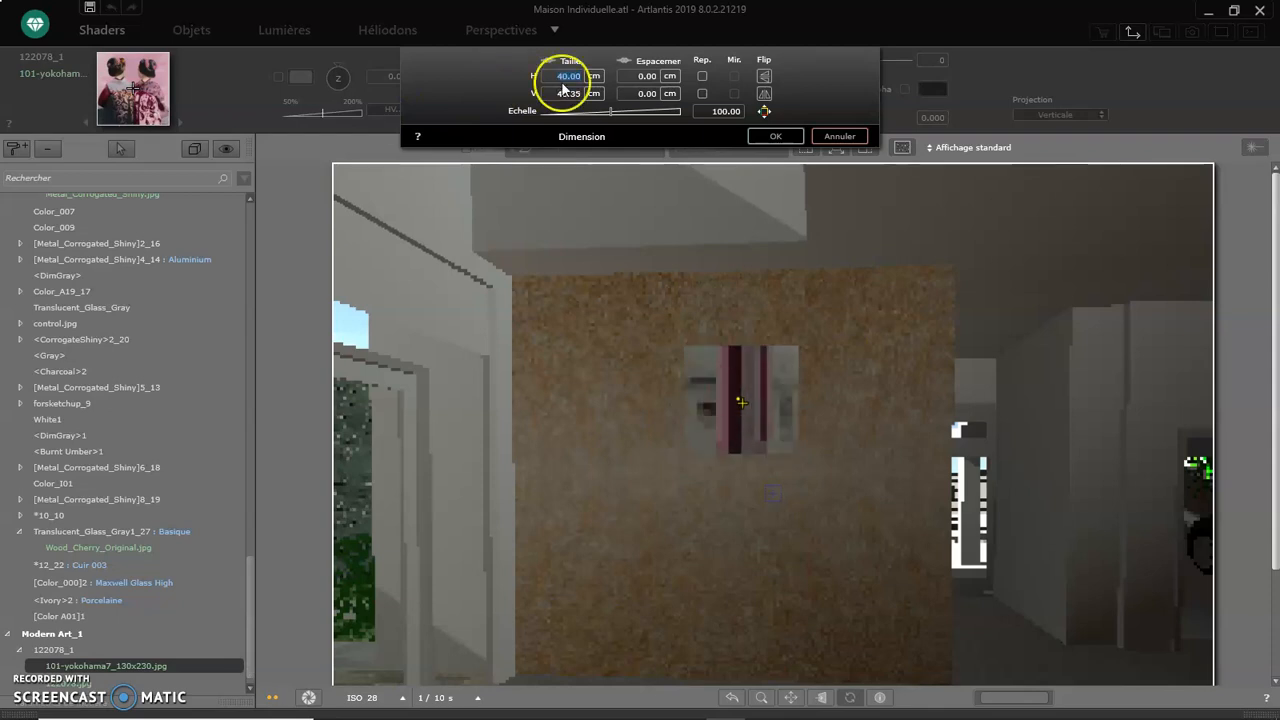
pyautogui.click(775, 138)
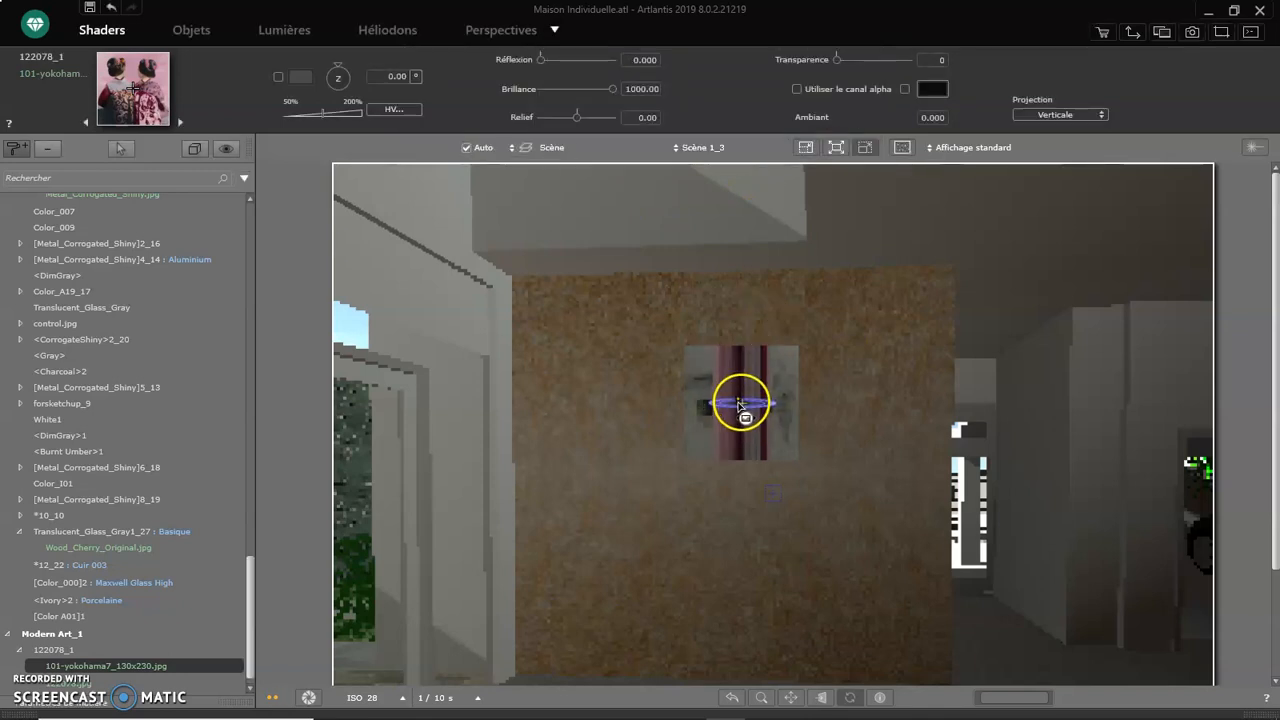
# - Position the 101-yokohama7_130x230 texture in the lower-left corner of the picture on the wallpapered wall
pyautogui.moveTo(744, 406)
pyautogui.mouseDown()
pyautogui.moveTo(708, 437)
pyautogui.moveTo(720, 430)
pyautogui.mouseUp()
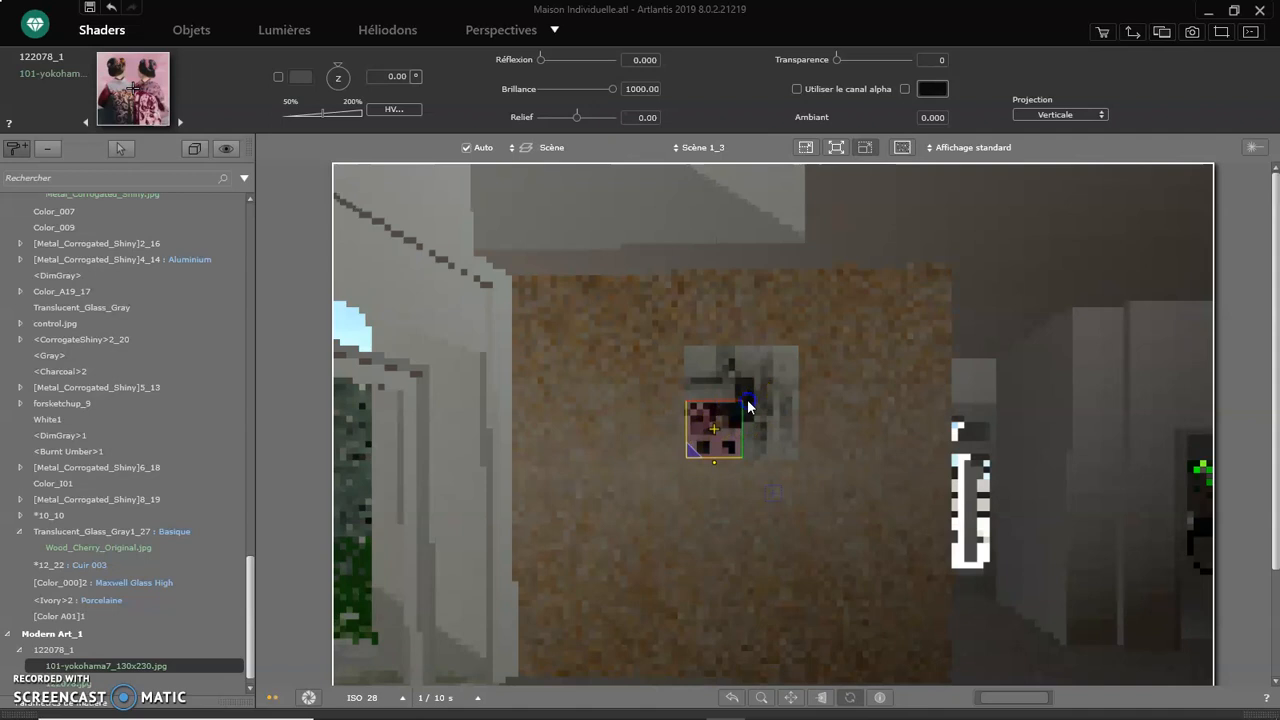
pyautogui.click(747, 400)
pyautogui.click(716, 428)
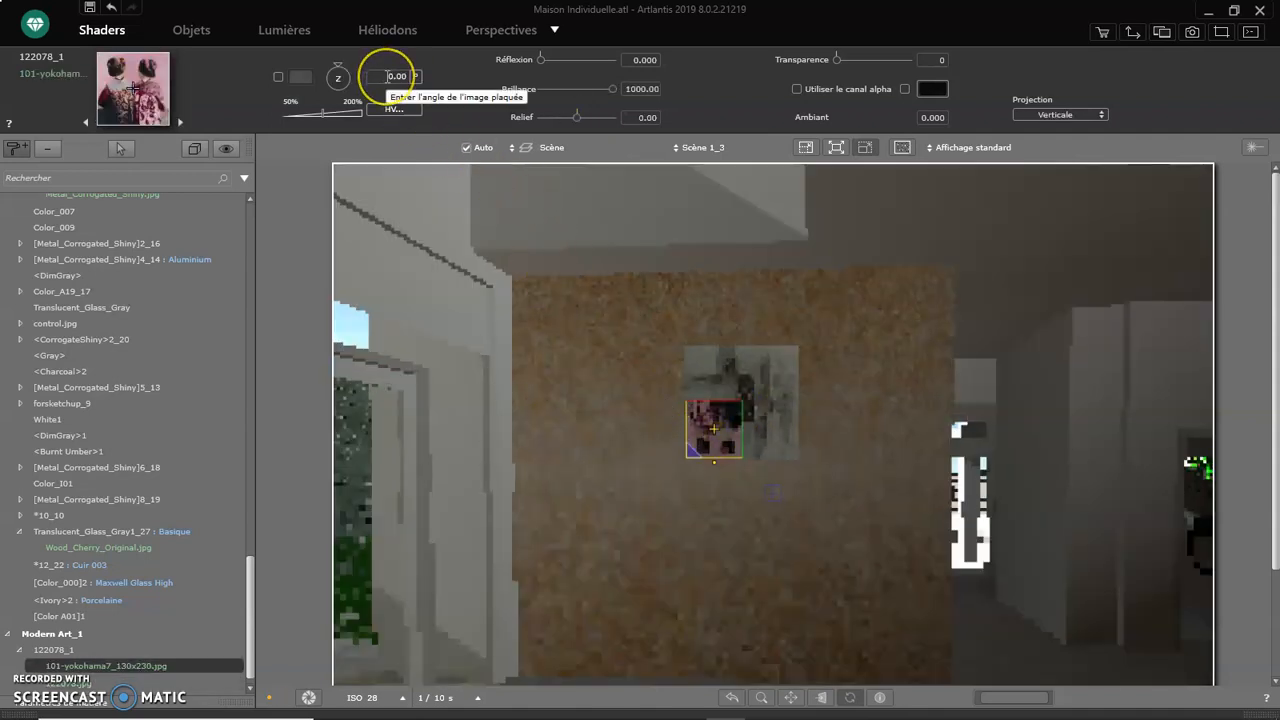
# - Set the 101-yokohama7_130x230 texture's rotation angle to 180° and stretch it from its upper-right corner to cover the whole picture
pyautogui.doubleClick(388, 77)
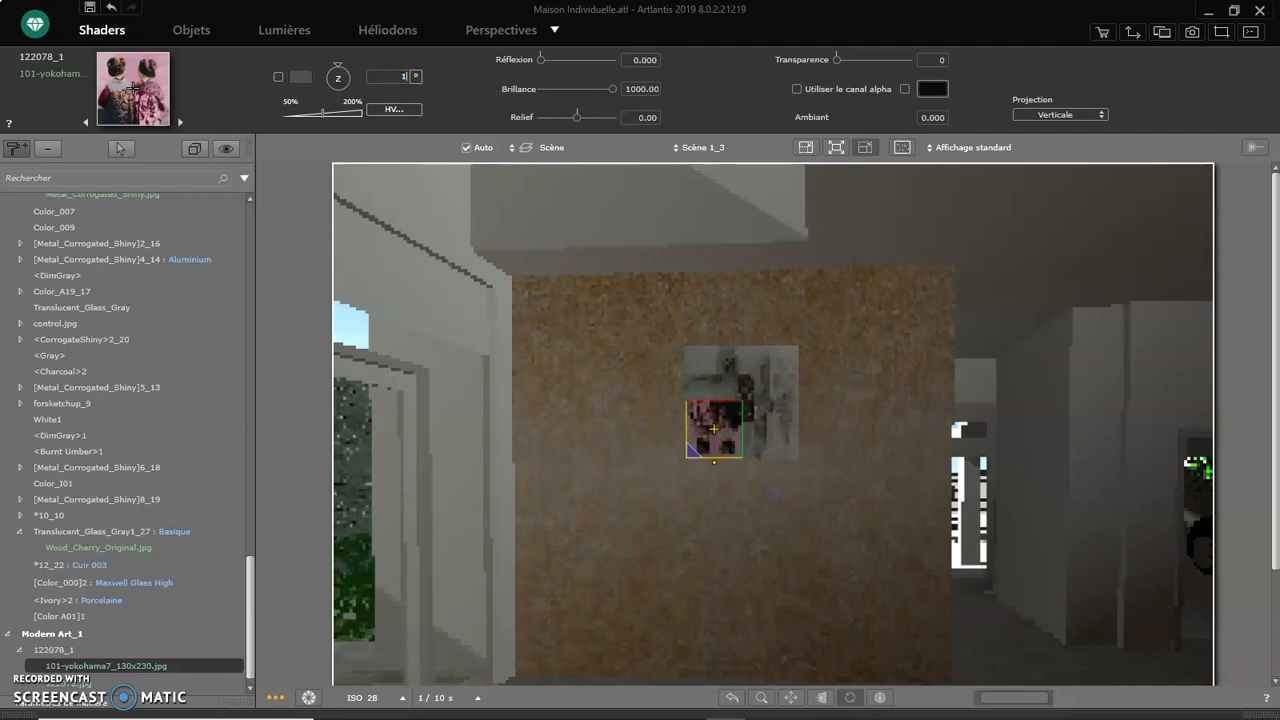
pyautogui.write('180')
pyautogui.press('Return')
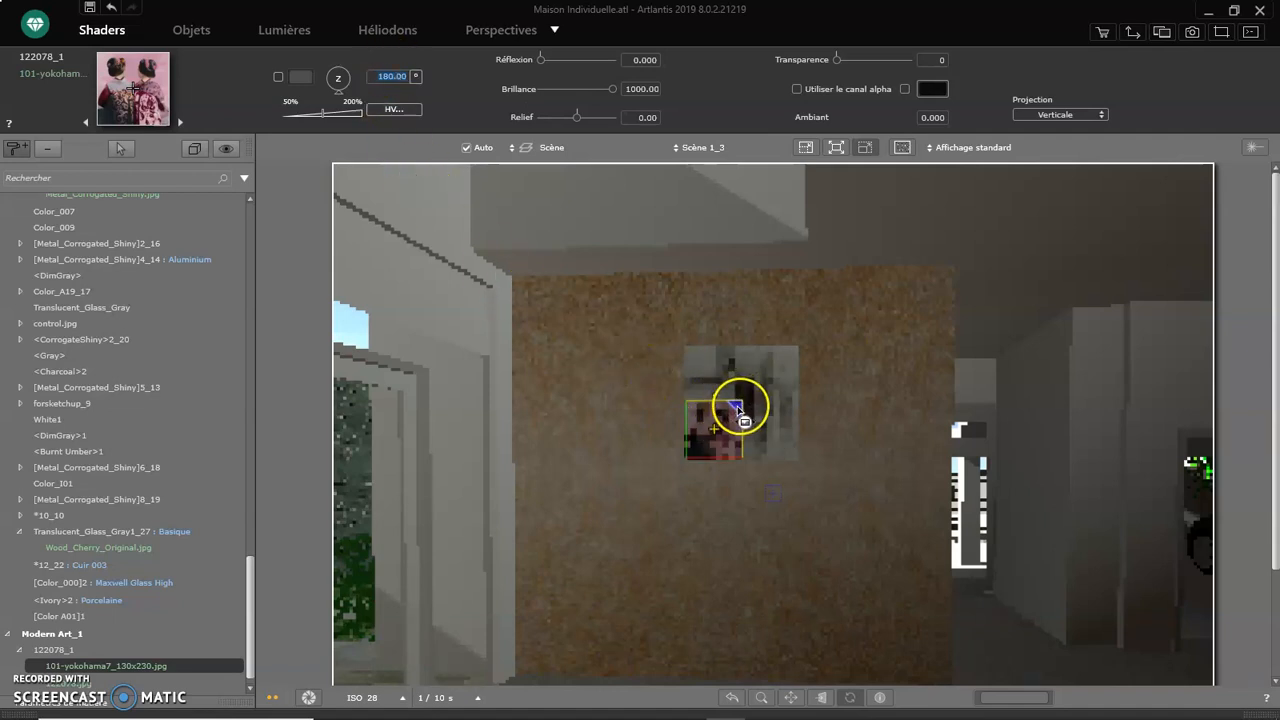
pyautogui.moveTo(742, 401); pyautogui.dragTo(797, 355)
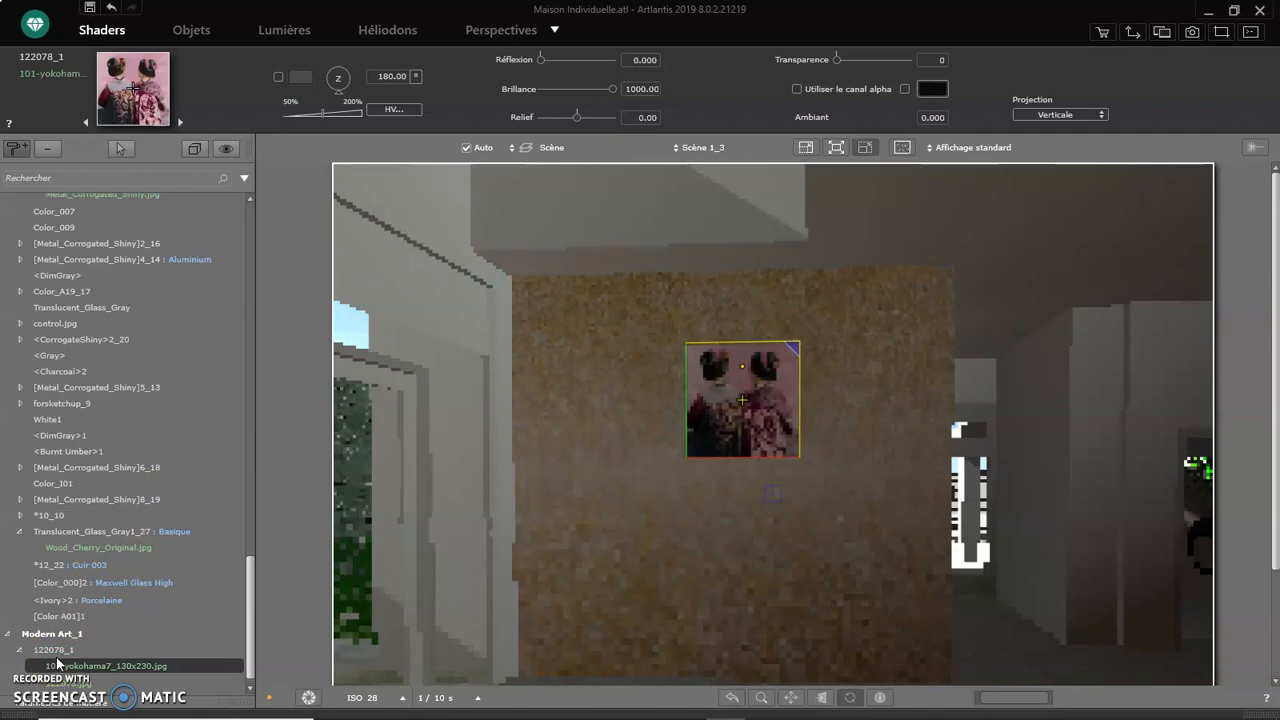
# - Compare the original 122078.jpg texture with the 101-yokohama7_130x230 texture under the picture's 122078_1 material, ending on the latter
pyautogui.scroll(-1, 95, 668)
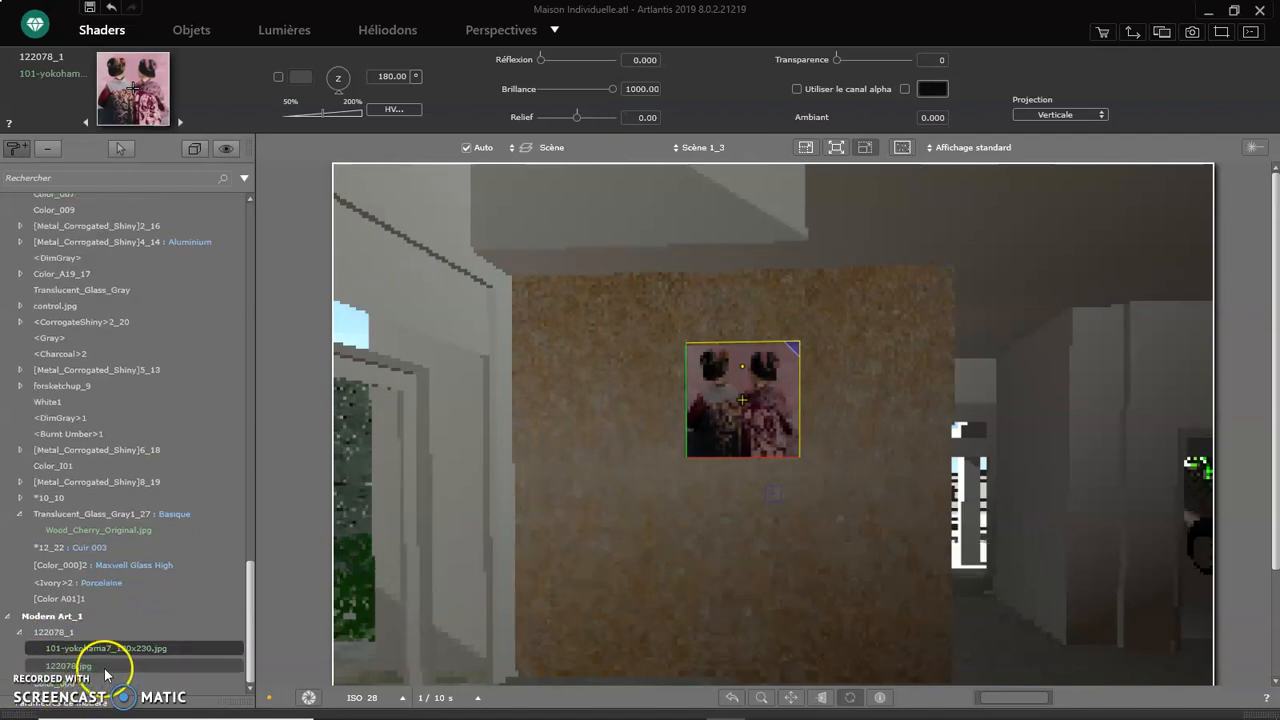
pyautogui.click(105, 668)
pyautogui.click(88, 665)
pyautogui.click(88, 667)
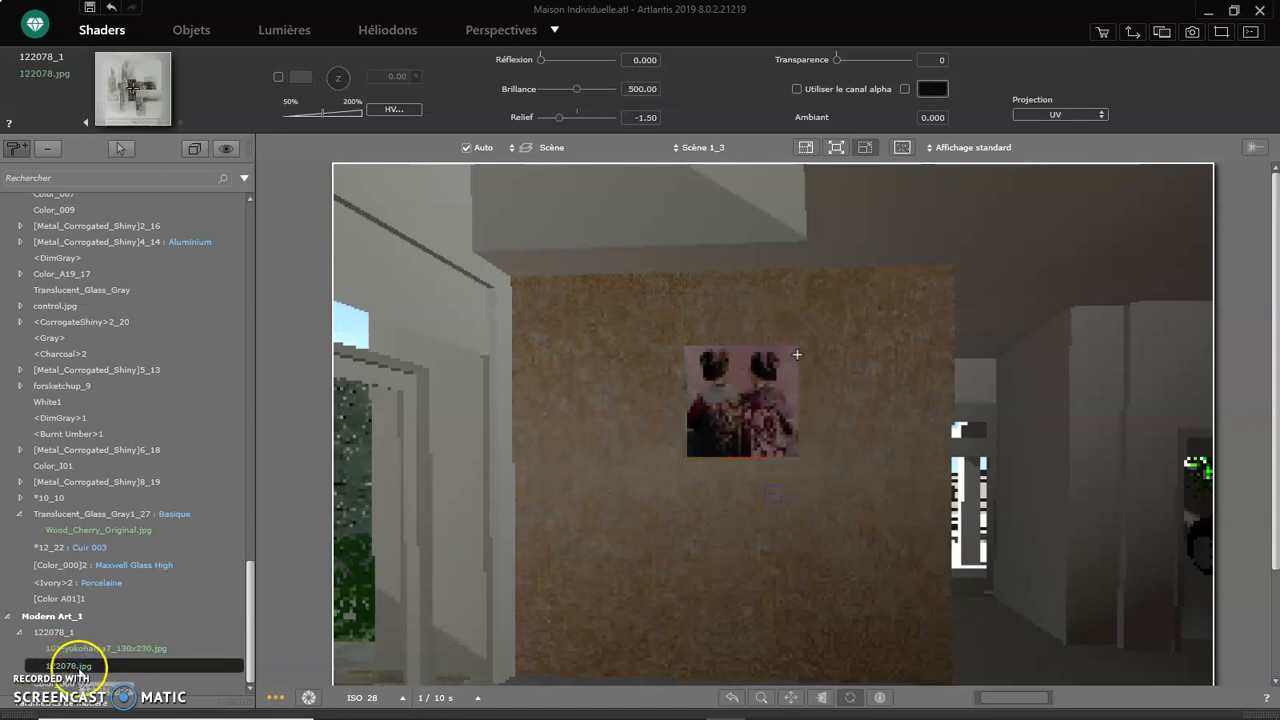
pyautogui.click(135, 650)
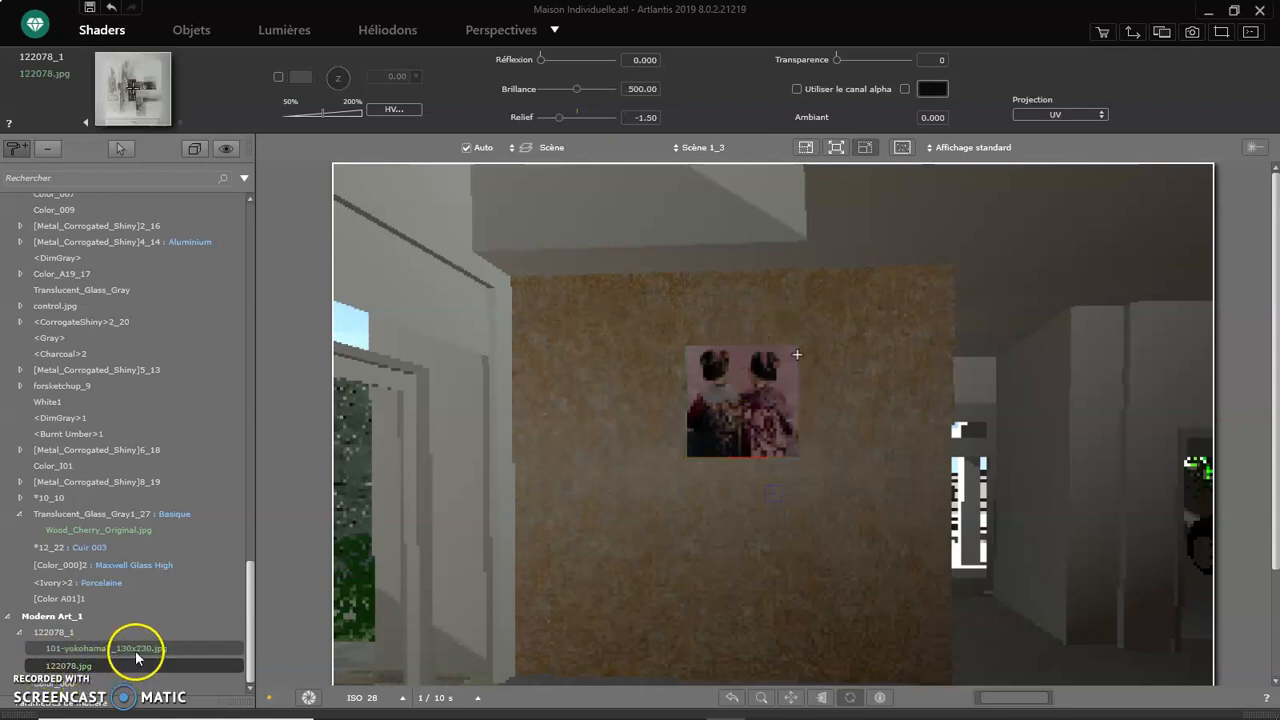
pyautogui.click(161, 654)
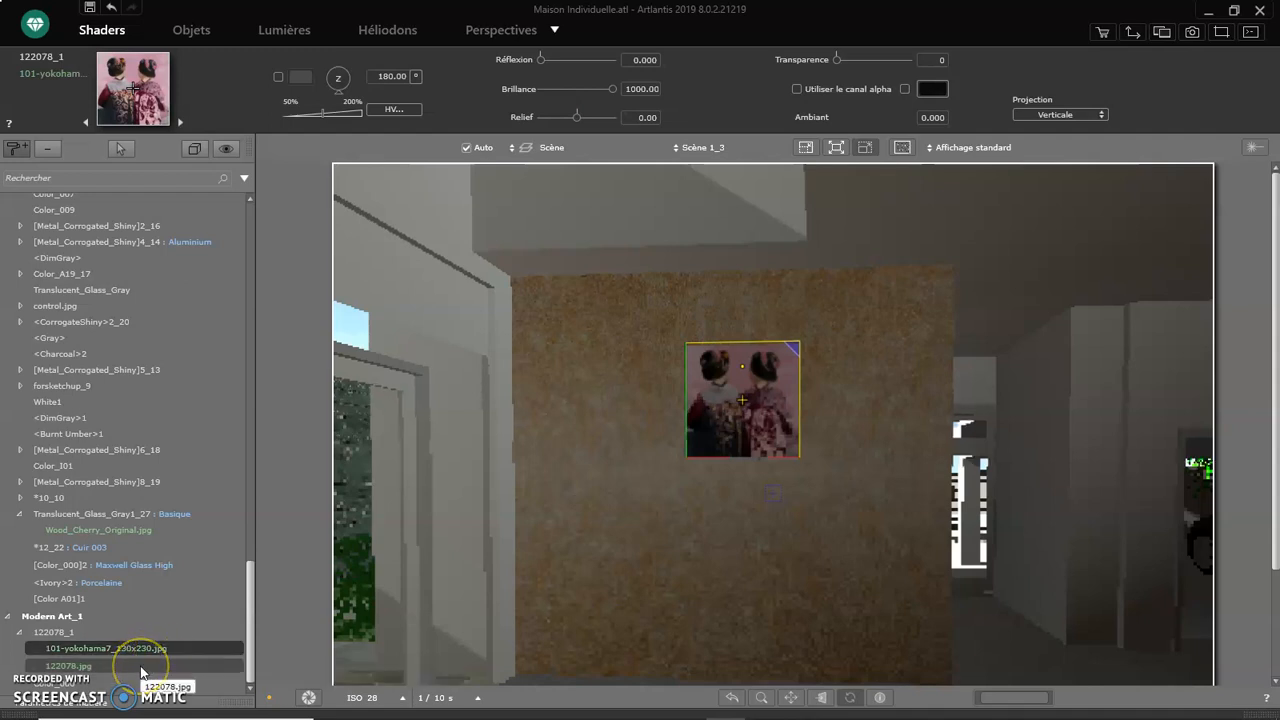
pyautogui.click(141, 668)
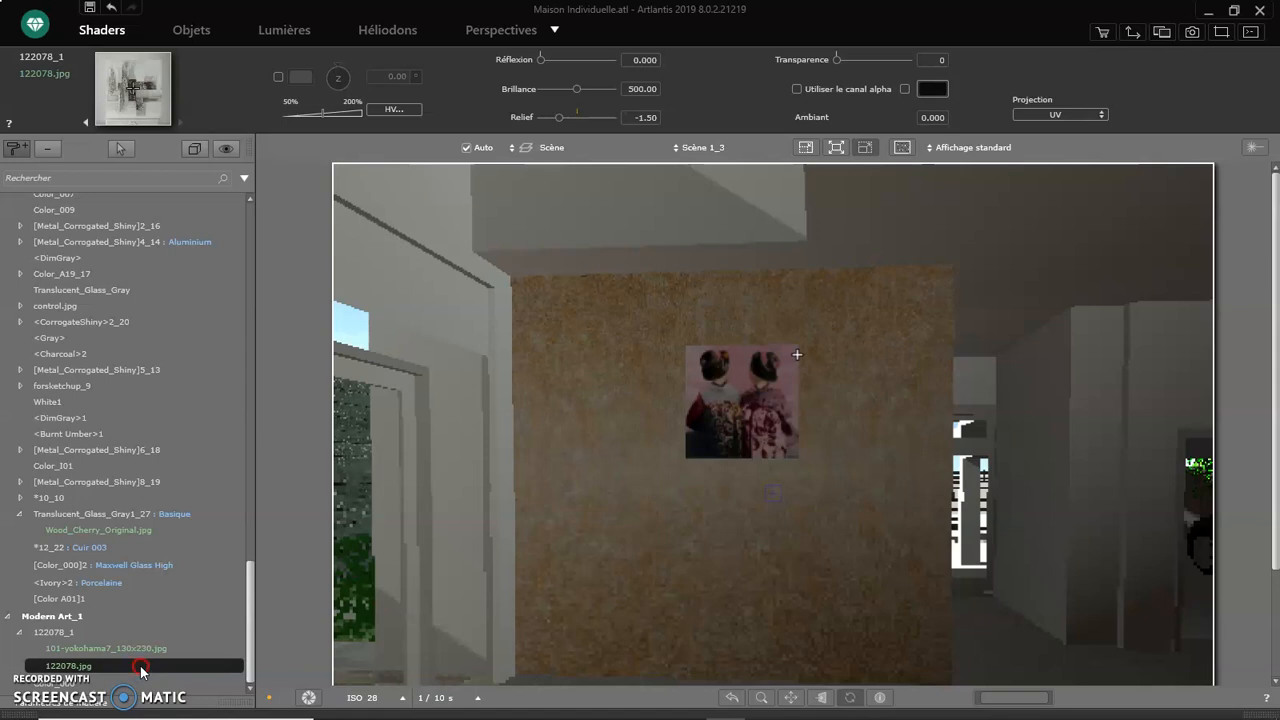
pyautogui.rightClick(141, 668)
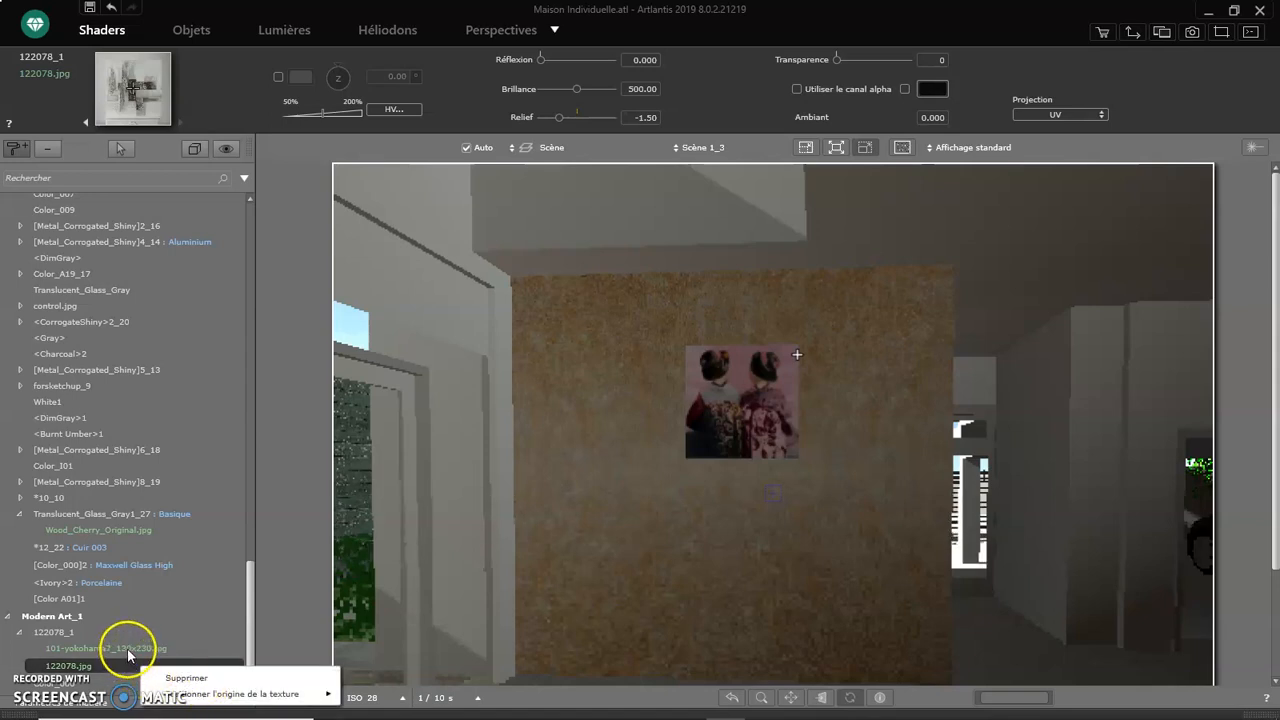
pyautogui.click(127, 648)
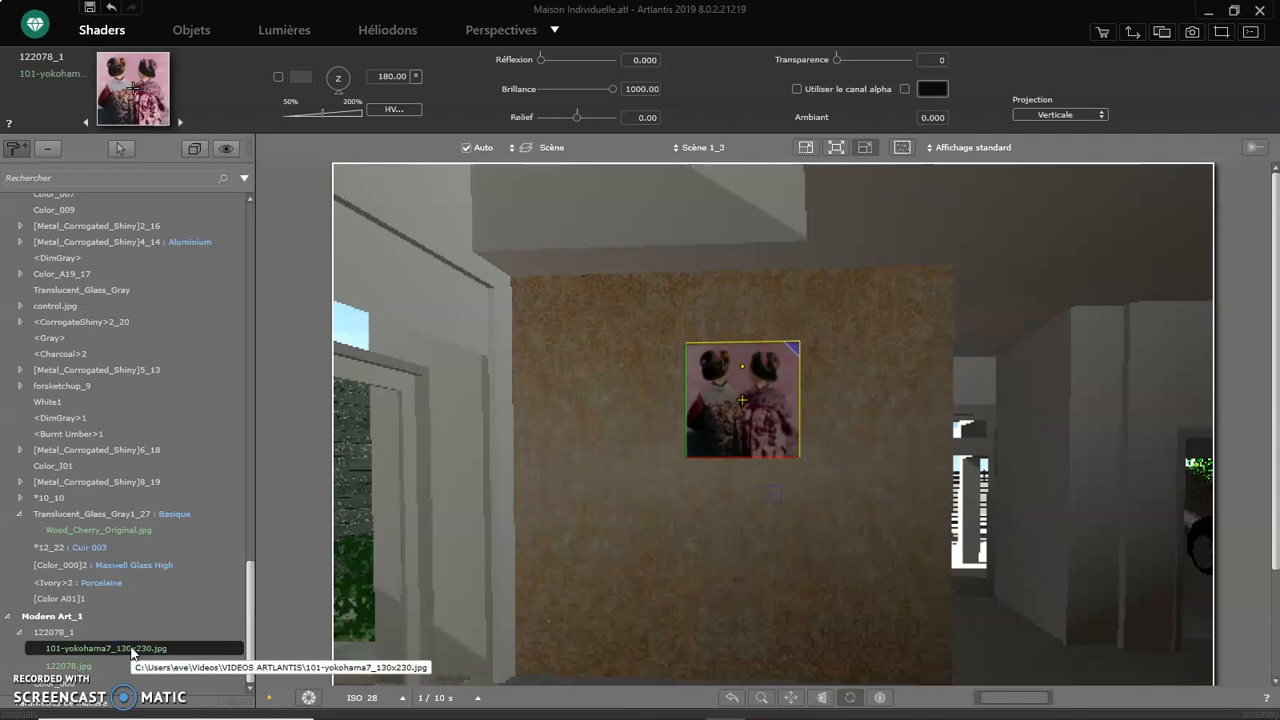